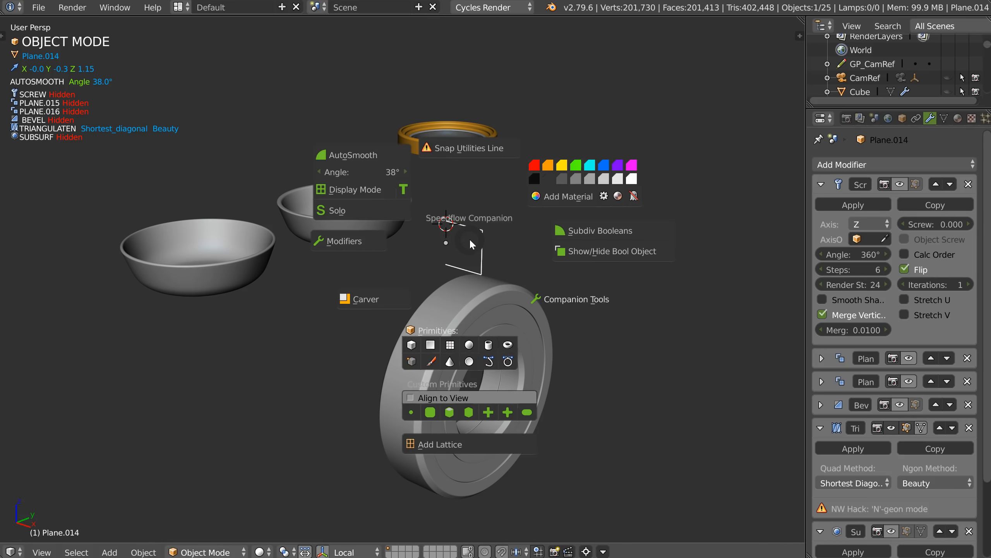
Step: Turn the hex nut's hidden modifiers back on in the viewport
left_click(353, 238)
middle_click_drag(554, 335, 460, 233, "shift")
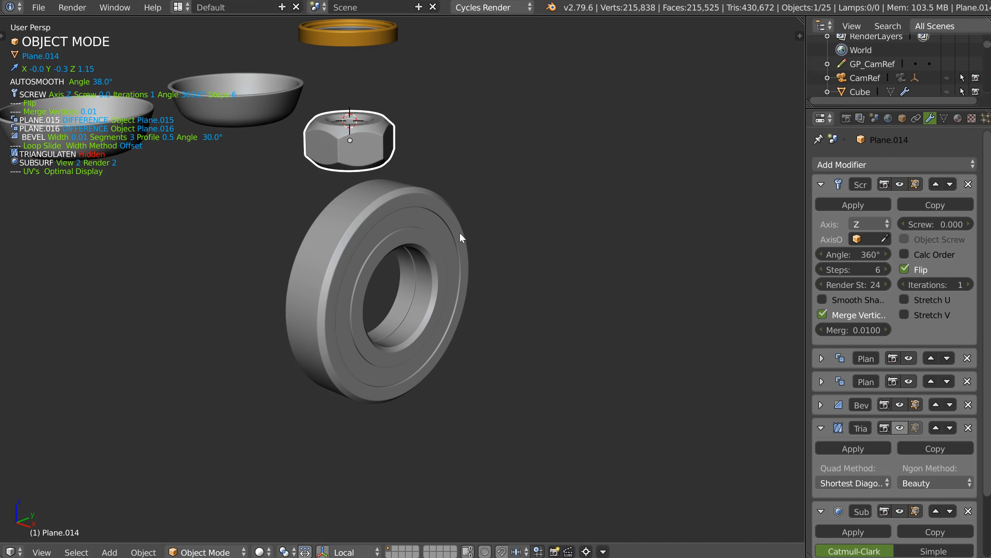
Step: Select the bearing's three rings and hide all their modifiers to examine the base profiles and the balls
left_click(428, 254)
left_click(447, 241, "shift")
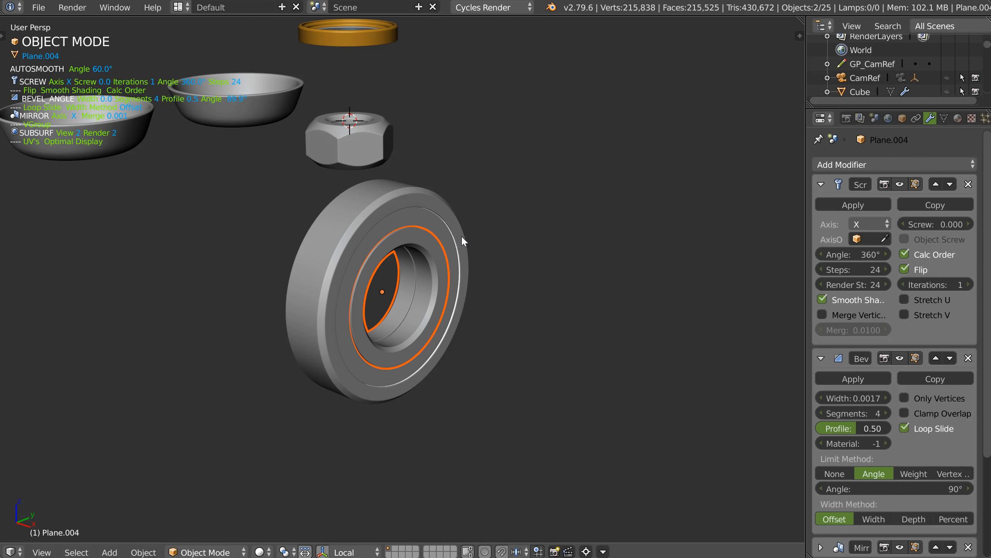
left_click(461, 237, "shift")
key("shift+space")
left_click(343, 239)
scroll(488, 242, "up", 4)
middle_click_drag(527, 208, 447, 201)
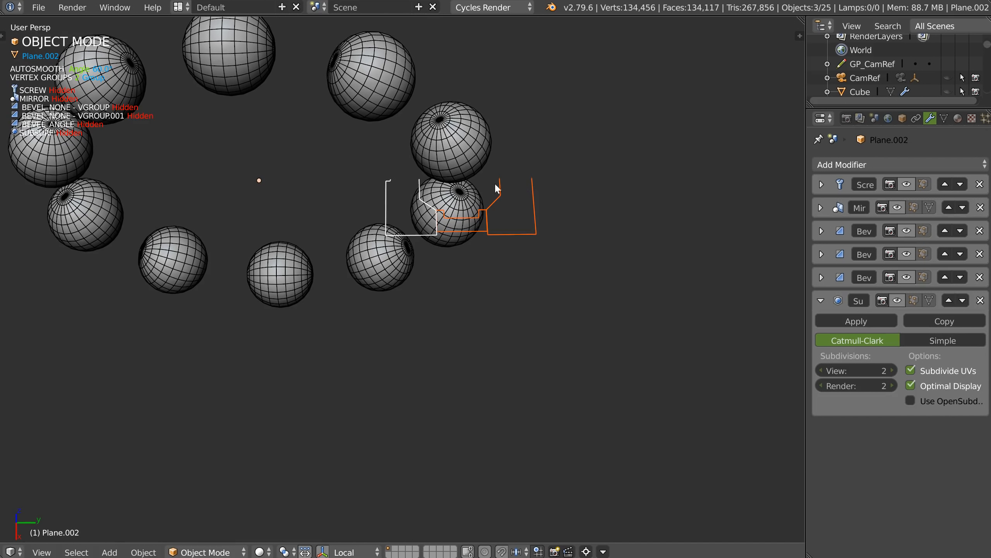
Step: Show the modifiers of the three bearing rings again and turn on their wireframe overlay
scroll(497, 189, "down", 4)
mouse_move(410, 260)
middle_mouse_down()
mouse_move(432, 211)
mouse_move(390, 224)
mouse_move(405, 229)
middle_mouse_up()
key("shift+space")
left_click(317, 214)
key("z")
left_click(512, 234)
mouse_move(512, 236)
middle_mouse_down()
mouse_move(446, 213)
mouse_move(502, 199)
mouse_move(550, 242)
mouse_move(547, 212)
middle_mouse_up()
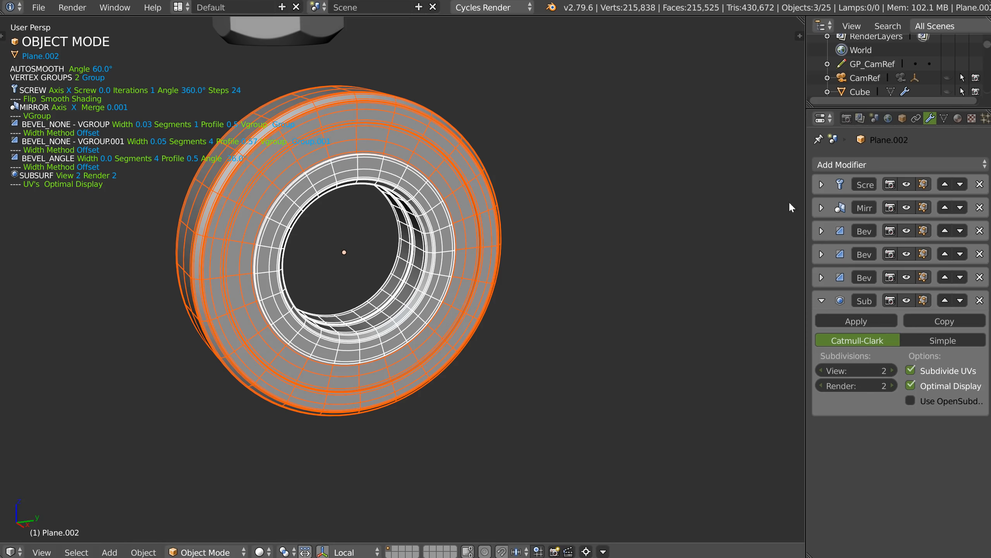
Step: Select the bearing's outer ring and examine its profile vertices in Edit Mode, returning to Object Mode
middle_click_drag(540, 207, 467, 292)
right_click(490, 253)
key("Tab")
scroll(471, 312, "up", 5)
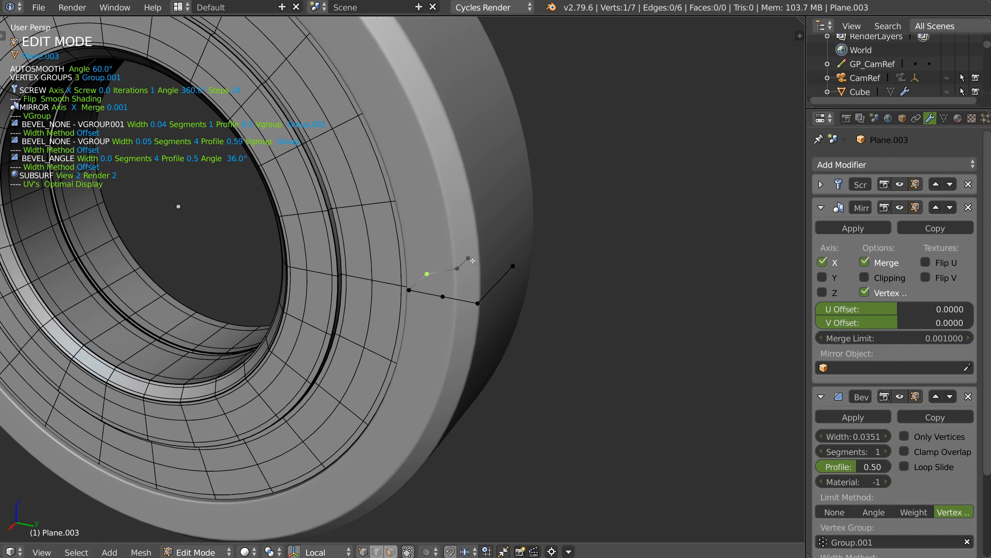
middle_click_drag(454, 303, 467, 259)
key("Tab")
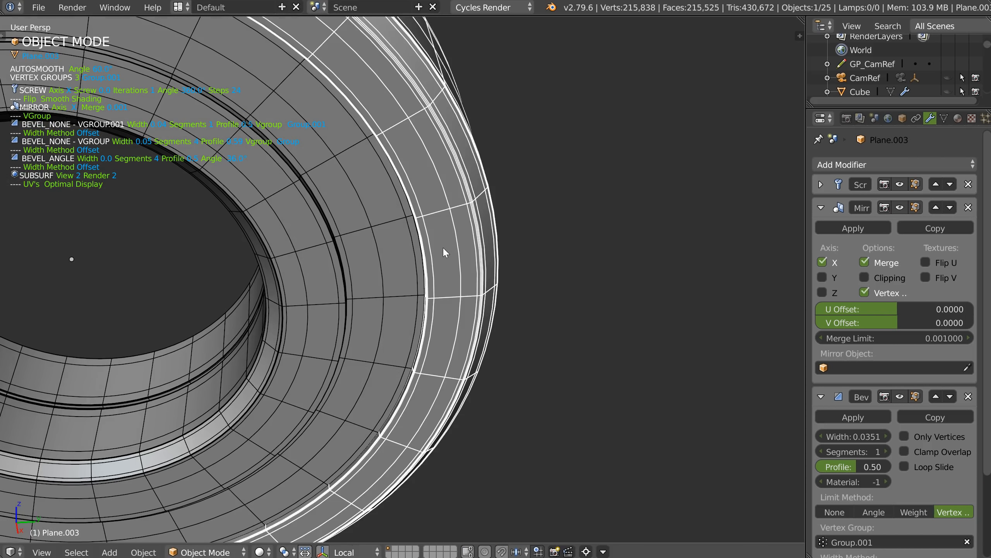
Step: Isolate the outer ring in local view and examine its profile against the generated surface in Edit Mode
key("KP_Divide")
key("Tab")
left_click(496, 263)
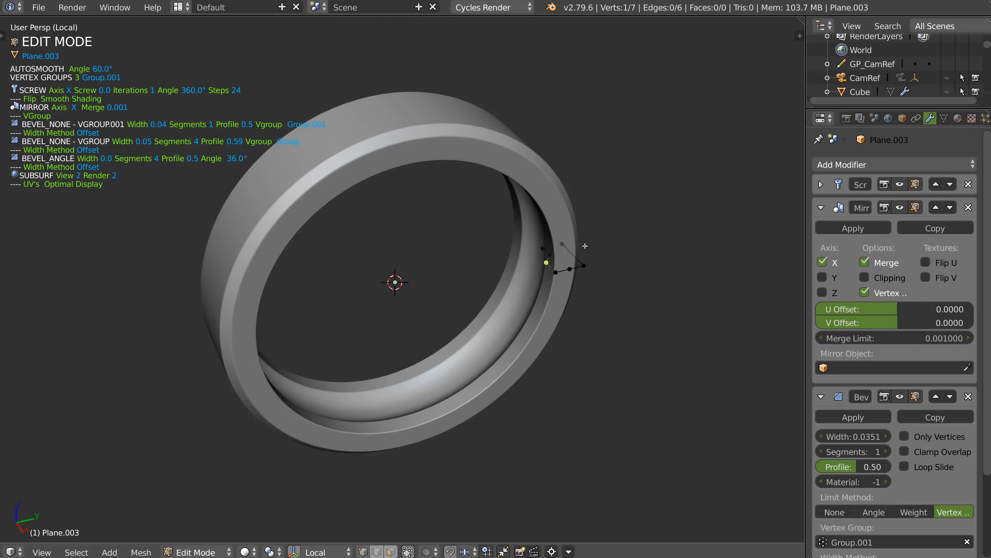
scroll(474, 286, "up", 7)
middle_click_drag(474, 287, 433, 301)
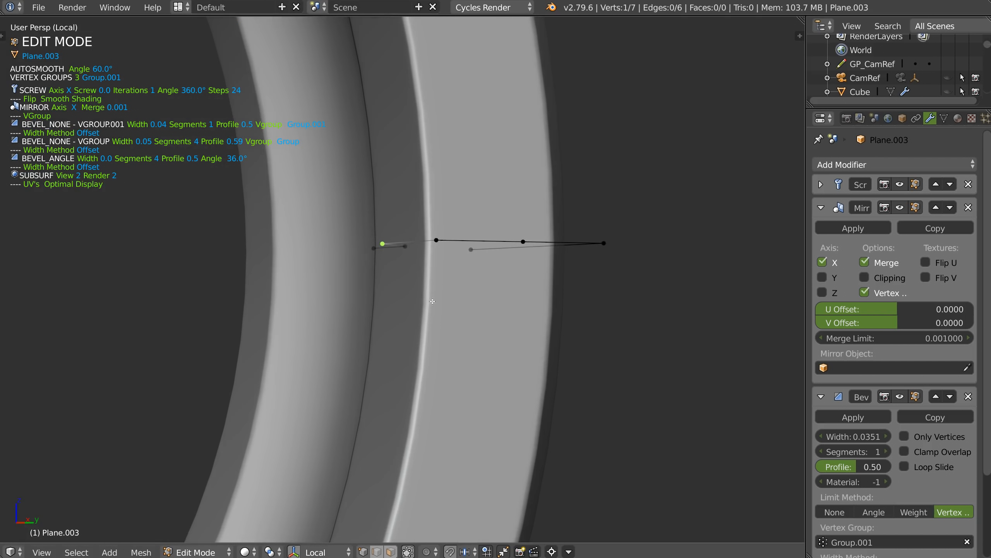
scroll(433, 301, "down", 5)
middle_click_drag(314, 390, 456, 328)
key("Tab")
middle_click_drag(487, 247, 405, 258)
Step: Take the Subsurf modifier off the isolated outer ring to examine the mesh without subdivision
key("ctrl+z")
scroll(414, 252, "up", 4)
middle_click_drag(427, 189, 490, 203)
scroll(484, 208, "down", 3)
middle_click_drag(362, 333, 400, 155)
scroll(391, 235, "down", 3)
middle_click_drag(387, 314, 415, 270)
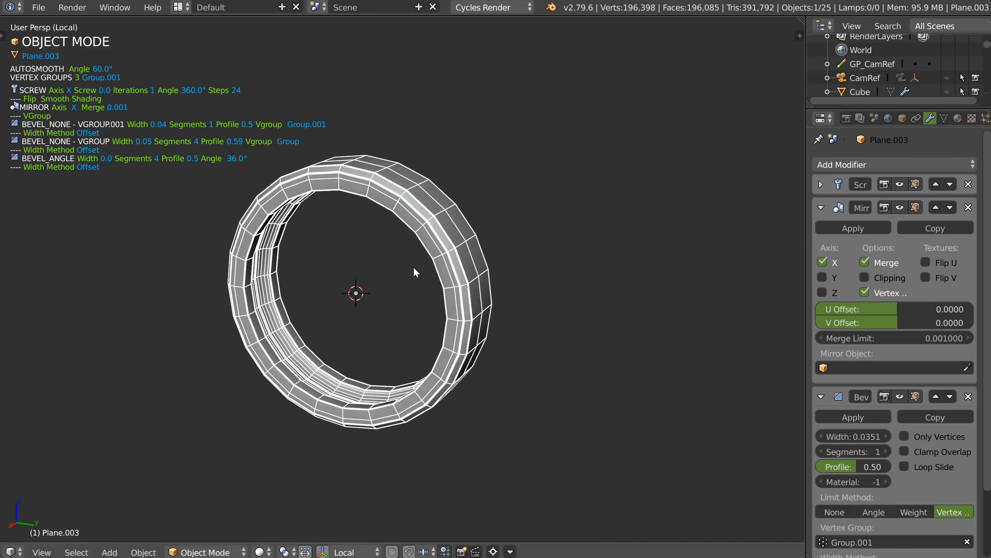
Step: Leave local view and give the outer ring a Subsurf modifier at level 2
key("KP_Divide")
middle_click_drag(422, 234, 490, 270)
scroll(406, 264, "down", 2)
key("ctrl+2")
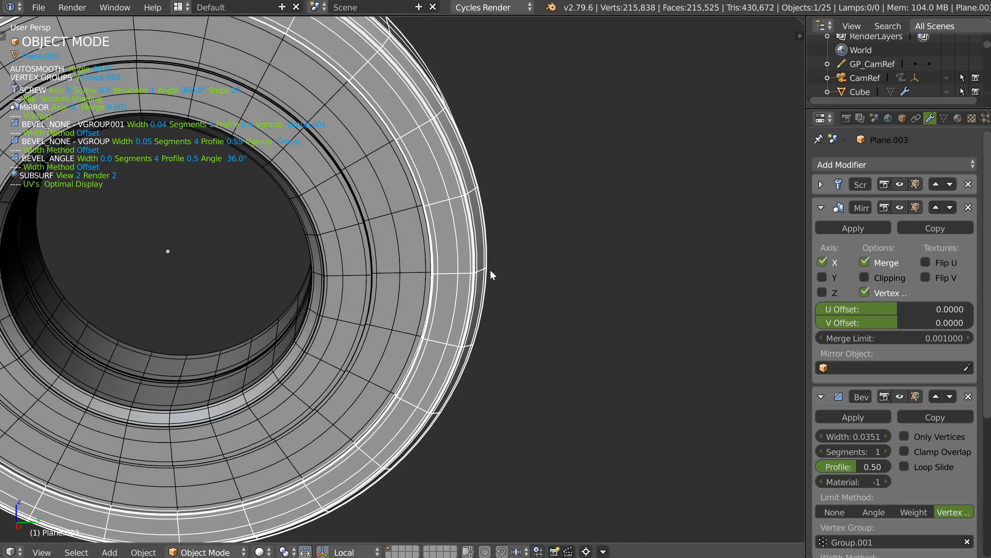
Step: Select all three bearing rings, turn off their wireframe overlay and deselect everything
key("shift+z")
key("Escape")
right_click(390, 276, "shift")
right_click(353, 288, "shift")
key("shift+z")
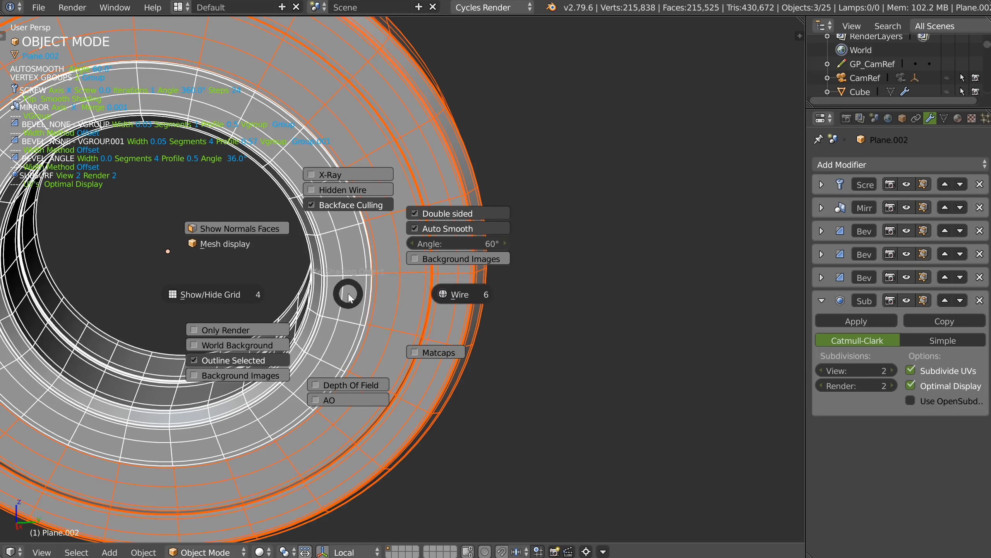
left_click(467, 301)
scroll(509, 229, "down", 4)
middle_click_drag(419, 276, 494, 297, "shift")
scroll(494, 297, "down", 4)
key("a")
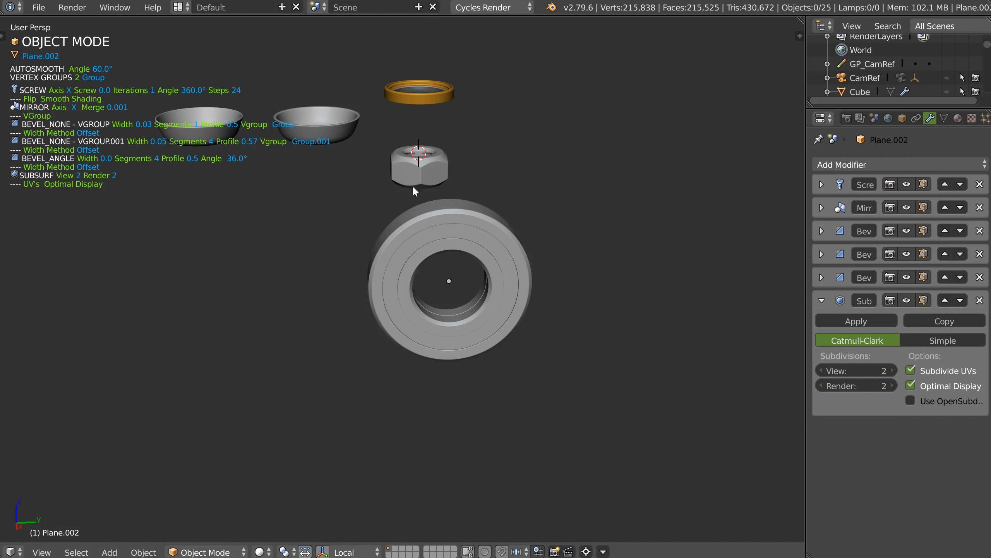
Step: Examine the hex nut's difference Booleans and select the Plane.016 cutter object
middle_click_drag(375, 220, 407, 237)
scroll(417, 201, "up", 2)
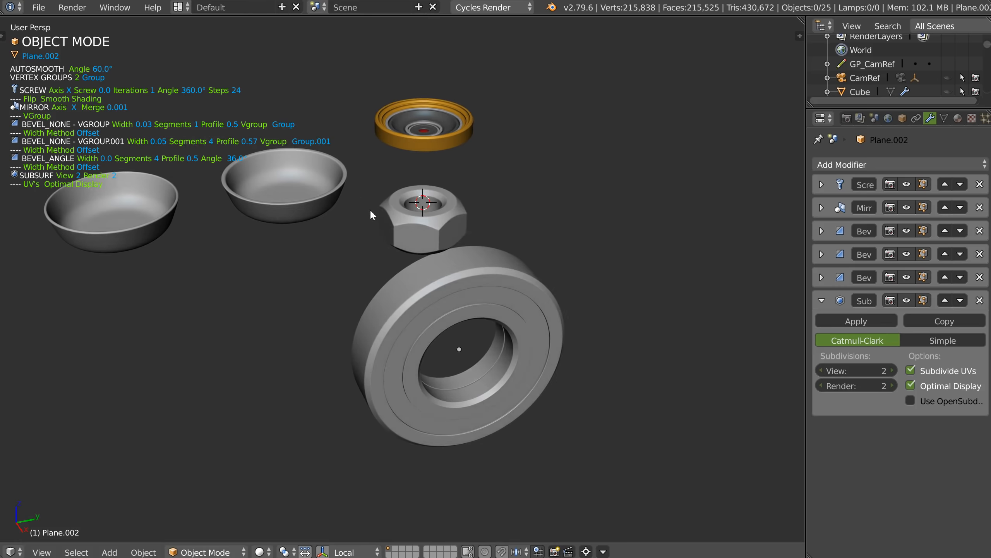
scroll(440, 187, "up", 5)
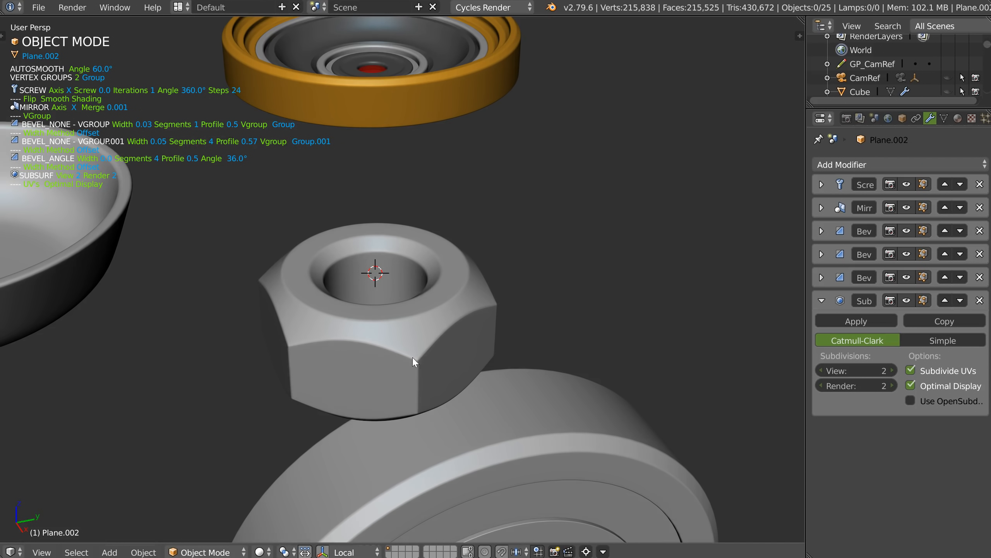
middle_click_drag(287, 291, 433, 260)
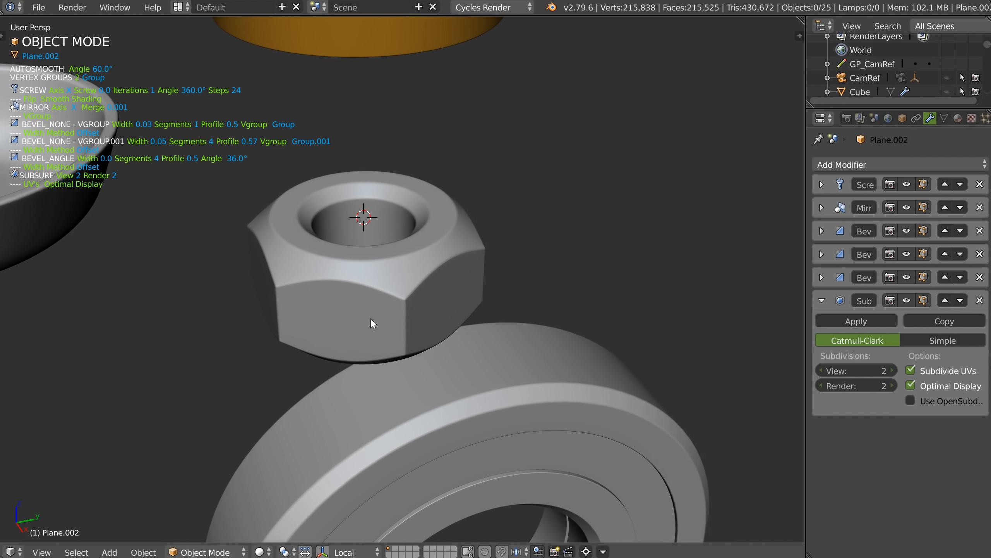
right_click(383, 291)
key("q")
left_click(472, 242)
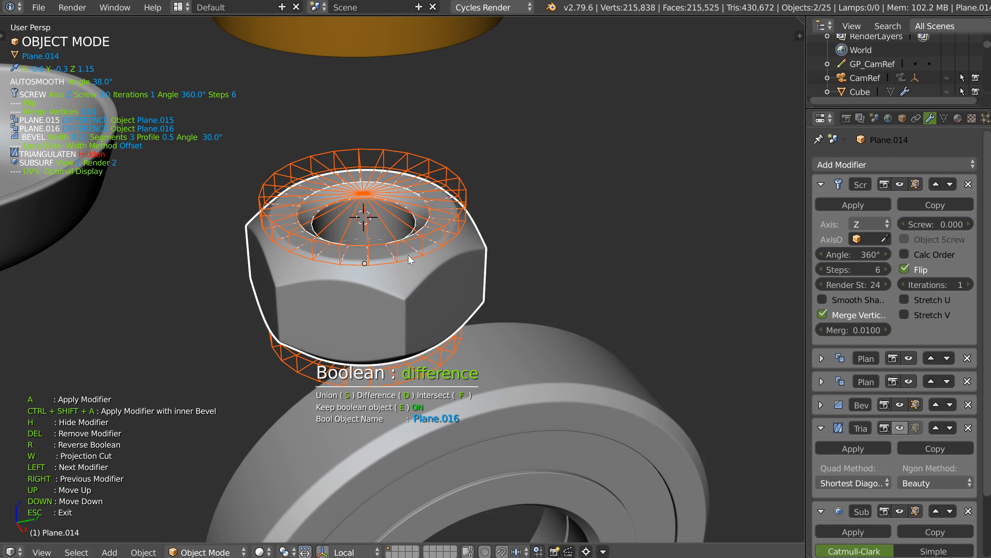
left_click(378, 203)
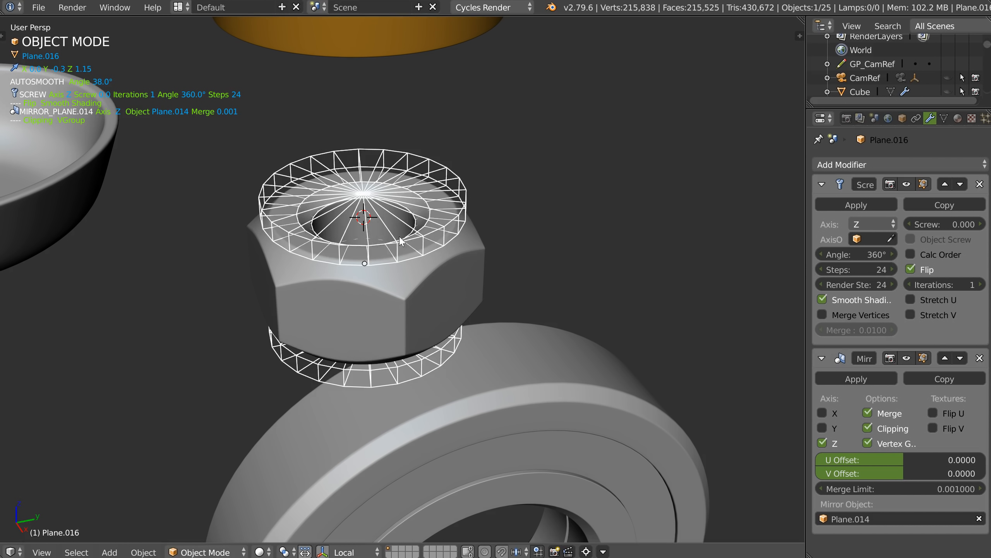
Step: Try 25 steps in the cutter's Screw modifier, cancel the change and deselect everything
middle_click_drag(400, 237, 396, 246)
key("space")
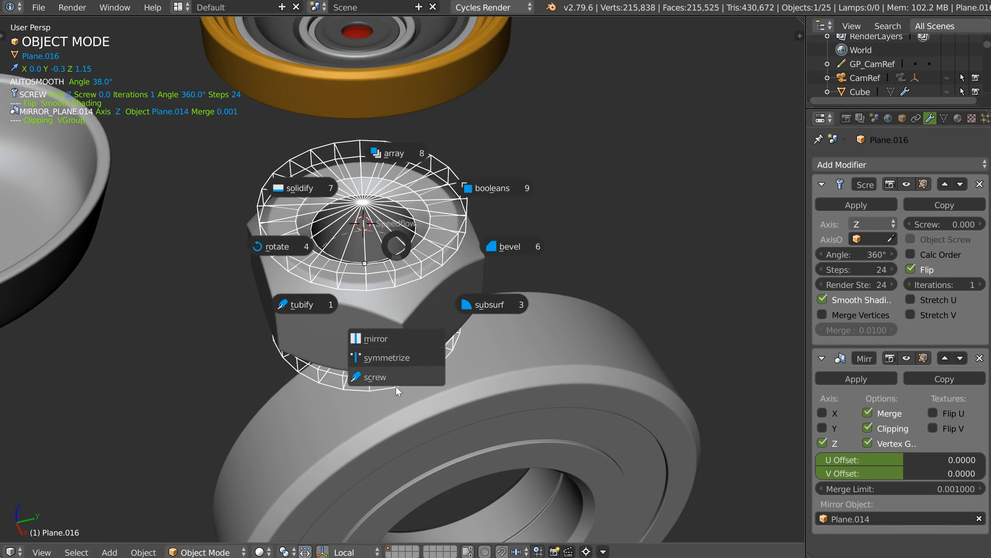
left_click(397, 387)
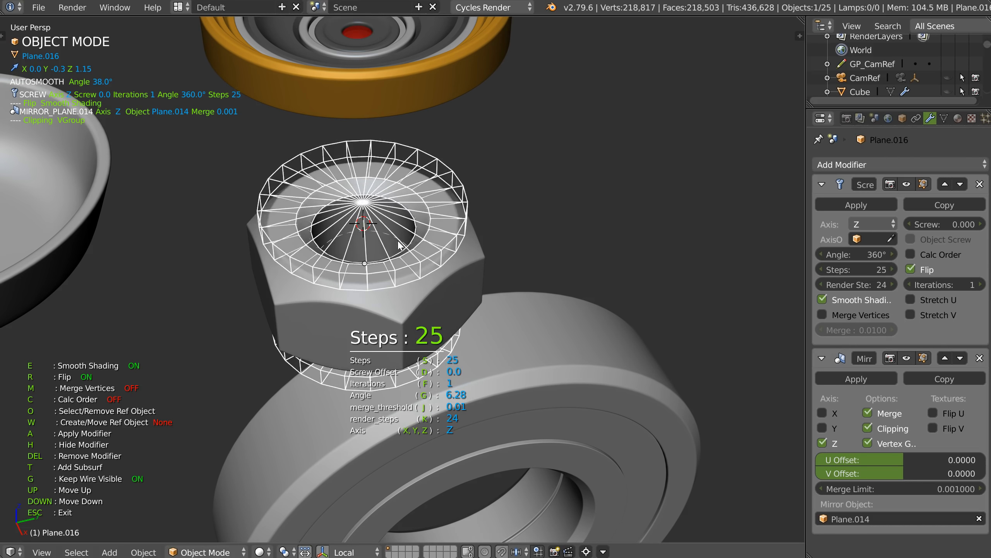
left_click(393, 254)
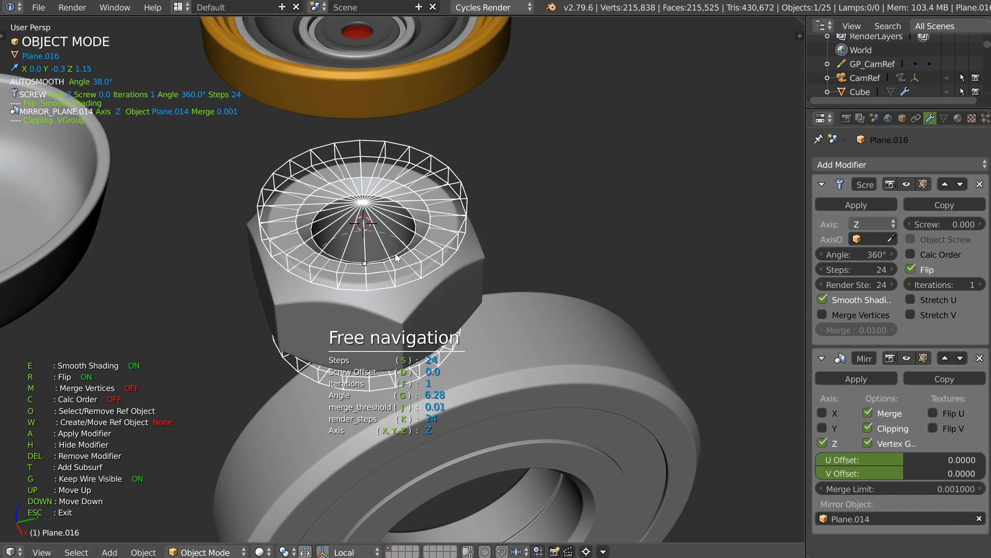
key("Escape")
key("a")
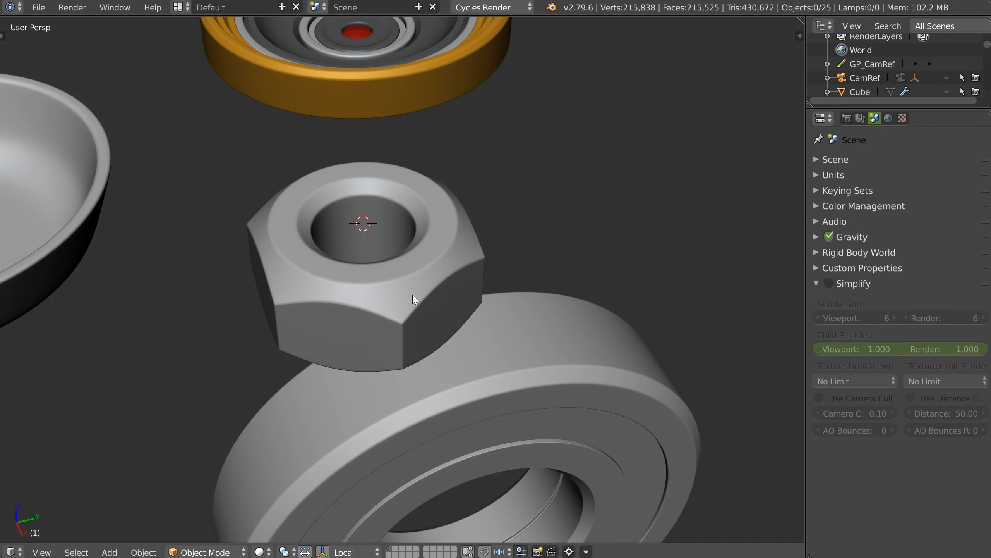
Step: Select the orange outer ring above the nut and check its profile briefly in Edit Mode
scroll(430, 288, "down", 3)
middle_click_drag(398, 200, 403, 281, "shift")
scroll(402, 274, "up", 5)
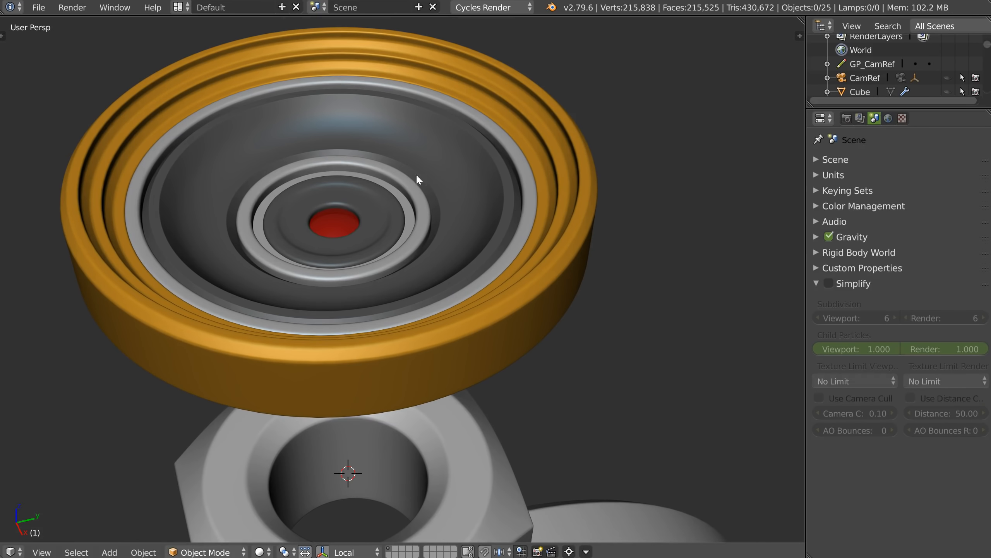
right_click(555, 208)
key("Tab")
key("Tab")
Step: Select all parts of the orange round assembly and hide their modifiers to examine the base profiles
middle_click_drag(478, 203, 507, 180)
scroll(462, 206, "down", 2)
mouse_move(464, 317)
left_mouse_down("ctrl")
mouse_move(614, 161)
mouse_move(390, 246)
left_mouse_up("ctrl")
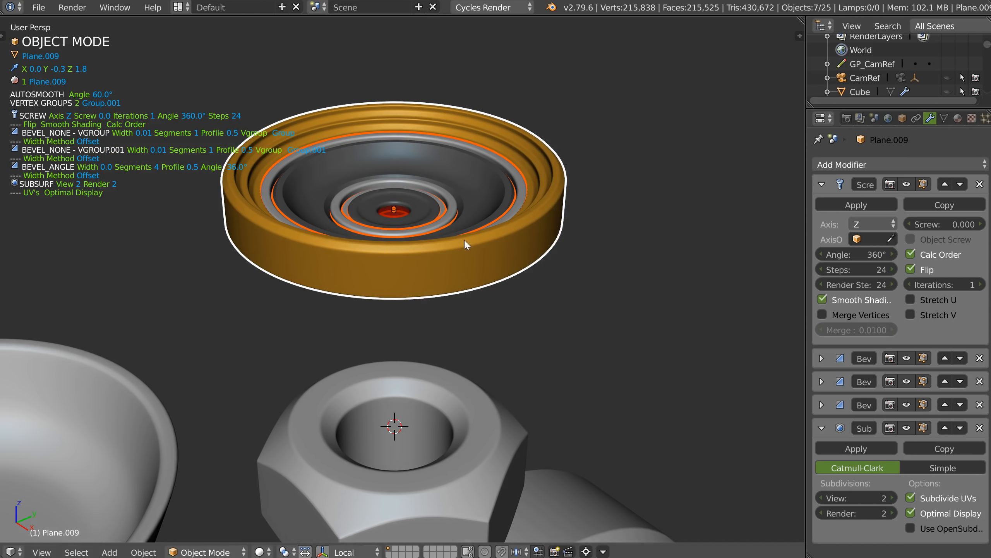
key("shift+space")
left_click(329, 241)
middle_click_drag(333, 242, 307, 194)
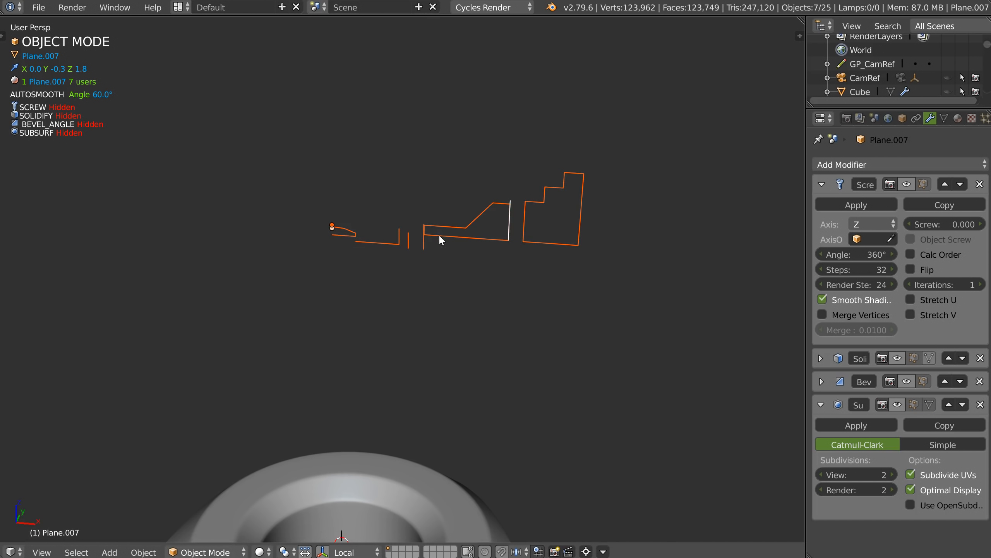
Step: Show the assembly's modifiers again and examine its topology from above with the wireframe overlay on
key("shift+space")
left_click(352, 194)
mouse_move(352, 194)
middle_mouse_down()
mouse_move(408, 222)
mouse_move(370, 241)
middle_mouse_up()
middle_click_drag(448, 180, 396, 195)
scroll(416, 177, "up", 4)
key("shift+z")
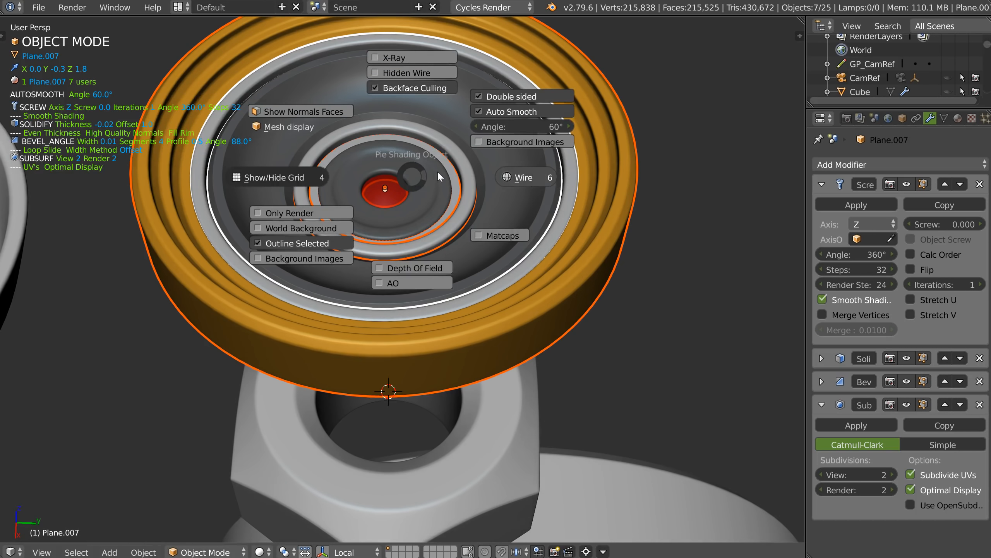
left_click(523, 178)
middle_click_drag(499, 177, 532, 245)
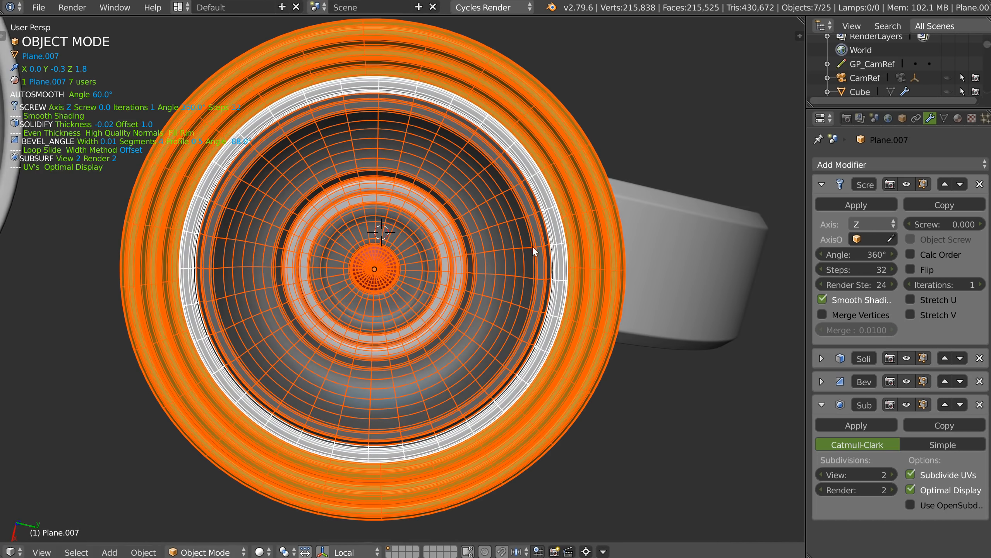
scroll(480, 170, "up", 4)
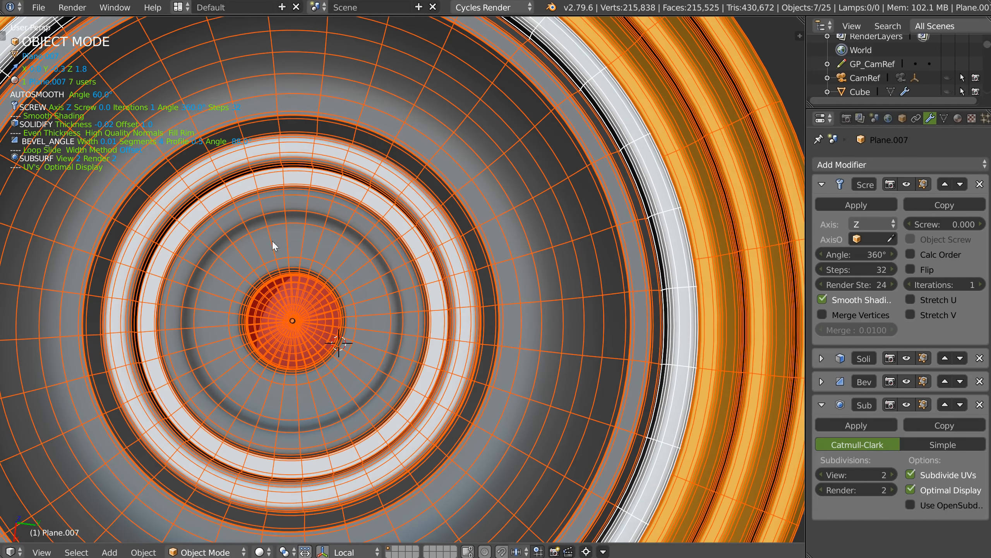
Step: Turn off the wireframe overlay on the orange assembly's parts
scroll(391, 147, "down", 4)
middle_click_drag(418, 205, 411, 156)
scroll(394, 203, "down", 6)
middle_click_drag(391, 223, 385, 204)
key("shift+z")
left_click(494, 210)
middle_click_drag(238, 206, 478, 207, "shift")
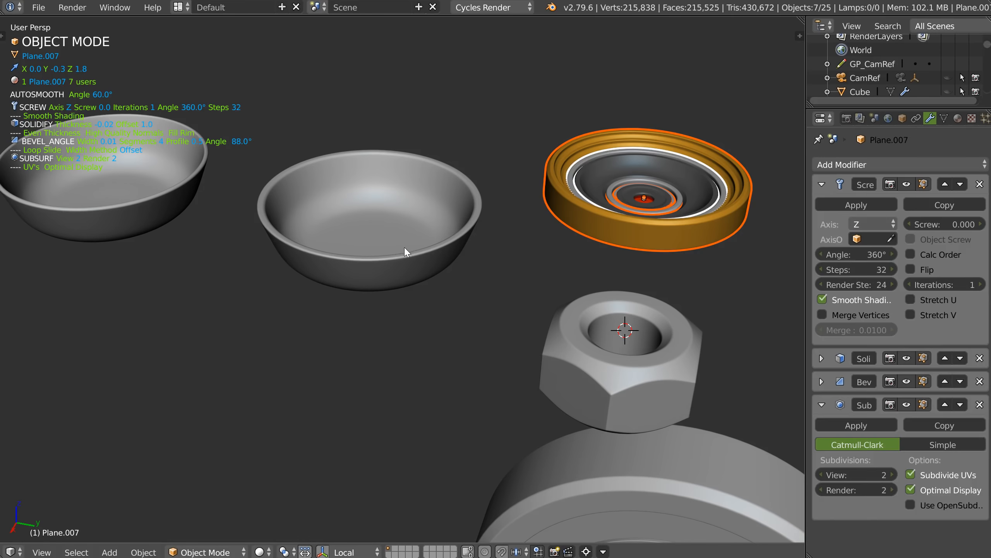
Step: Select the bowl nearest the orange assembly and examine its profile in Edit Mode
right_click(404, 247)
middle_click_drag(269, 227, 373, 251, "shift")
scroll(452, 289, "up", 2)
key("Tab")
middle_click_drag(431, 266, 515, 251)
scroll(470, 265, "down", 2)
key("Tab")
middle_click_drag(365, 269, 410, 288)
Step: Select the farther bowl, Plane.017, and examine its three-vertex profile in Edit Mode
right_click(358, 303)
key("ctrl+Tab")
left_click(358, 273)
scroll(452, 279, "up", 1)
middle_click_drag(434, 238, 210, 210, "shift")
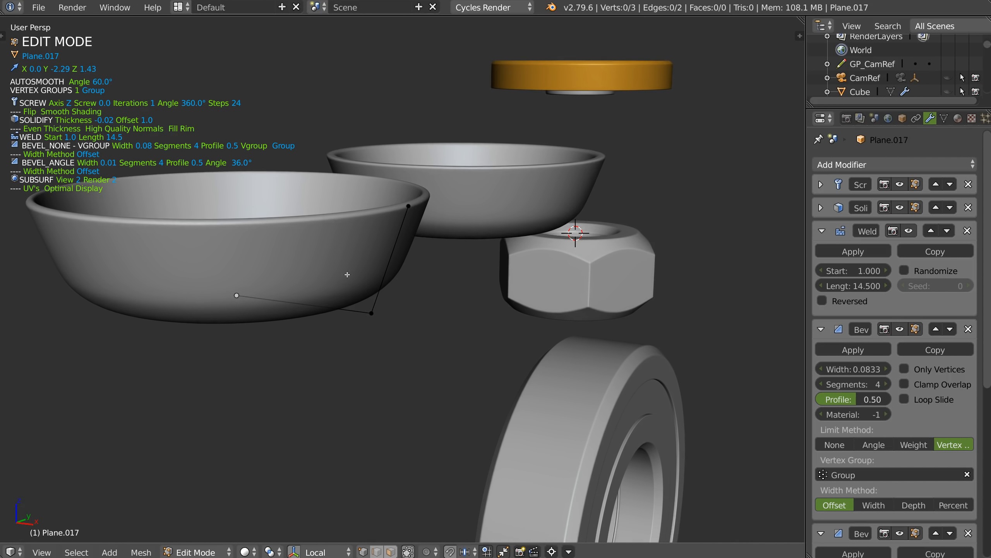
middle_click_drag(240, 275, 309, 257)
key("Tab")
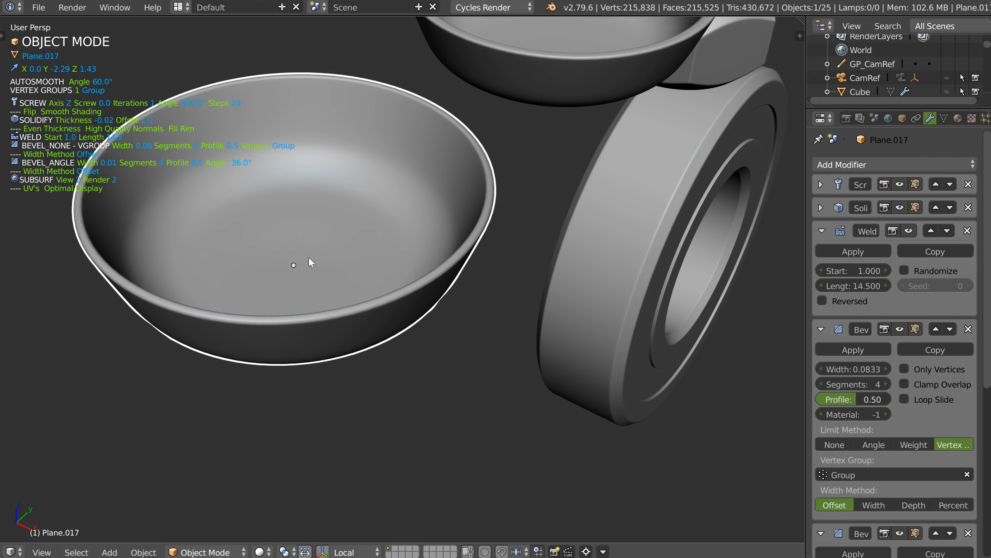
middle_click_drag(450, 254, 297, 203)
scroll(477, 210, "down", 4)
middle_click_drag(515, 175, 423, 215, "shift")
scroll(405, 294, "down", 4)
scroll(428, 214, "up", 3)
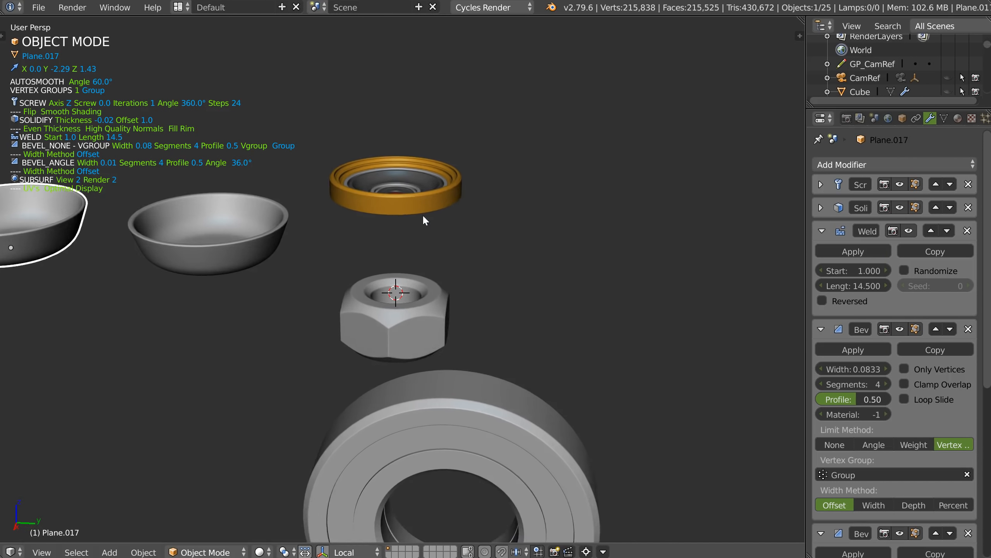
scroll(423, 214, "down", 3)
key("KP_7")
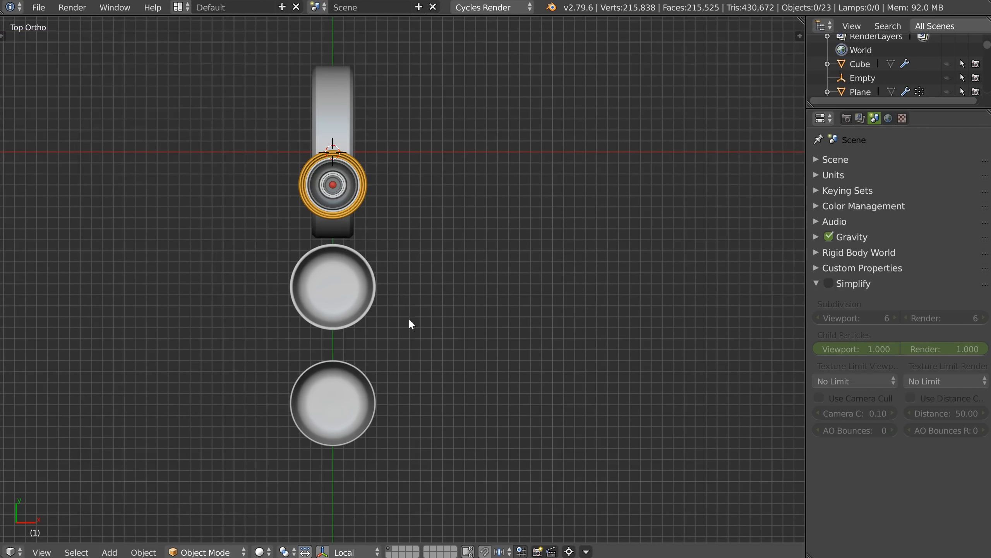
Step: Select the Plane.017 bowl and check its profile once more in Edit Mode, returning to Object Mode
middle_click_drag(349, 332, 321, 285)
middle_click_drag(449, 317, 392, 248, "shift")
scroll(231, 221, "up", 2)
right_click(271, 221)
key("Tab")
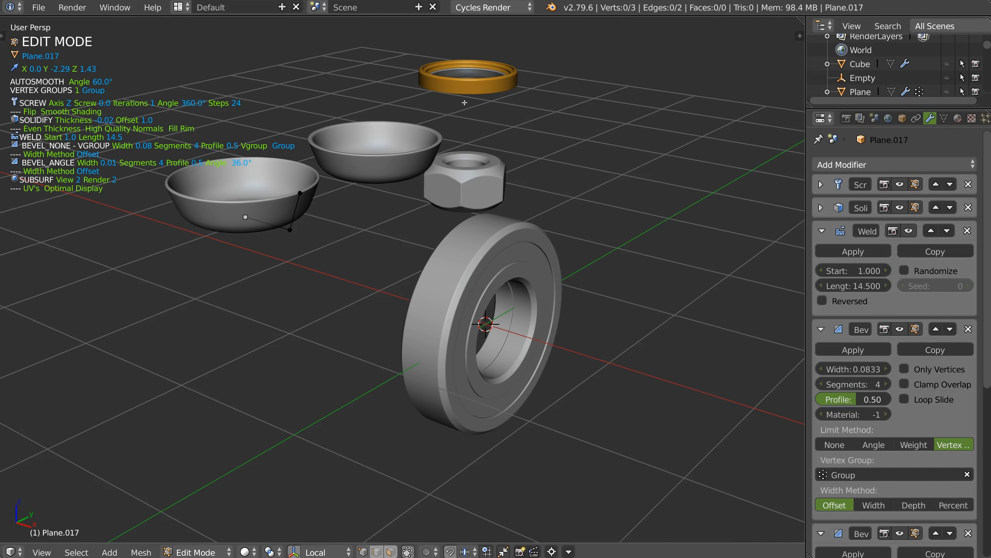
key("Tab")
left_click(340, 182)
Step: Draw a freehand Bezier profile curve in front view, from the vertical axis below the bearing outward and upward
key("KP_7")
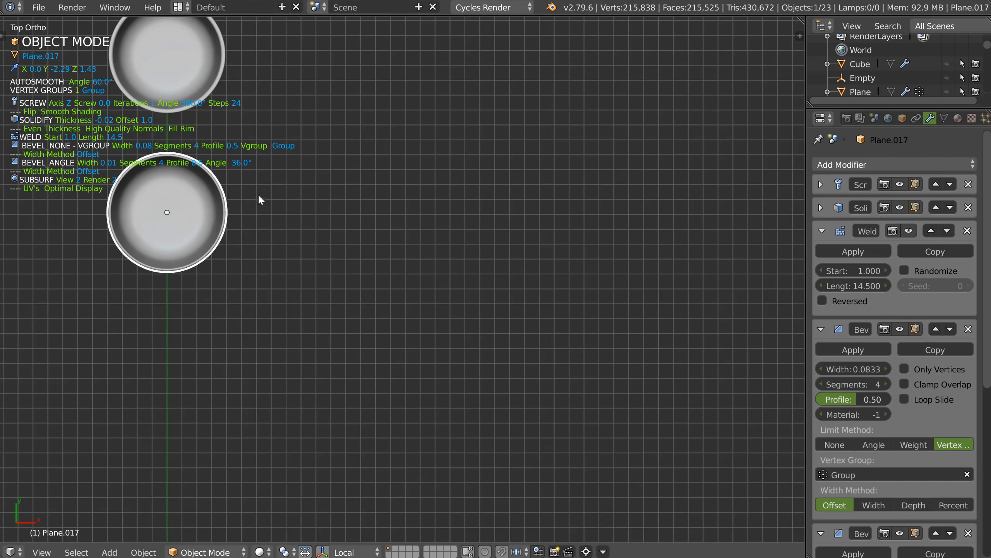
middle_click_drag(258, 193, 378, 314, "shift")
key("KP_1")
middle_click_drag(340, 344, 339, 127, "shift")
middle_click_drag(332, 363, 328, 301, "shift")
middle_click_drag(327, 304, 348, 221, "ctrl")
right_click(428, 260)
left_click(370, 420)
mouse_move(315, 394)
left_mouse_down()
mouse_move(458, 390)
mouse_move(485, 365)
mouse_move(503, 194)
mouse_move(461, 83)
mouse_move(483, 5)
left_mouse_up()
Step: Align the Bezier profile's bottom start point on the vertical axis, level with the lower corner point, and nudge the corner point inward
middle_click_drag(469, 77, 456, 170, "shift")
middle_click_drag(352, 491, 363, 315, "shift")
middle_click_drag(336, 350, 296, 304, "ctrl")
right_click(301, 298)
key("g")
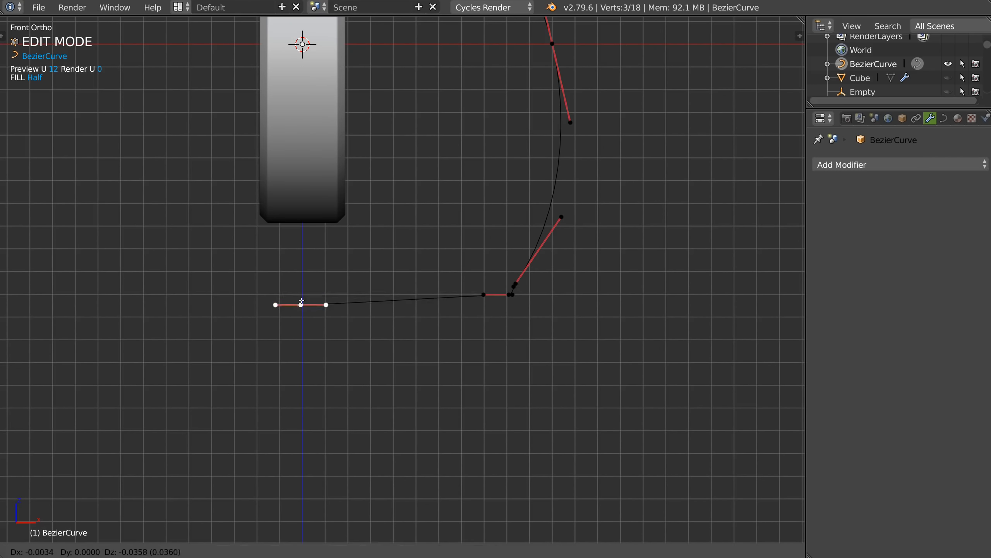
left_click(303, 295)
right_click(511, 296)
key("g")
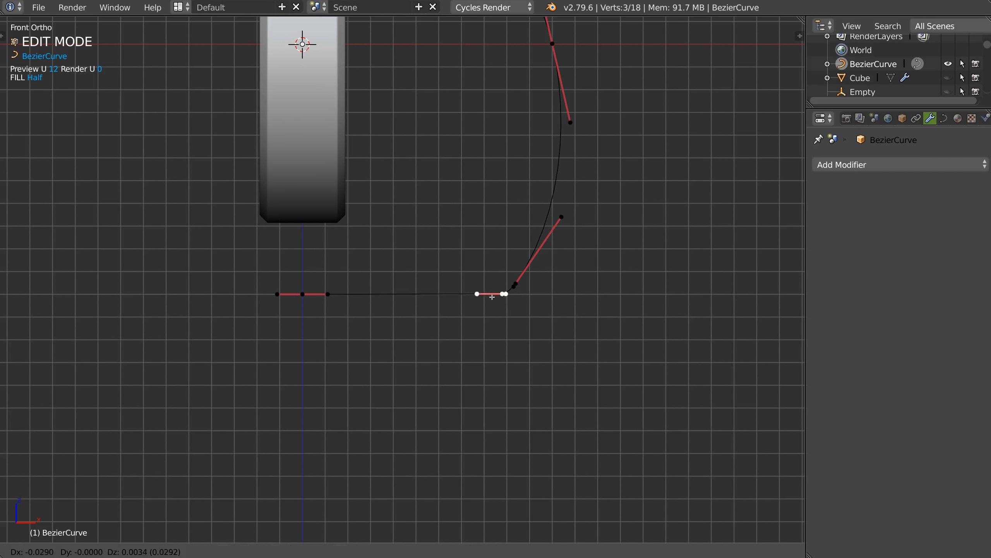
left_click(502, 296)
Step: Raise the side point above the lower corner and adjust the facing handles to form a smooth rounded corner
middle_click_drag(503, 316, 547, 235, "ctrl")
right_click(541, 234)
key("g")
left_click(564, 181)
right_click(560, 186)
key("g")
left_click(546, 228)
right_click(519, 265)
key("g")
left_click(547, 267)
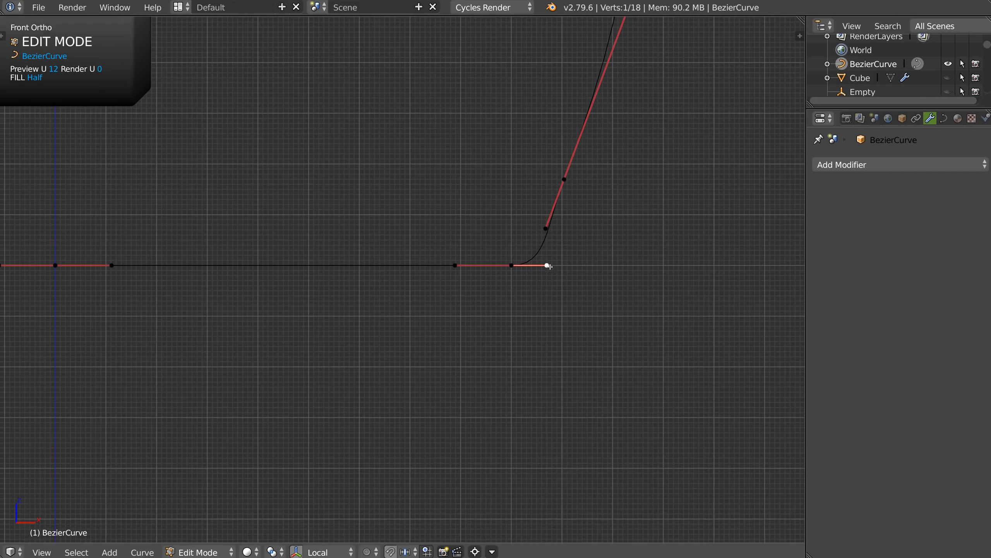
Step: Refine the lower side wall by shortening the side point's upper handle, moving the point outward and repositioning its lower handle
middle_click_drag(564, 186, 481, 351, "shift")
right_click(547, 177)
key("g")
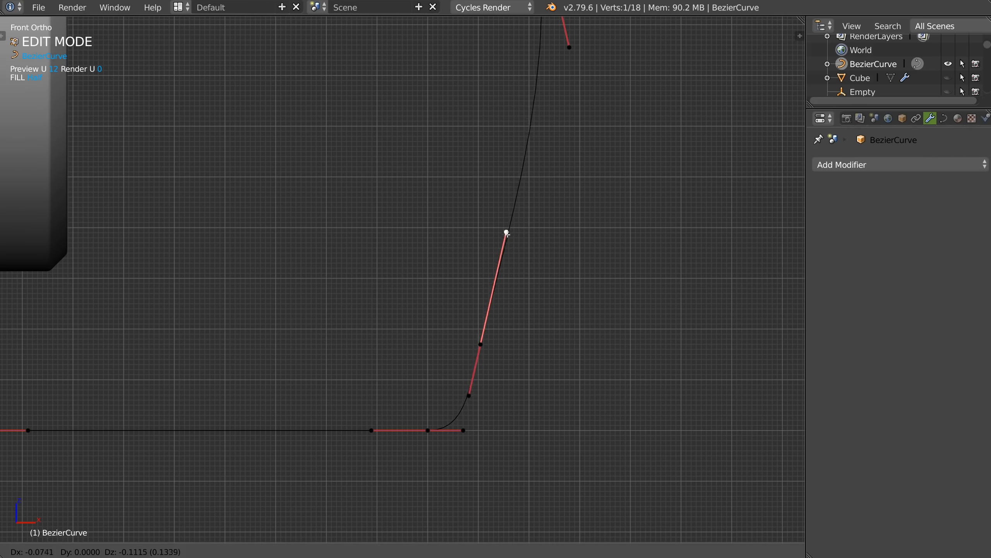
left_click(497, 279)
right_click(481, 345)
key("g")
left_click(509, 326)
right_click(496, 377)
key("g")
left_click(485, 414)
Step: Fine-tune the curve handle at the profile's neck and return to Object Mode
scroll(484, 415, "down", 2)
middle_click_drag(430, 286, 445, 480, "shift")
scroll(445, 480, "down", 3)
middle_click_drag(449, 199, 481, 330, "shift")
middle_click_drag(483, 115, 463, 234, "shift")
middle_click_drag(461, 287, 463, 218, "shift")
right_click(425, 219)
key("g")
left_click(427, 214)
scroll(429, 254, "down", 4)
middle_click_drag(429, 268, 435, 185, "shift")
key("Tab")
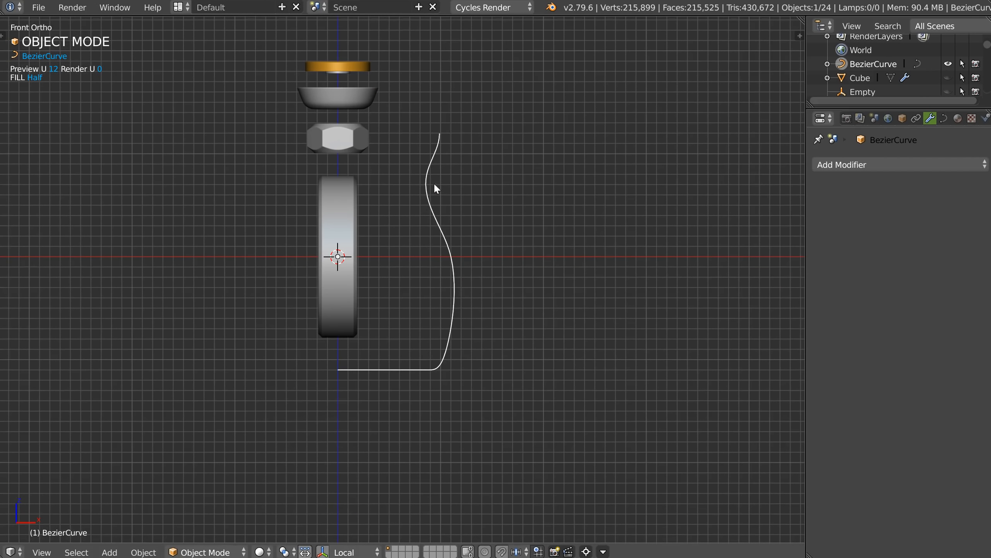
Step: Check the profile's bottom end point against the object's origin axis in Edit Mode, then inspect the curve in perspective
key("Tab")
left_click(354, 251)
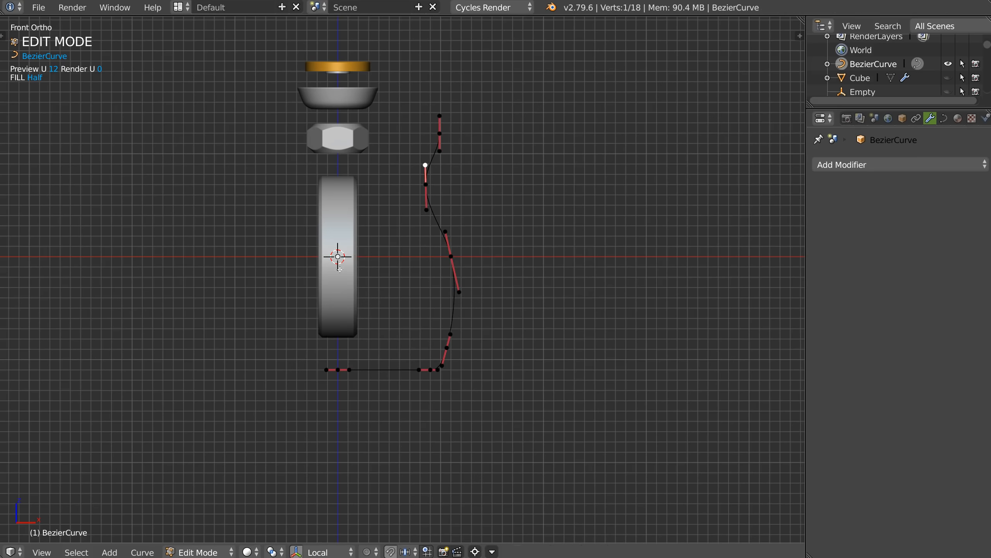
right_click(338, 370)
key("Tab")
middle_click_drag(402, 277, 374, 287)
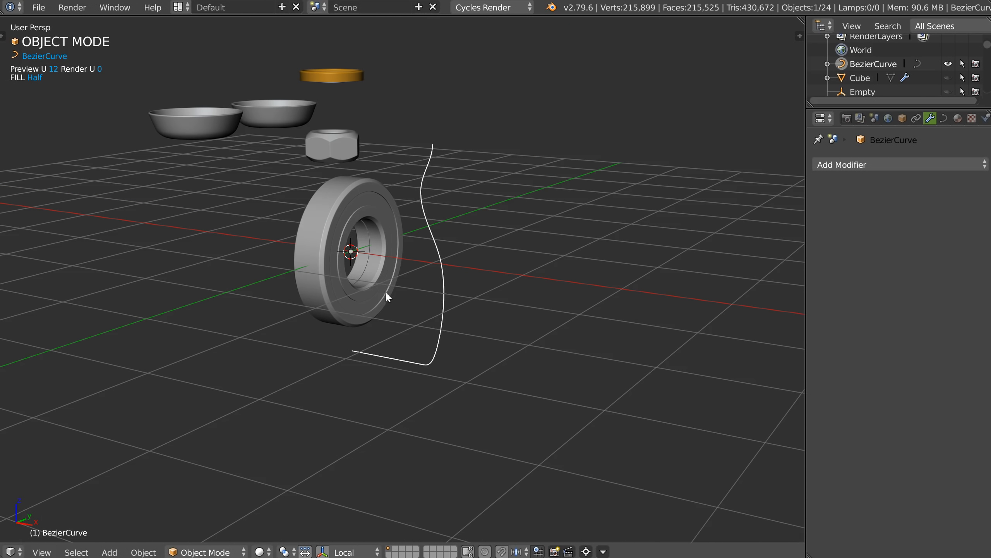
Step: Isolate the curve in local view and add a Speedflow Screw modifier with 23 steps
key("KP_Divide")
scroll(391, 292, "down", 2)
middle_click_drag(461, 244, 448, 197, "shift")
scroll(413, 256, "down", 1)
key("space")
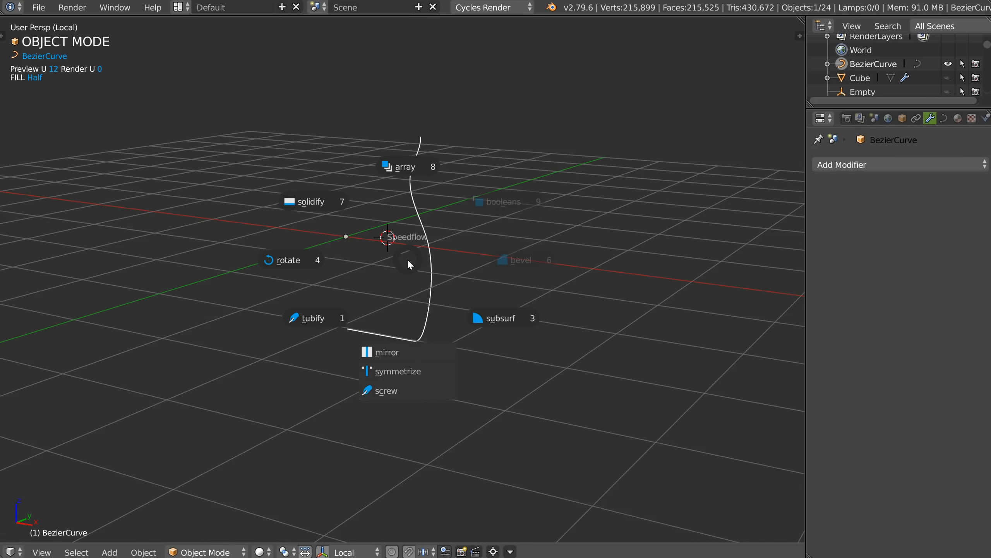
left_click(388, 390)
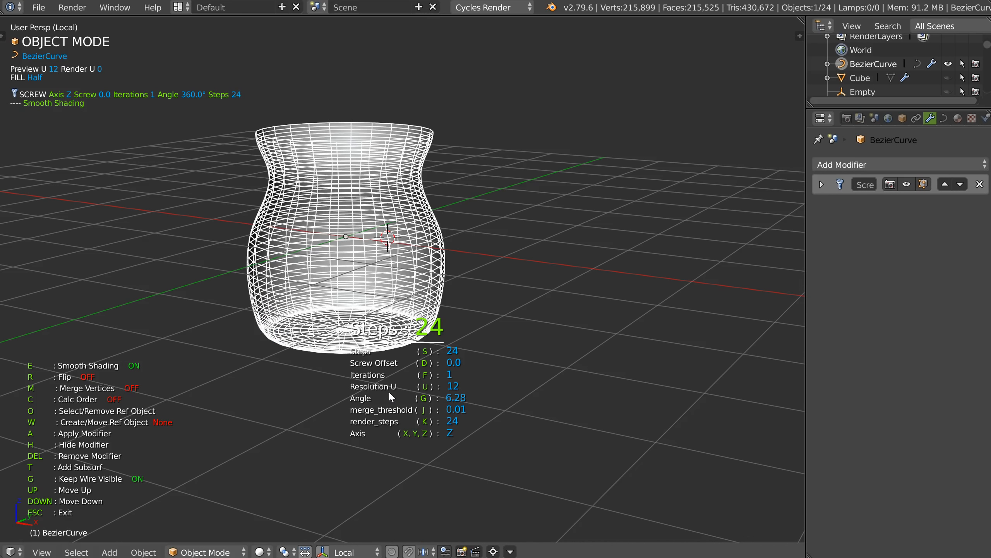
left_click(367, 338)
middle_click_drag(355, 316, 283, 229, "shift")
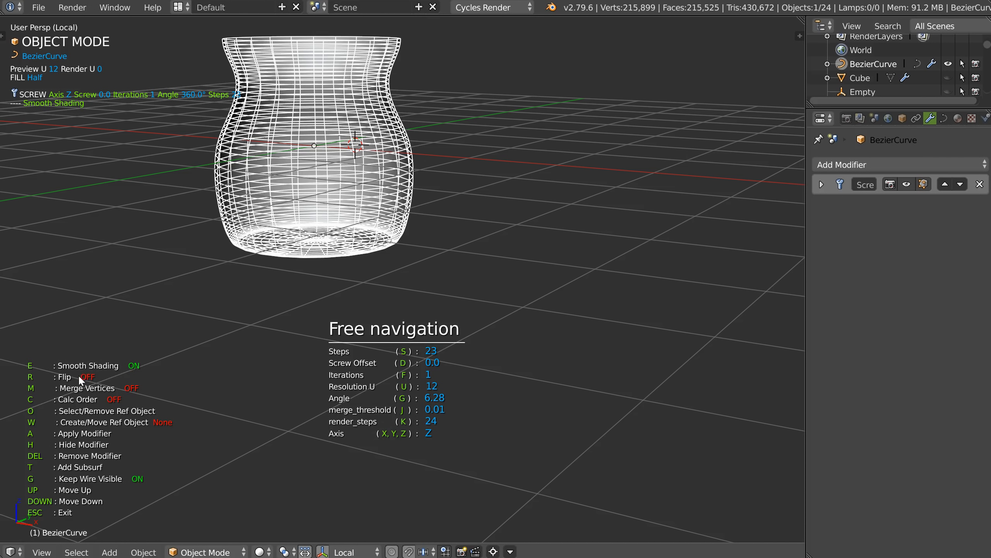
Step: Enable Flip and Merge Vertices for the vase's Screw modifier
key("r")
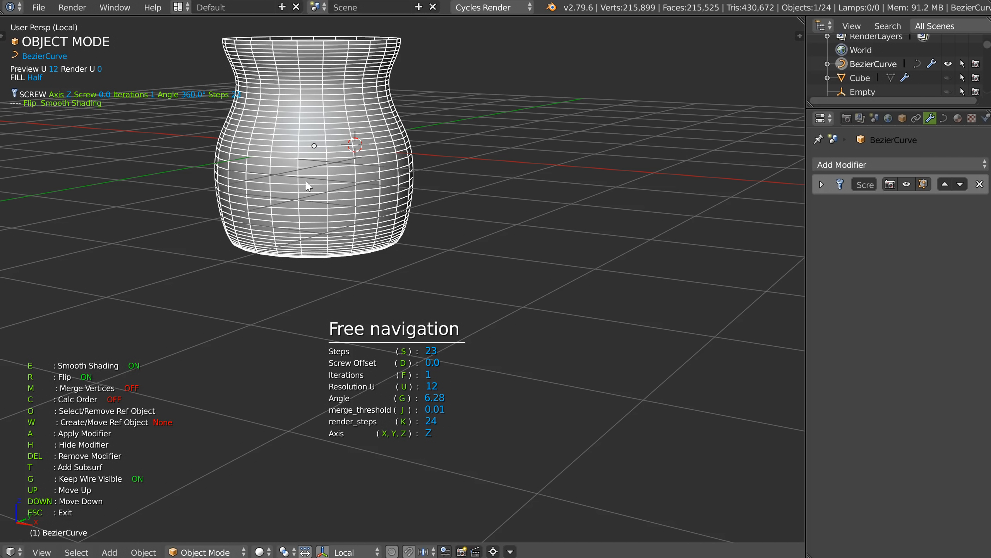
middle_click_drag(285, 224, 261, 335)
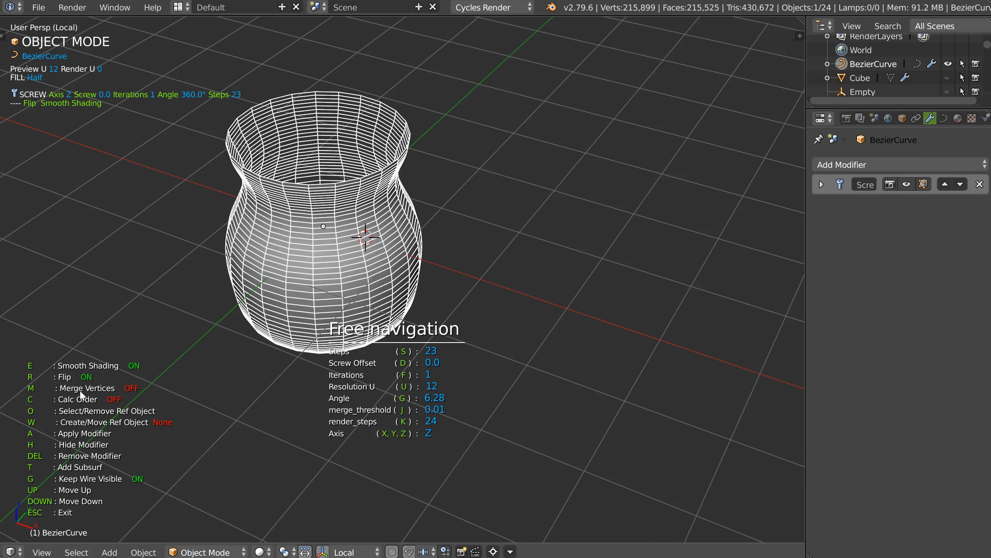
key("m")
middle_click_drag(273, 301, 273, 265)
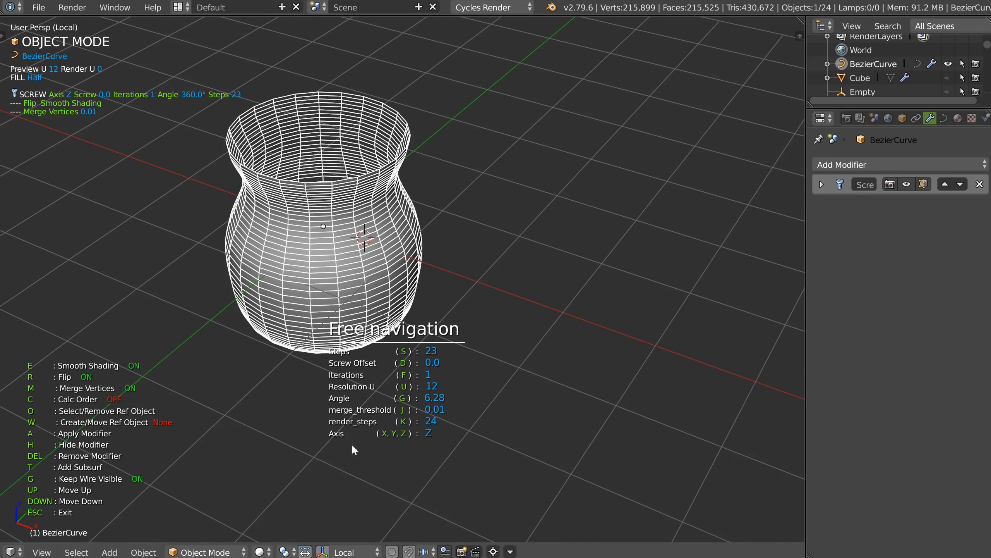
middle_click_drag(280, 240, 357, 340)
Step: Adjust the vase's Screw steps and lower its curve Resolution U
key("s")
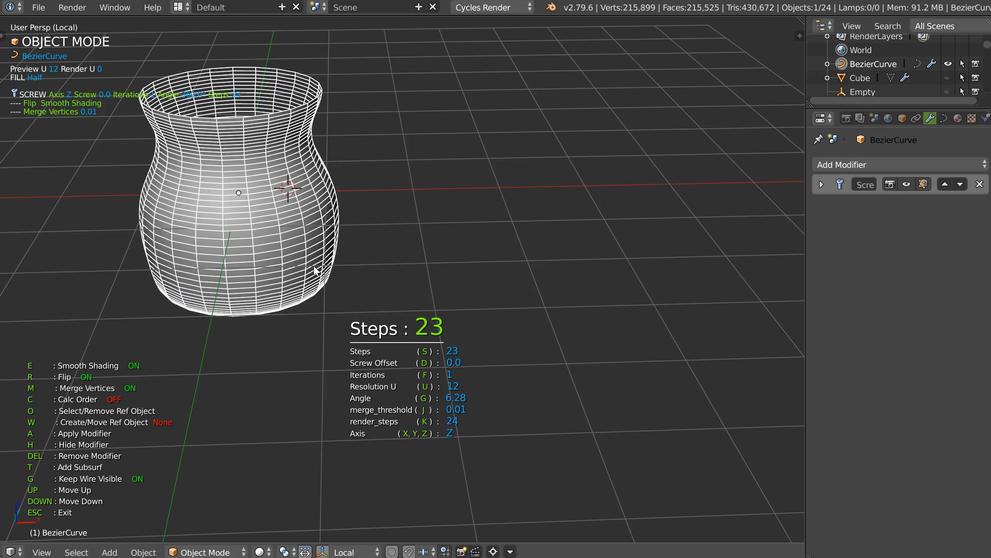
left_click(336, 267)
key("u")
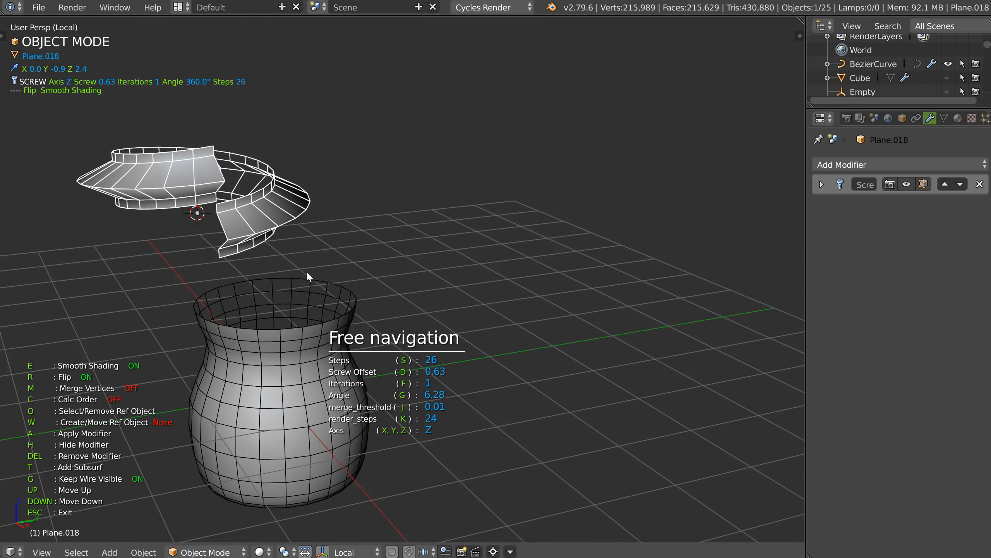
Step: Set the Screw iterations of the zigzag thread profile Plane.018 to 10
middle_click_drag(306, 271, 358, 302)
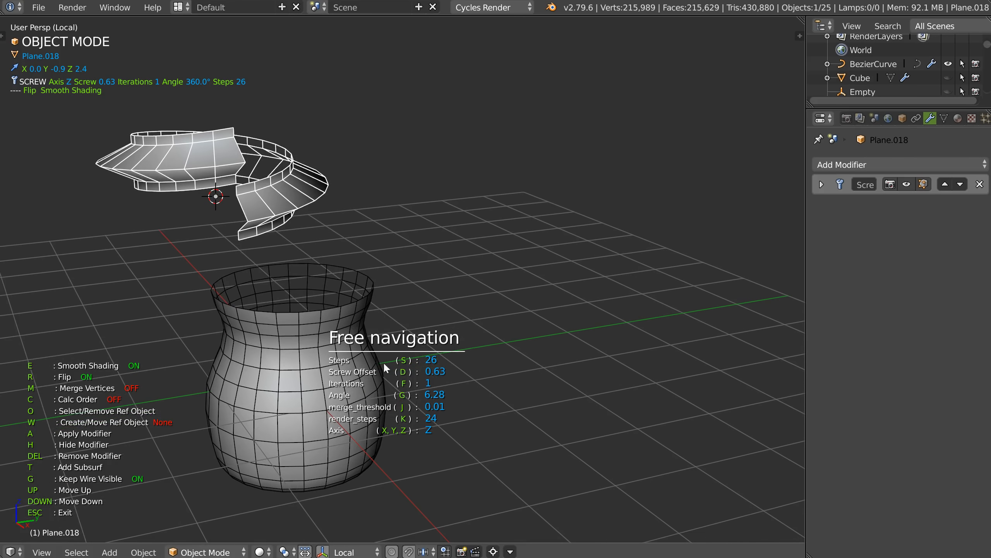
key("f")
left_click(567, 234)
scroll(304, 239, "down", 2)
middle_click_drag(303, 239, 332, 386, "shift")
scroll(378, 233, "down", 2)
scroll(377, 232, "up", 7)
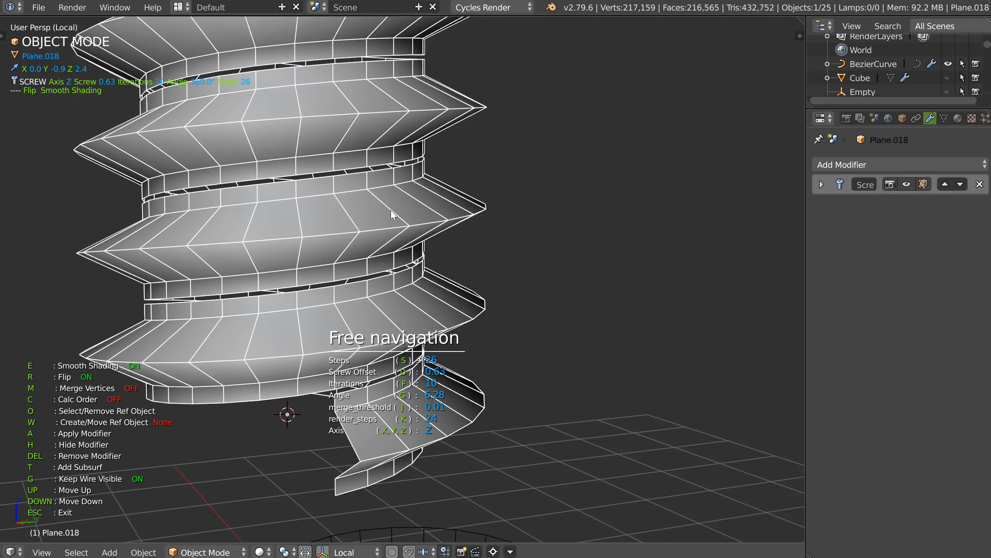
Step: Set the thread's Screw Offset to 0.6, enable Merge Vertices and finish the Screw settings
key("d")
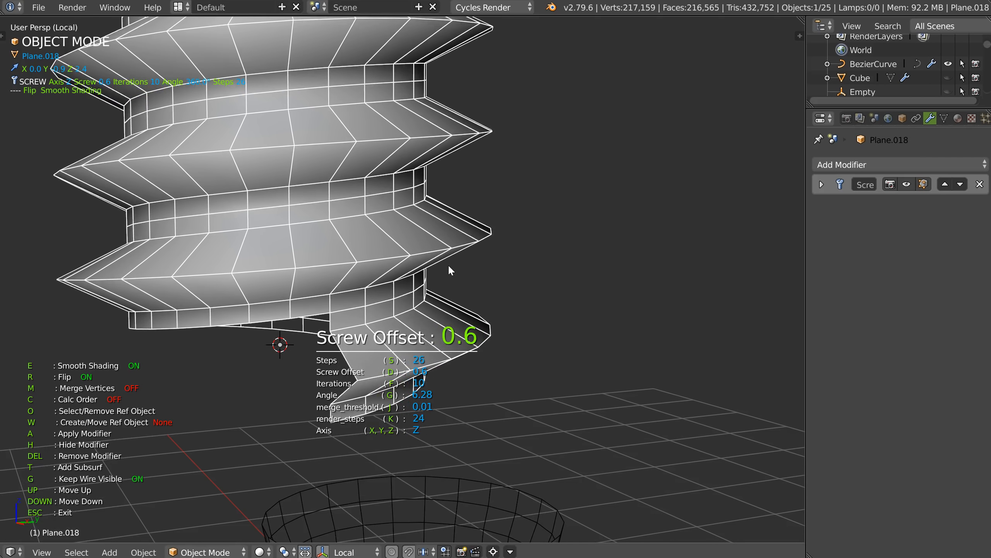
left_click(446, 269)
scroll(283, 221, "up", 6)
scroll(301, 230, "down", 2)
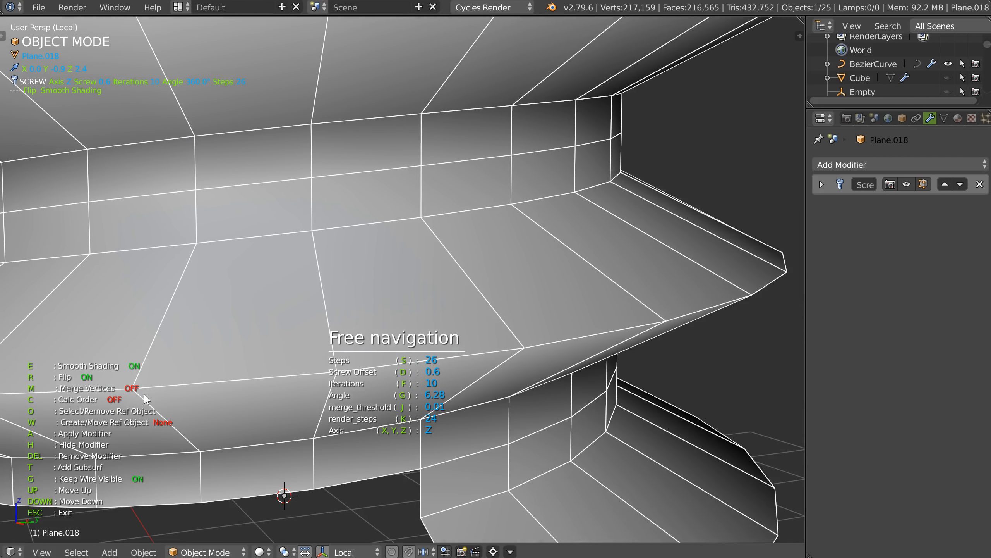
scroll(331, 333, "down", 4)
key("m")
key("Escape")
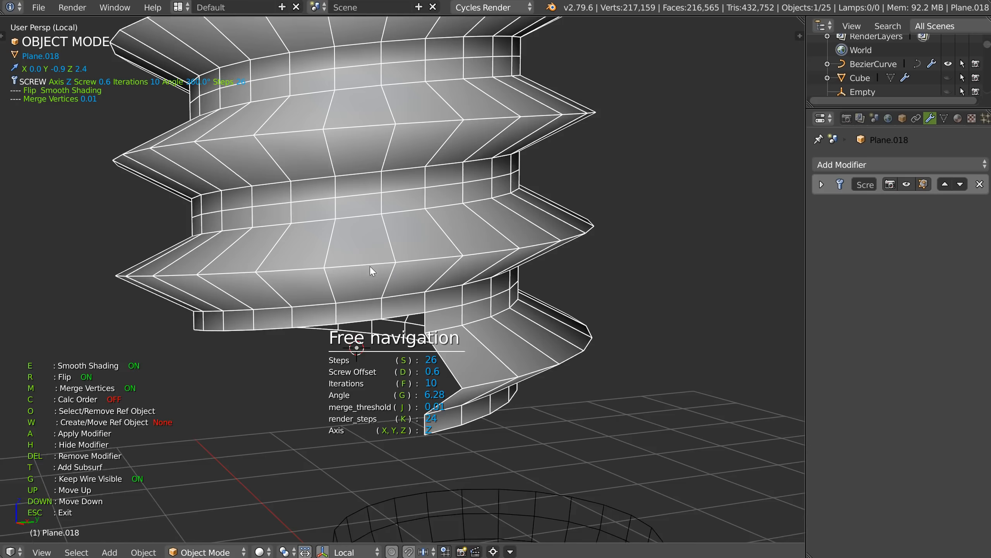
Step: Try a Subsurf modifier on the thread and undo it
right_click(347, 237)
right_click(347, 238)
right_click(338, 241)
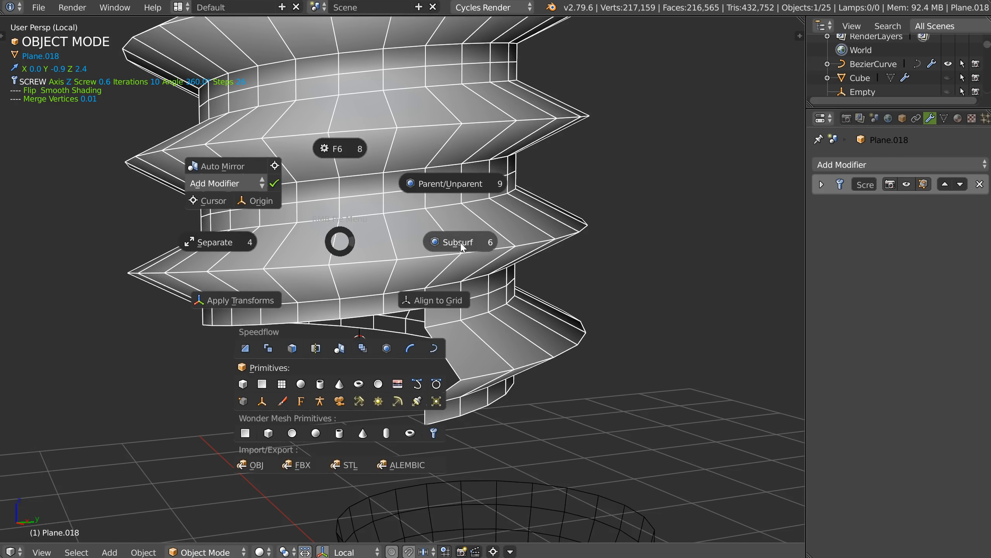
left_click(456, 244)
middle_click_drag(395, 223, 374, 273)
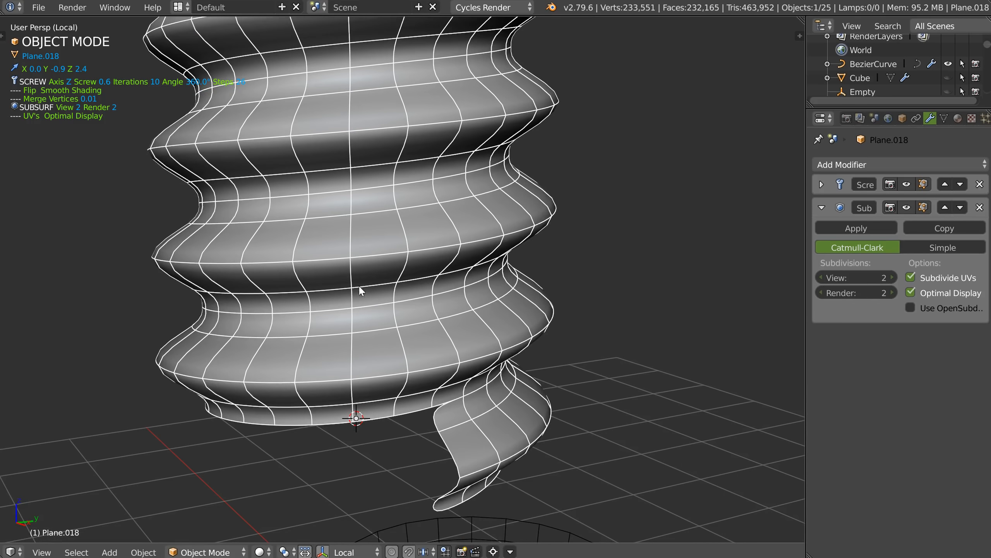
key("ctrl+z")
Step: Reopen the thread's Screw settings and set the steps to 24
scroll(390, 265, "down", 5)
middle_click_drag(326, 306, 347, 292)
scroll(367, 260, "up", 3)
middle_click_drag(367, 260, 357, 242)
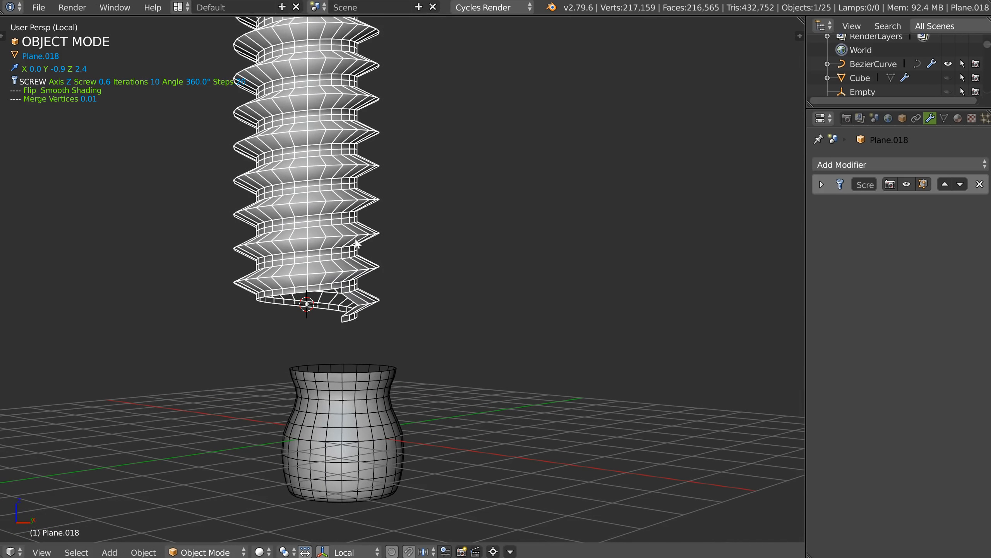
key("space")
left_click(337, 402)
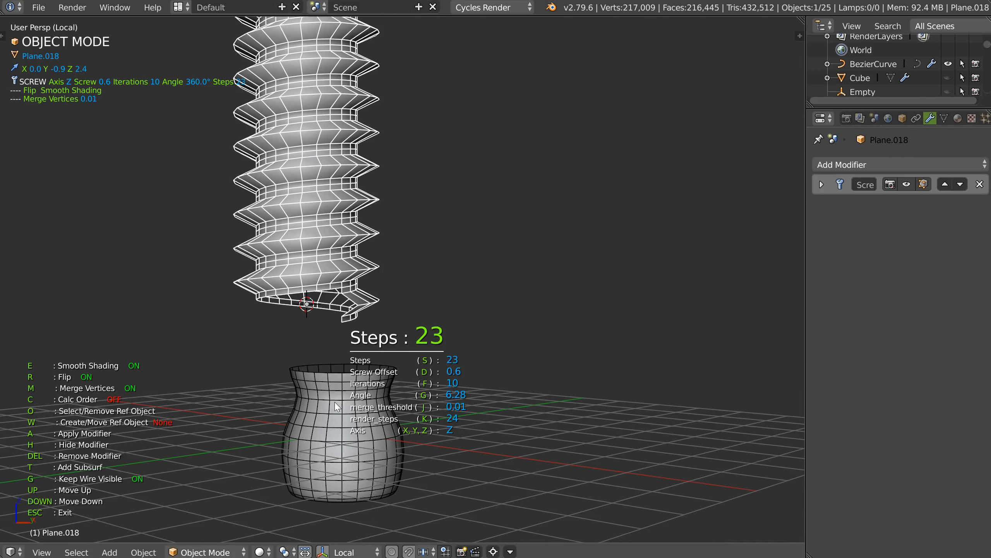
left_click(393, 368)
Step: Try the X axis for the thread's Screw modifier and restore the Z axis
middle_click_drag(390, 403, 242, 405)
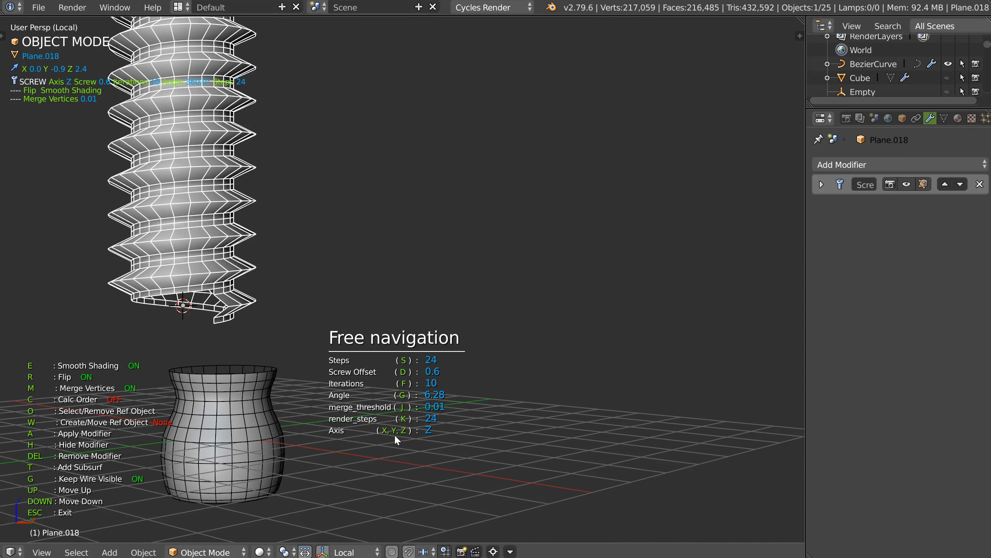
key("x")
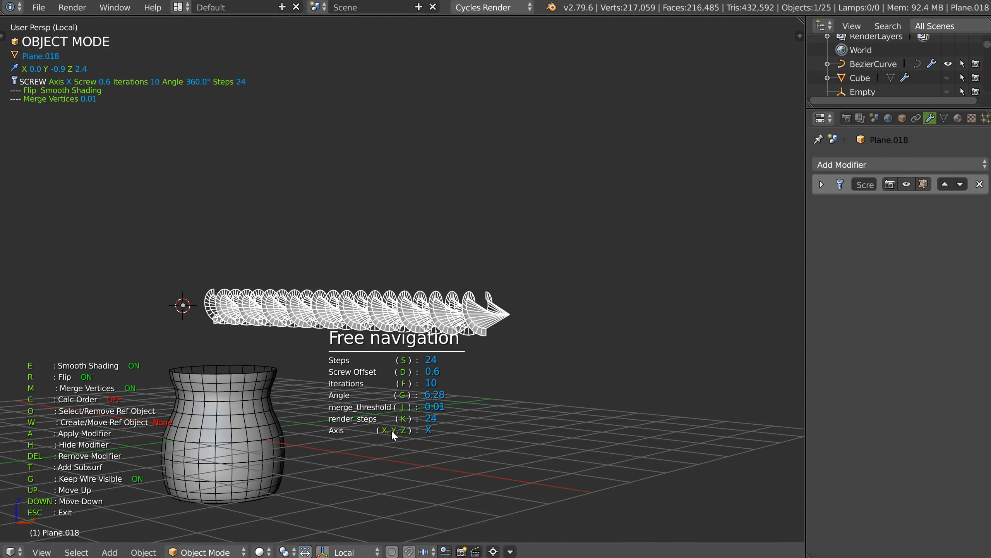
key("z")
Step: Create a reference empty for the thread's screw axis, move it to the side, then detach it and assign it again
middle_click_drag(389, 429, 392, 273)
key("w")
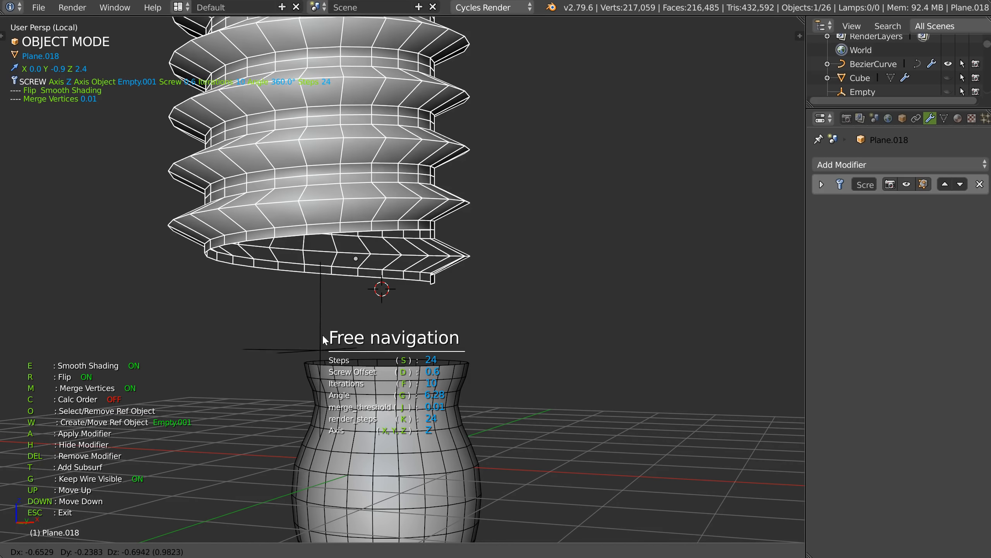
left_click(288, 301)
key("o")
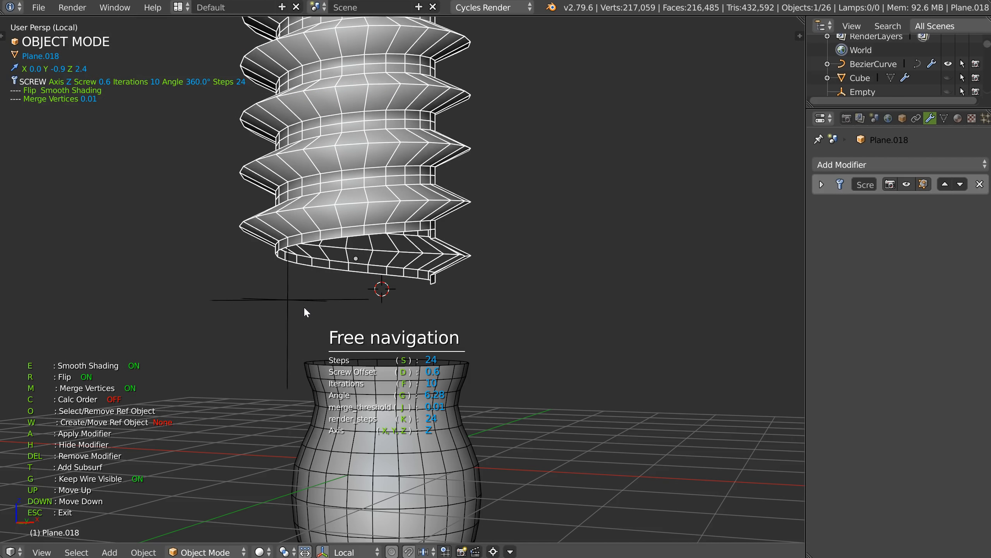
key("o")
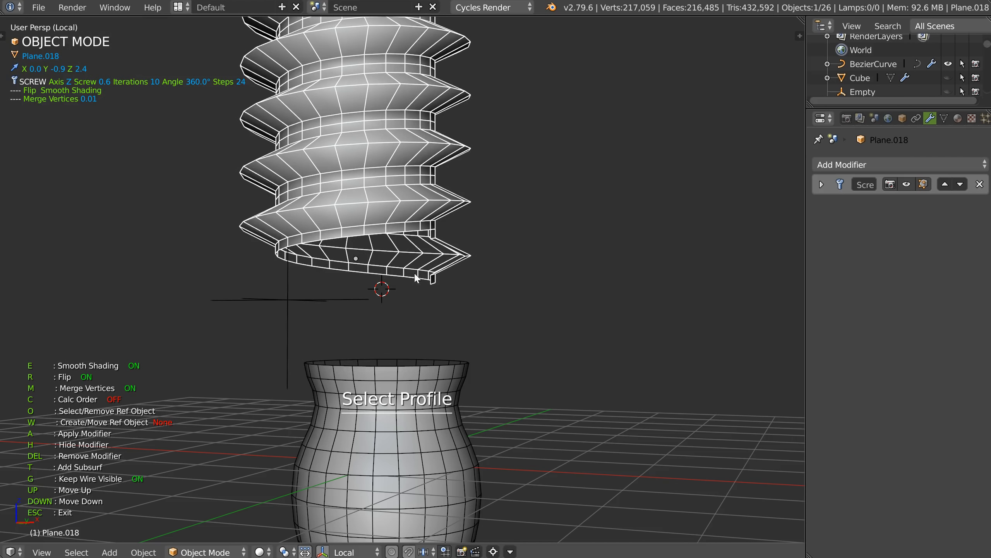
left_click(288, 298)
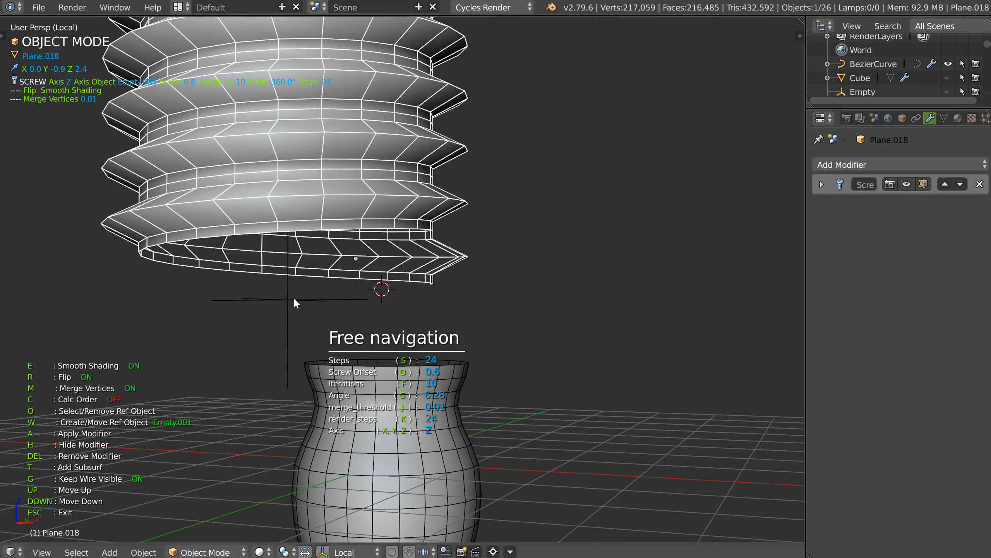
Step: Reposition the reference empty, remove it as the thread's axis object and leave the Screw settings
middle_click_drag(288, 304, 300, 281)
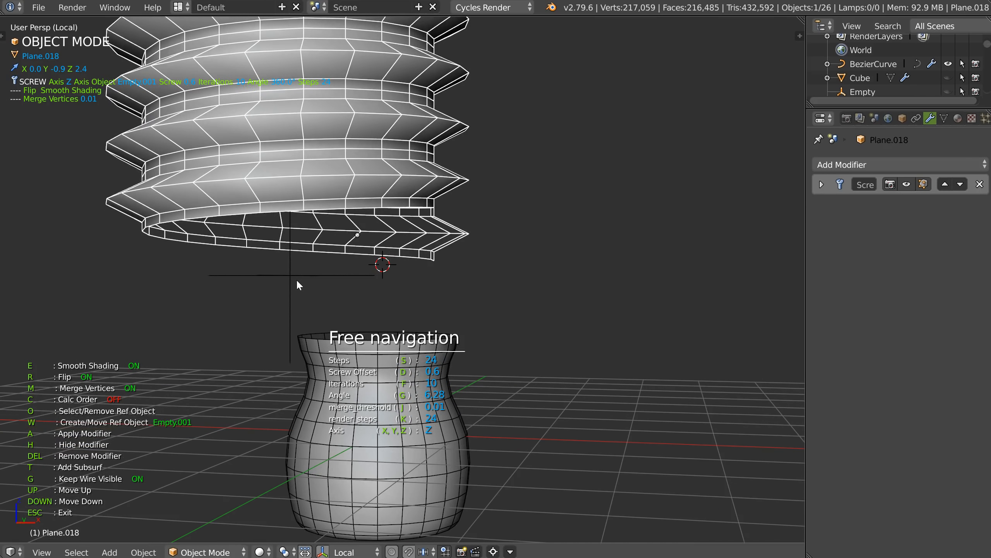
key("w")
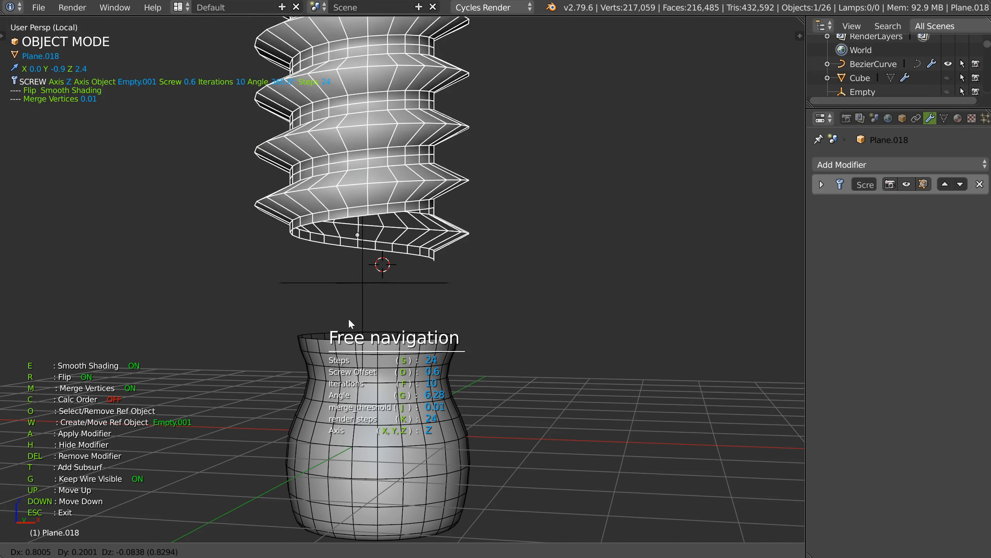
left_click(305, 270)
key("o")
middle_click_drag(304, 269, 300, 301)
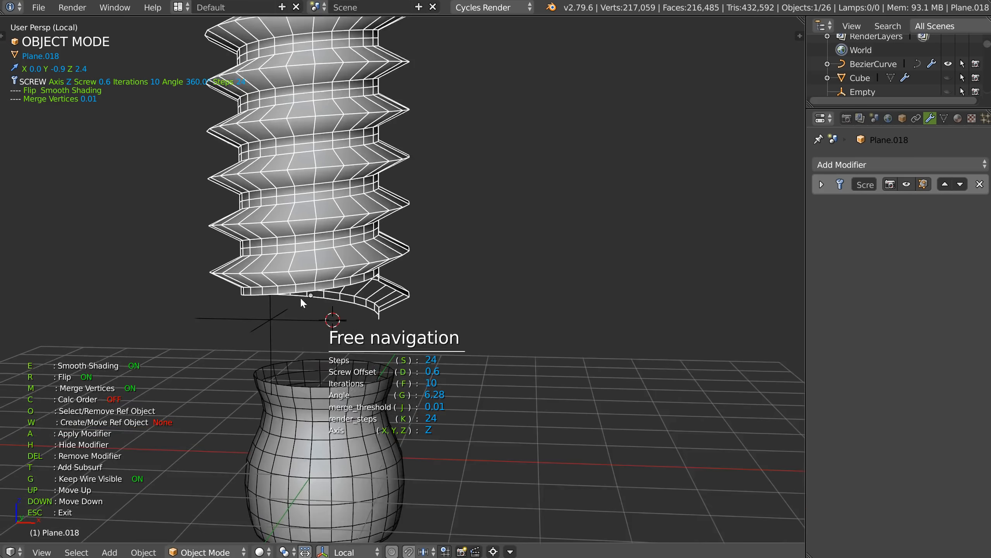
scroll(308, 277, "up", 1)
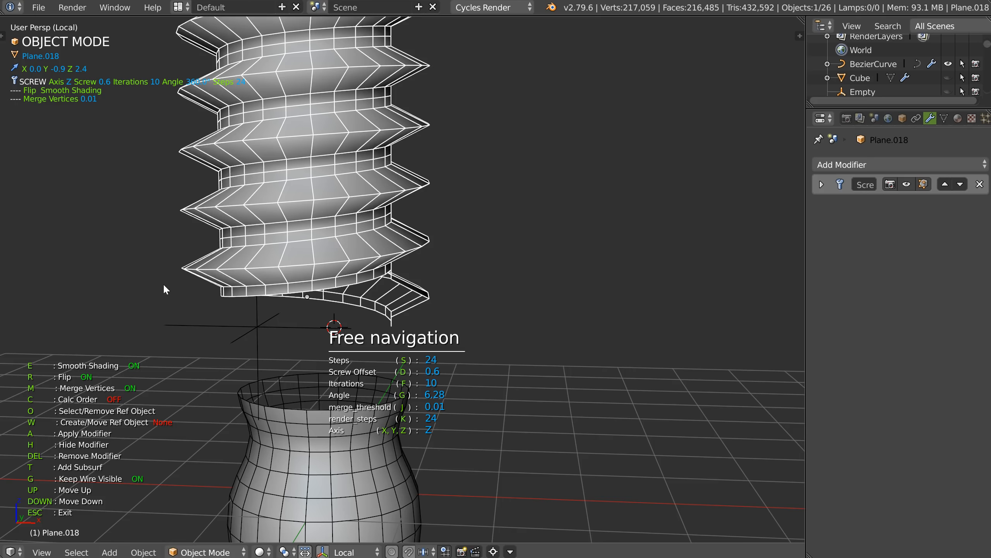
key("Escape")
Step: Delete the thread and the vase together, keeping the empty
scroll(303, 256, "down", 3)
middle_click_drag(303, 234, 283, 307, "shift")
middle_click_drag(339, 421, 331, 348, "shift")
right_click(342, 360, "shift")
key("Delete")
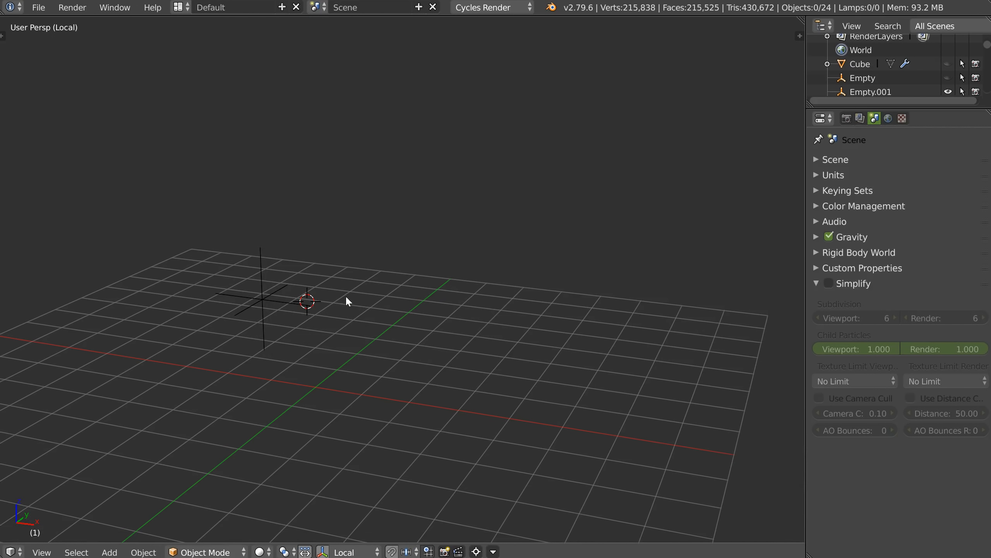
Step: Delete the leftover reference empty and leave local view to bring back the finished example objects
right_click(265, 305)
key("x")
left_click(262, 305)
middle_click_drag(299, 332, 373, 298)
key("x")
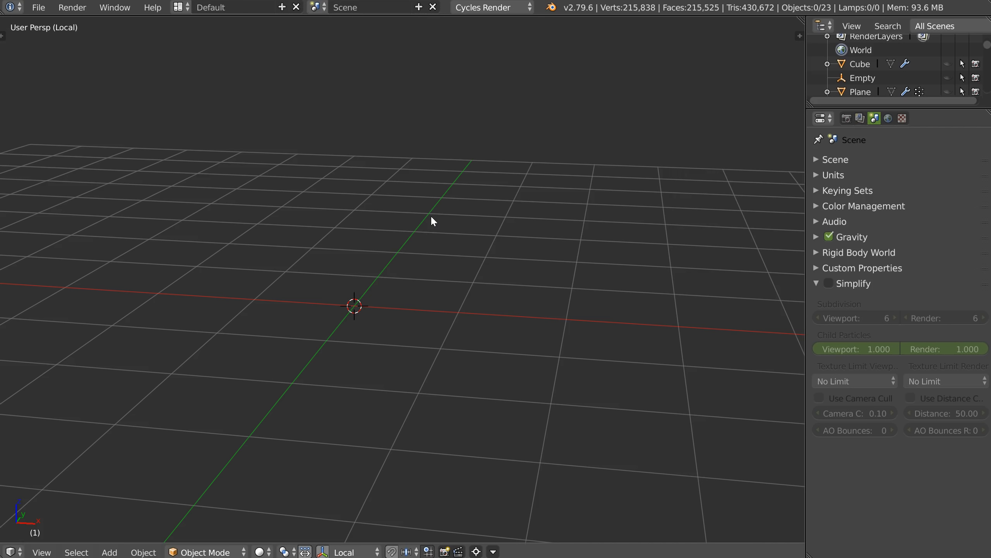
middle_click_drag(349, 327, 428, 262)
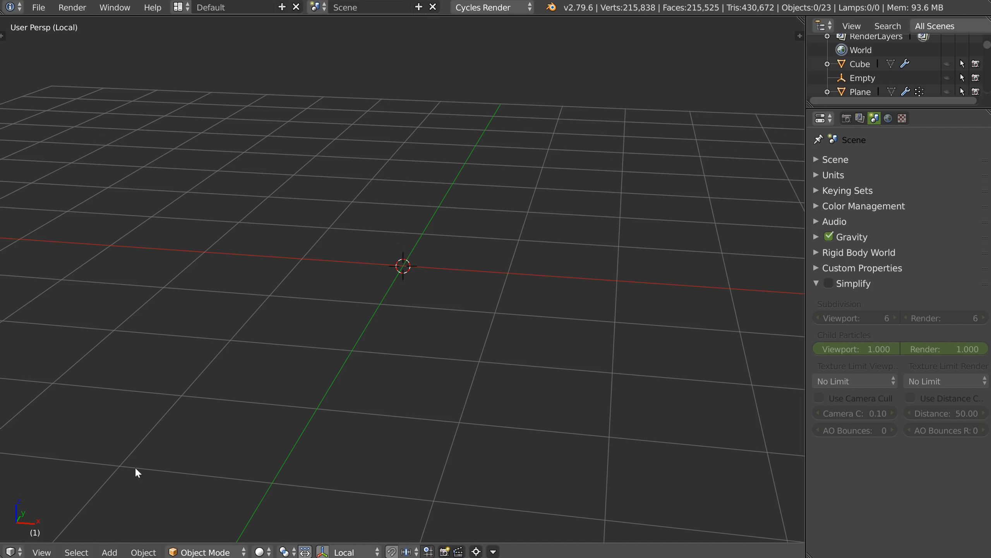
key("KP_Divide")
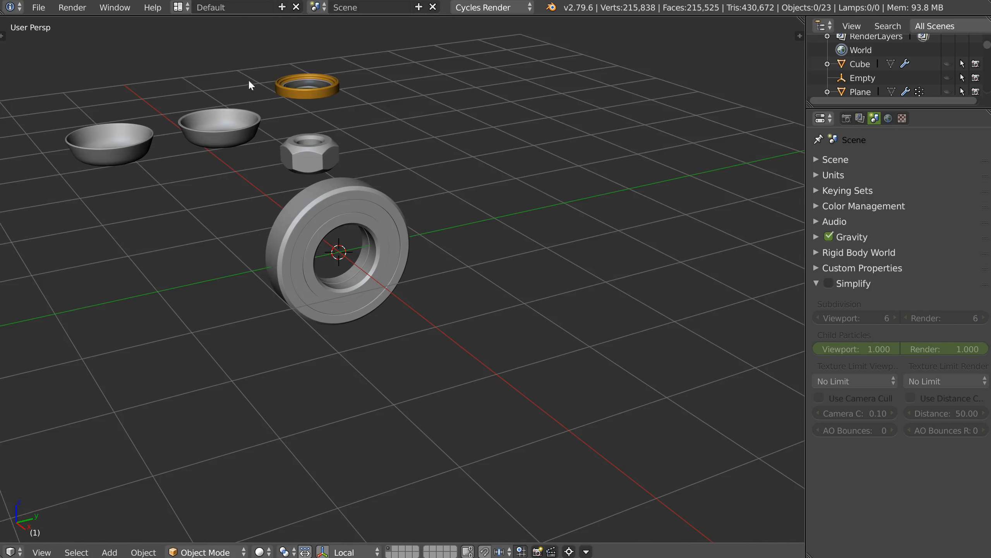
Step: Select the hex nut and examine its shape and modifier stack up close
scroll(347, 118, "up", 6)
right_click(317, 141)
scroll(304, 139, "up", 3)
middle_click_drag(318, 141, 393, 175)
right_click(349, 189)
left_click(234, 192)
right_click(394, 175)
left_click(267, 180)
scroll(399, 192, "down", 5)
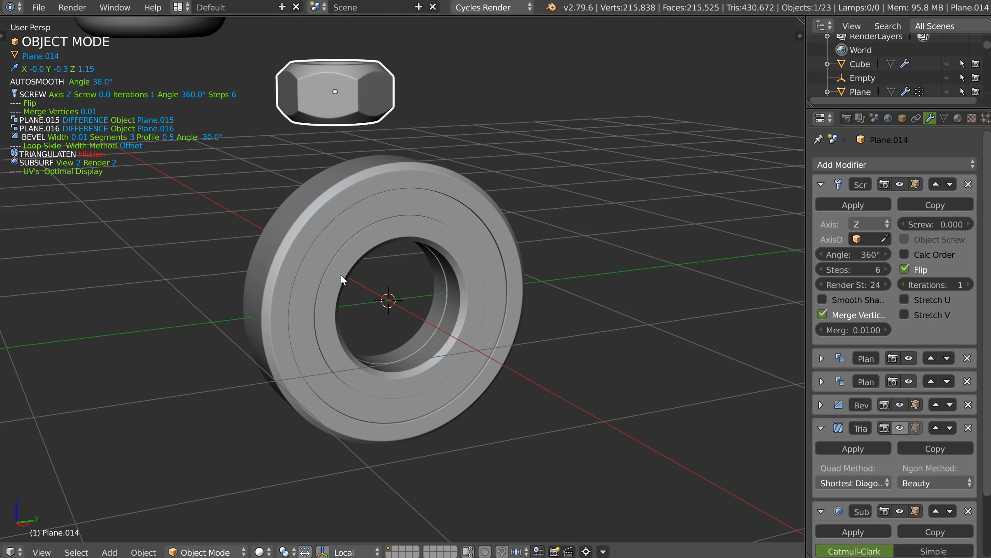
middle_click_drag(336, 270, 376, 211)
scroll(325, 182, "up", 3)
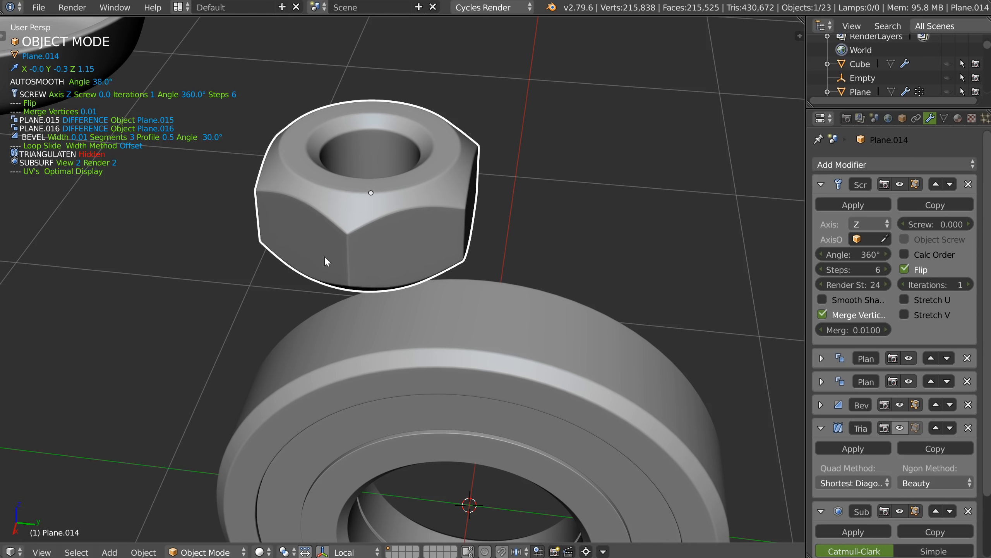
Step: Remove the nut's Subsurf modifier, show its wireframe and reveal the boolean cutters, inspecting the hole cutter's Screw and Mirror modifiers
key("shift+z")
left_click(470, 230)
key("ctrl+z")
scroll(372, 198, "up", 2)
middle_click_drag(372, 198, 442, 176, "shift")
key("space")
left_click(475, 153)
right_click(482, 117)
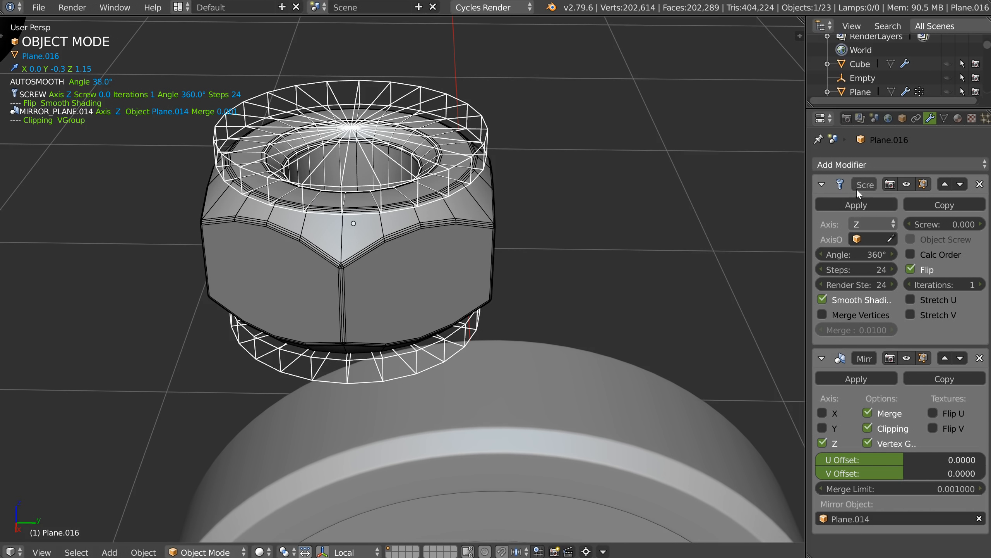
middle_click_drag(421, 162, 400, 207)
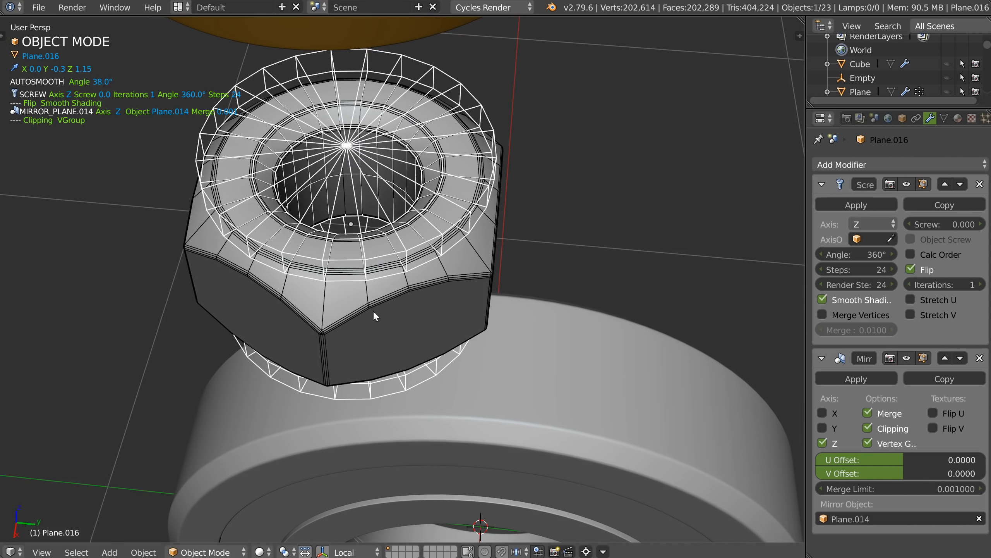
right_click(377, 313)
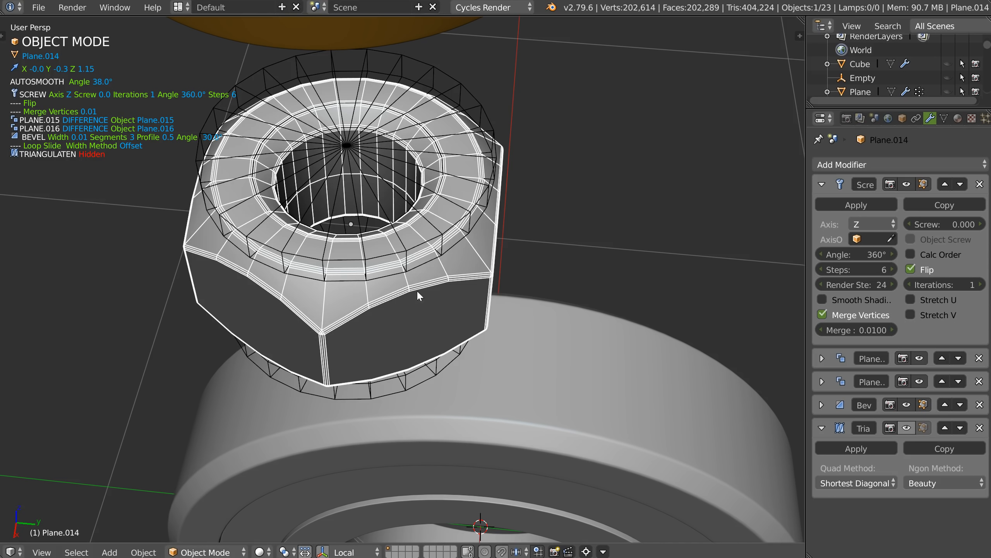
Step: Try 27 steps in the Screw modifier of the nut's outer chamfer cutter and restore 24 steps
middle_click_drag(361, 295, 488, 240)
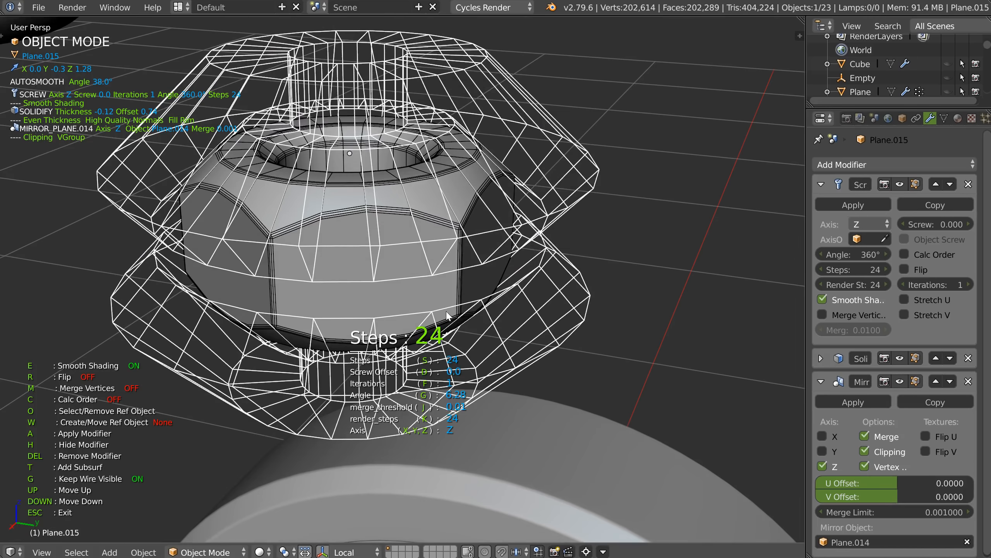
scroll(611, 310, "up", 6)
scroll(483, 291, "down", 5)
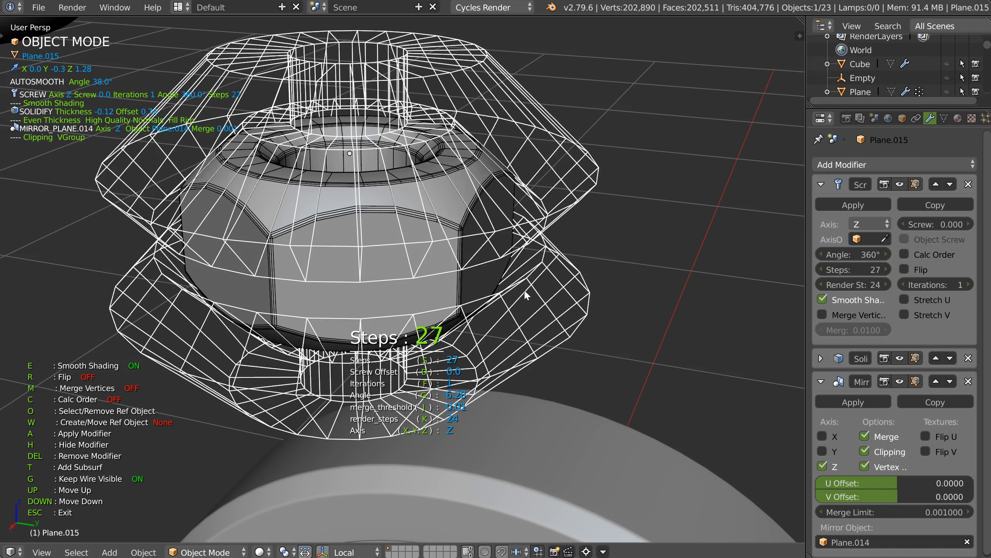
scroll(482, 292, "down", 1)
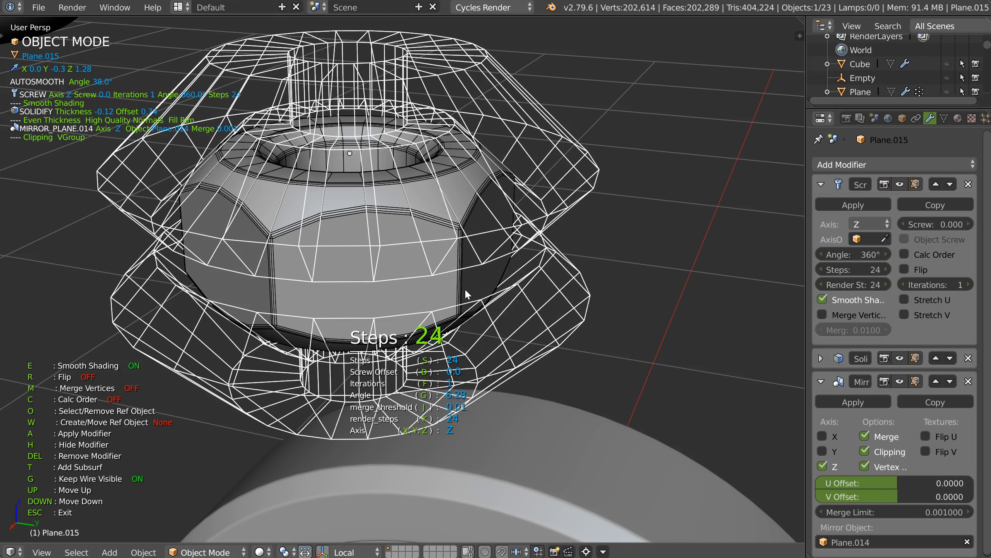
left_click(466, 288)
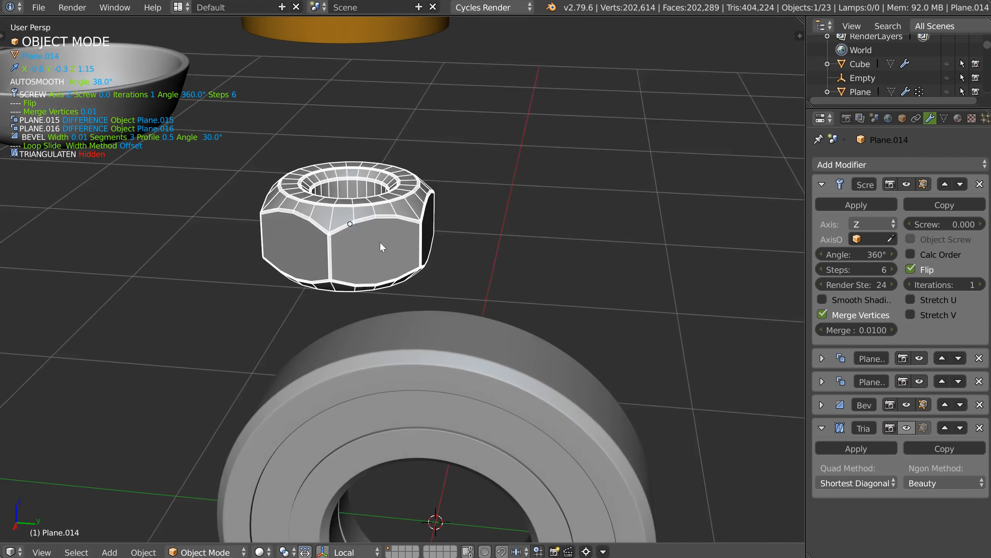
Step: Reveal the nut's boolean cutters again and open the hole cutter's profile for editing
scroll(382, 246, "up", 2)
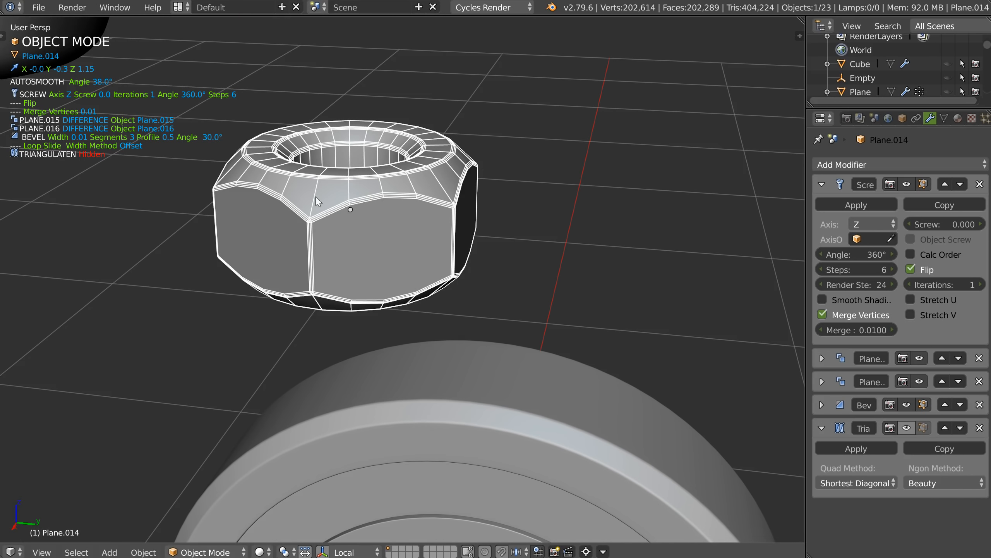
scroll(351, 172, "up", 4)
middle_click_drag(358, 196, 318, 188)
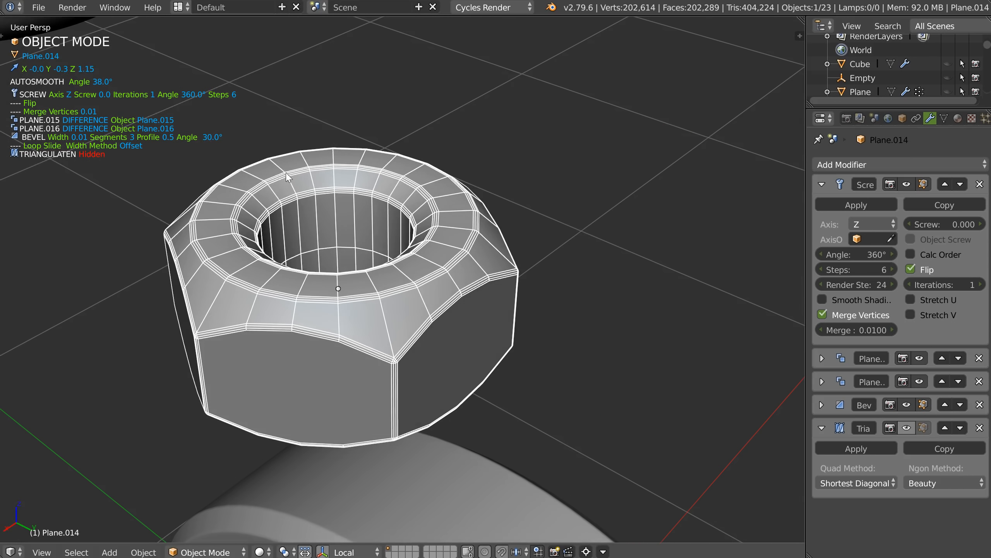
key("space")
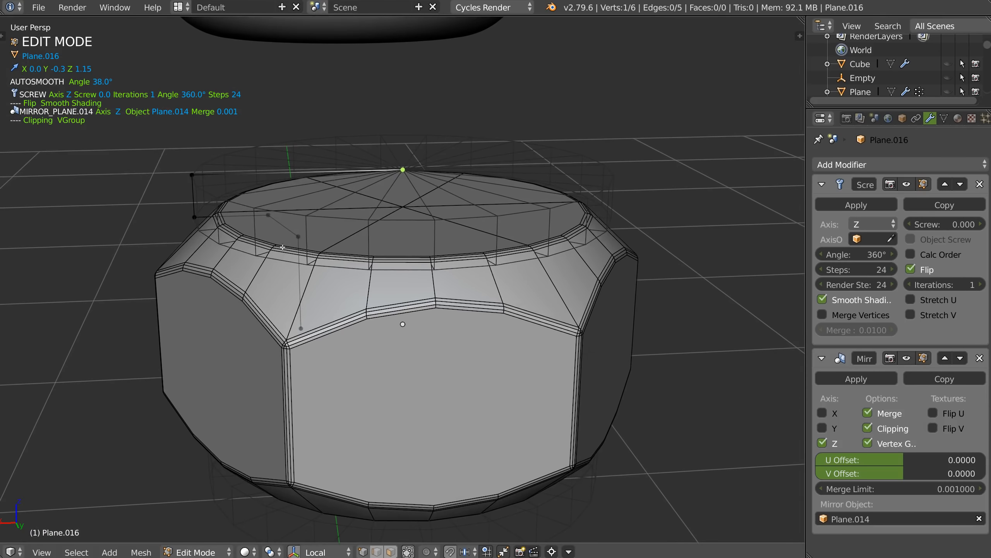
Step: Move the hole profile's upper chamfer vertex along X with snapping, aligning it with the vertex just below
scroll(314, 244, "up", 3)
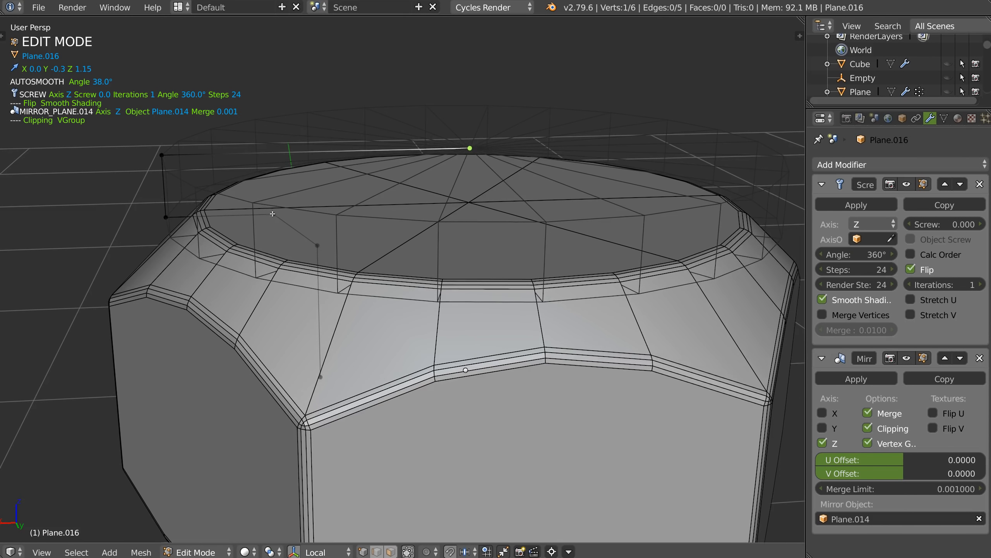
left_click(314, 244)
left_click(273, 215)
left_click(316, 244)
left_click(274, 215)
left_click(315, 244)
left_click(273, 214)
middle_click_drag(284, 219, 281, 237)
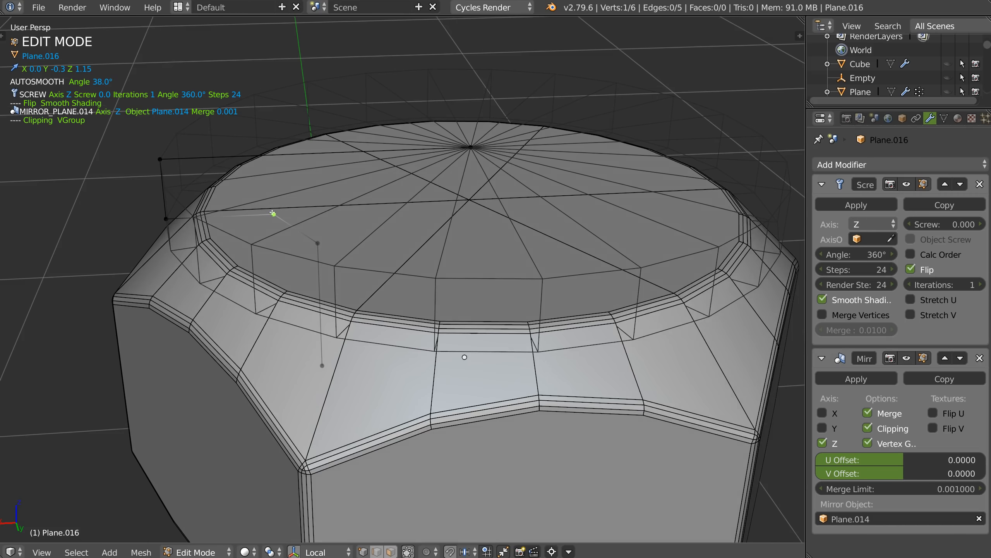
key("shift+Tab")
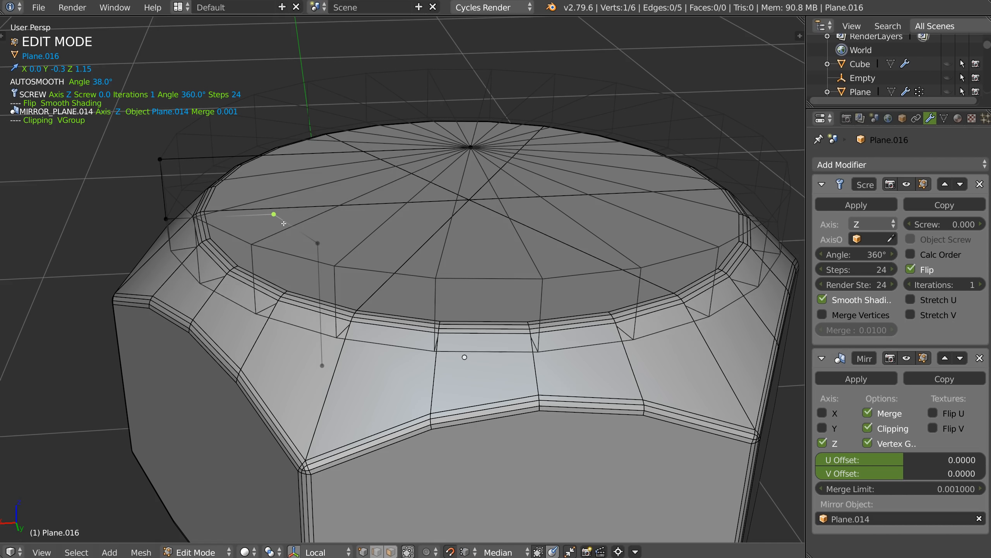
key("g")
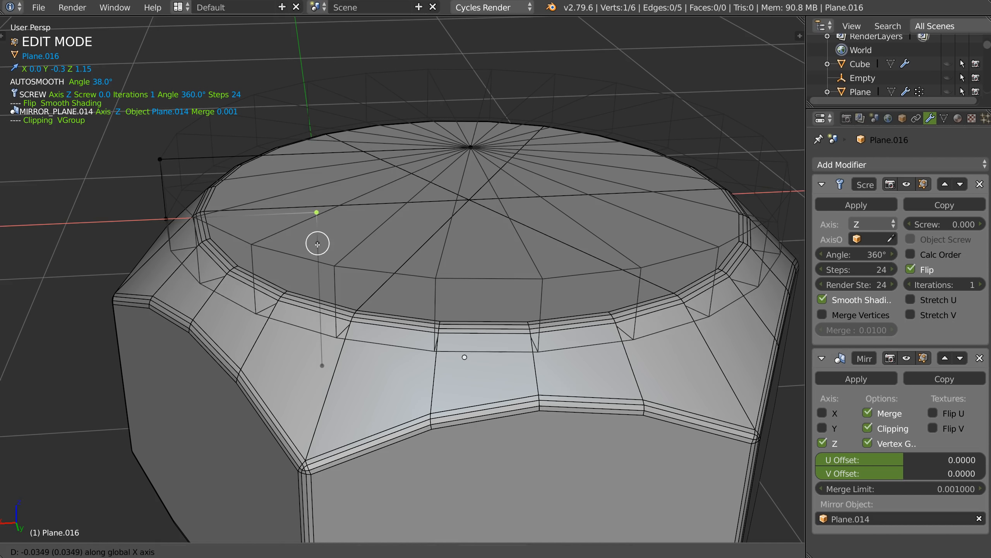
left_click(318, 244)
Step: Remove the redundant lower chamfer vertex from the hole profile and check the nut with a straight hole
left_click(318, 243)
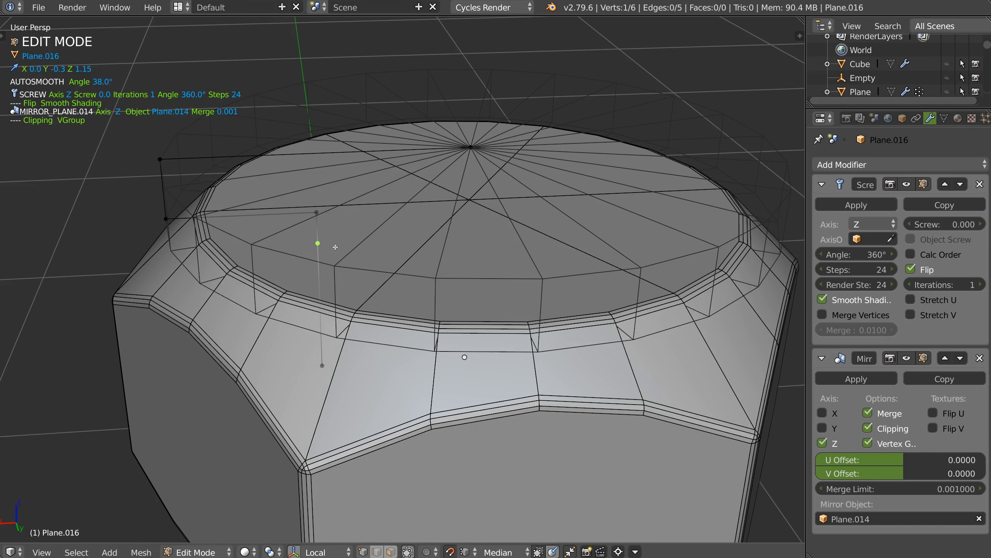
key("Tab")
right_click(258, 337)
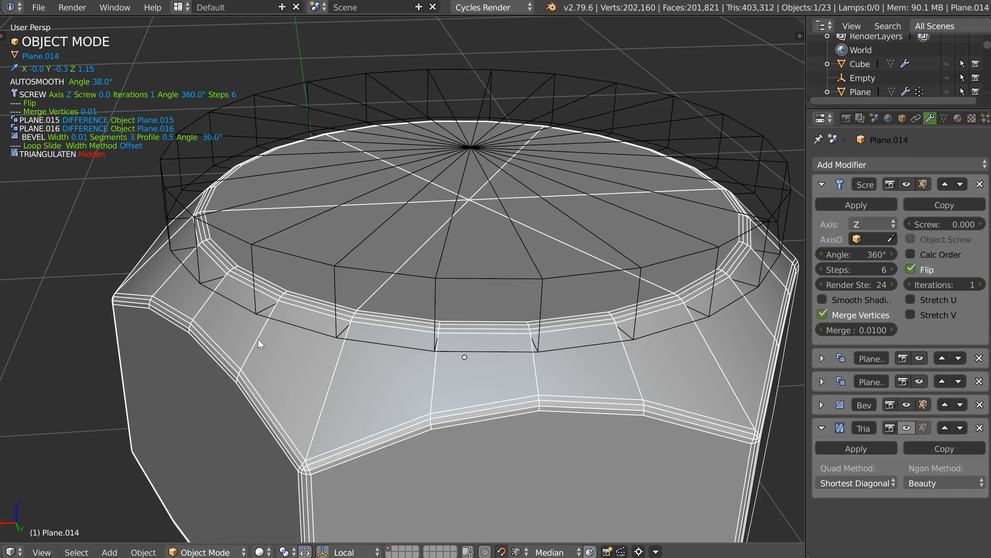
middle_click_drag(341, 291, 357, 204)
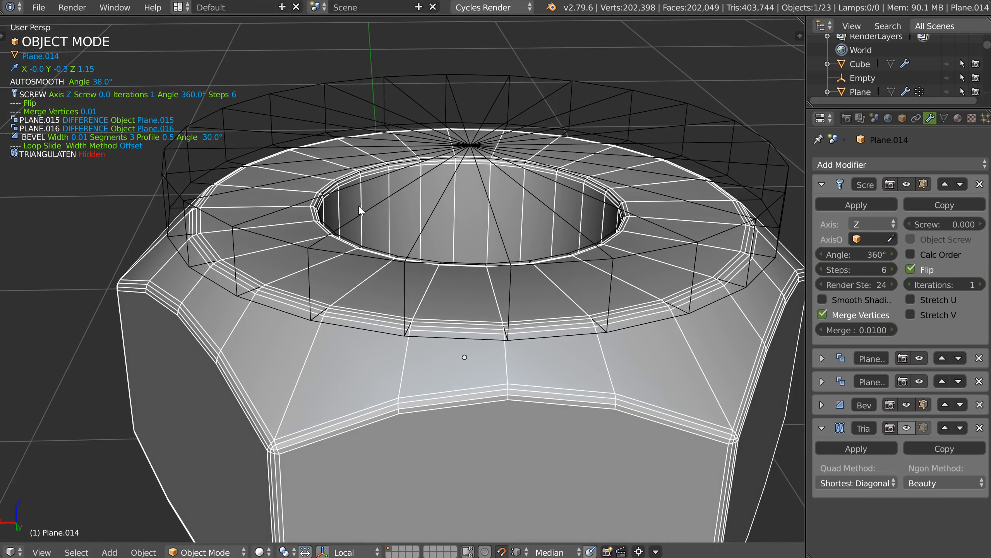
Step: Add a vertex-group Bevel modifier on the hole profile's upper inner corner with width 0.02 and 1 segment
right_click(278, 95)
key("Tab")
right_click(316, 205)
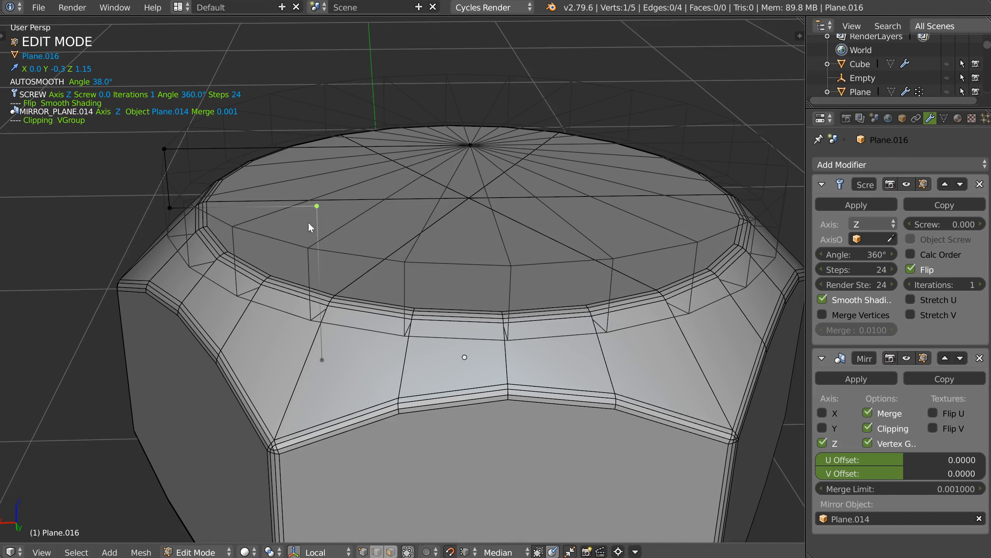
key("space")
left_click(416, 221)
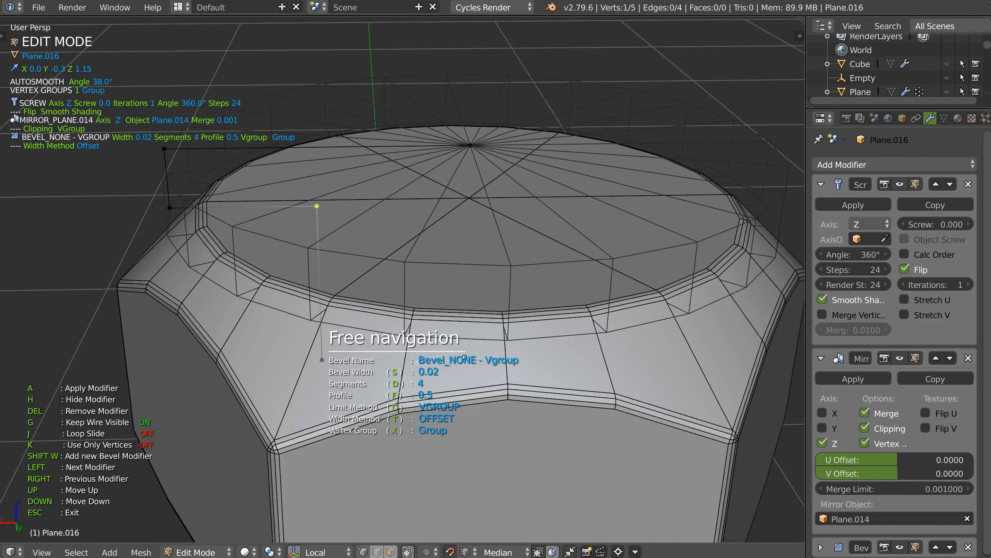
key("d")
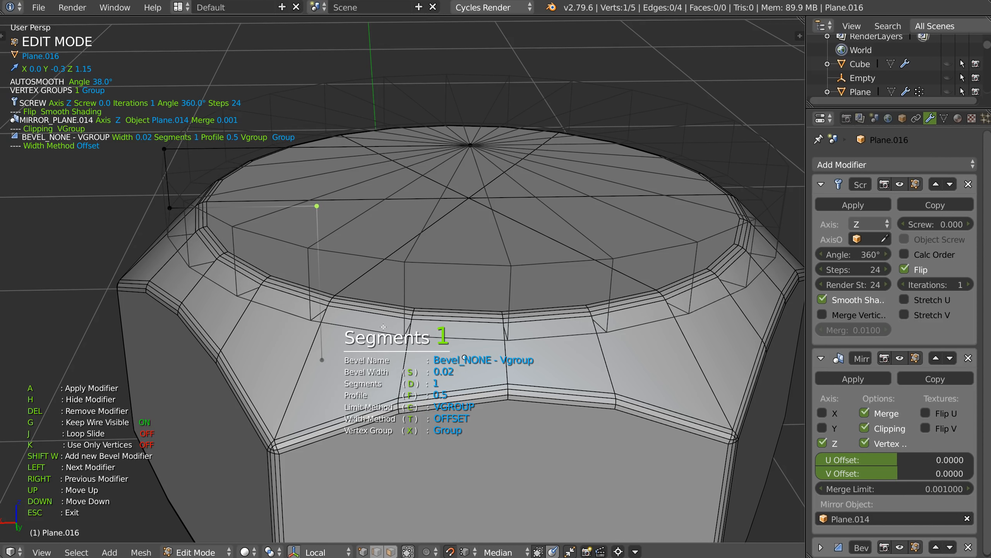
left_click(383, 325)
key("Escape")
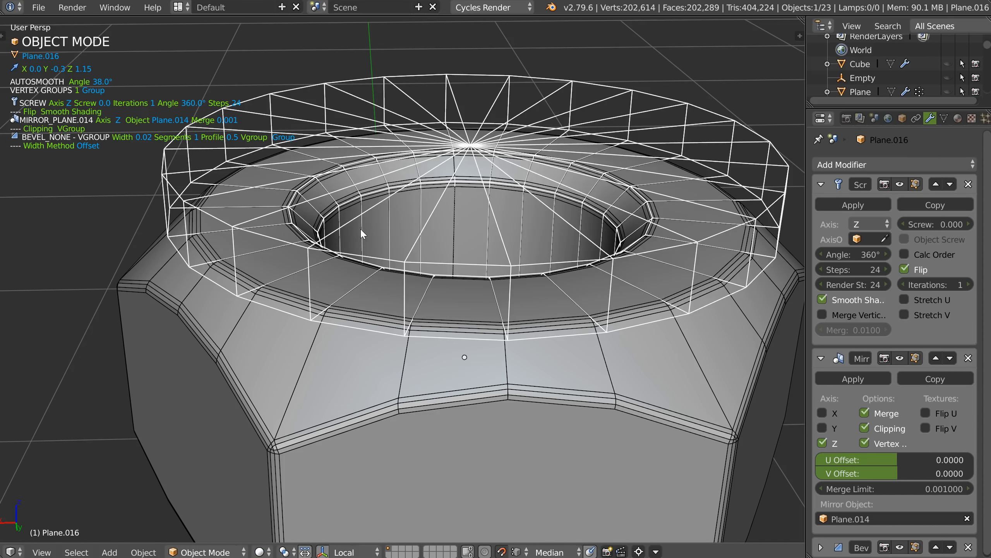
Step: Fine-tune the hole cutter's bevel width to about 0.02, resizing the chamfer around the nut's hole
middle_click_drag(392, 178, 393, 194)
key("space")
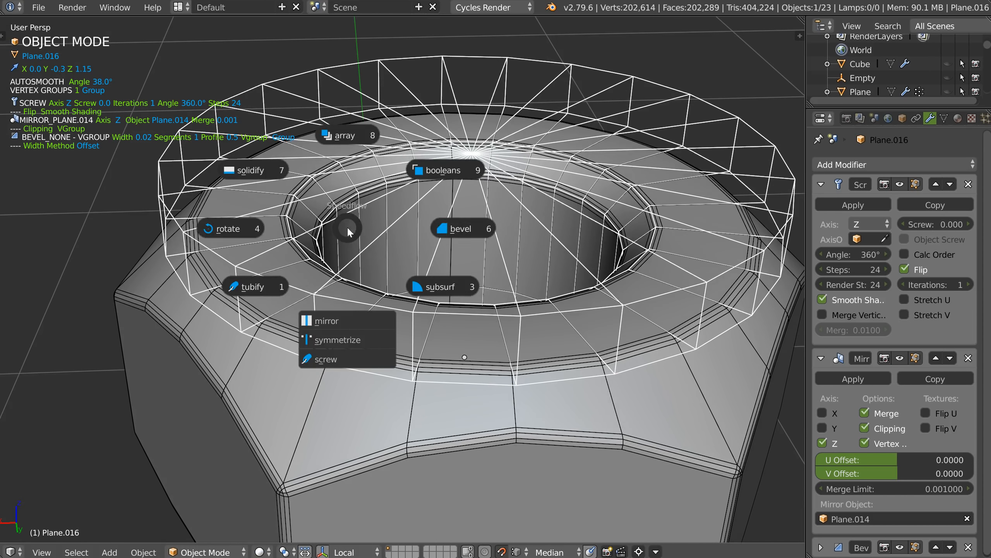
left_click(455, 229)
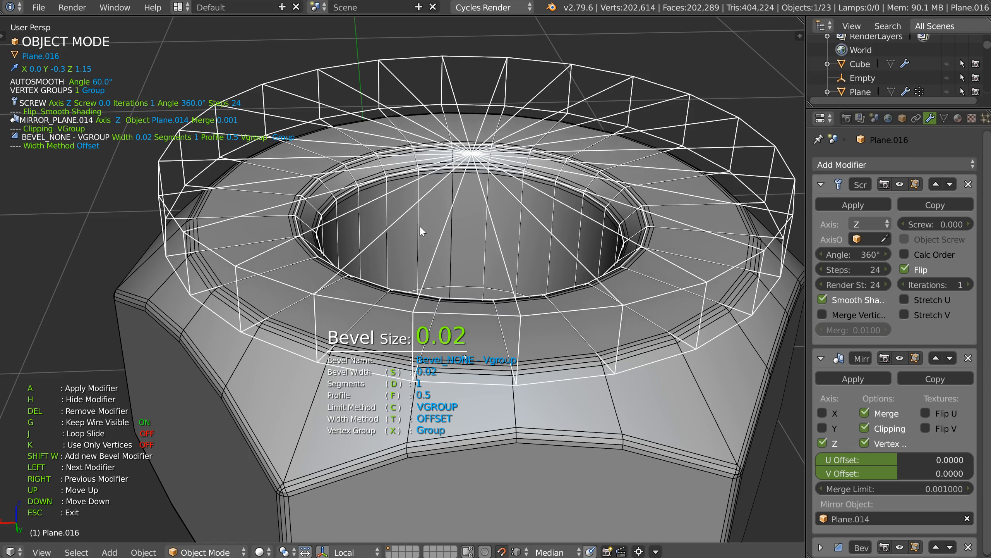
left_click(406, 232)
Step: Select both vertices of the hole profile's vertical edge and move them to resize the nut's hole
key("Tab")
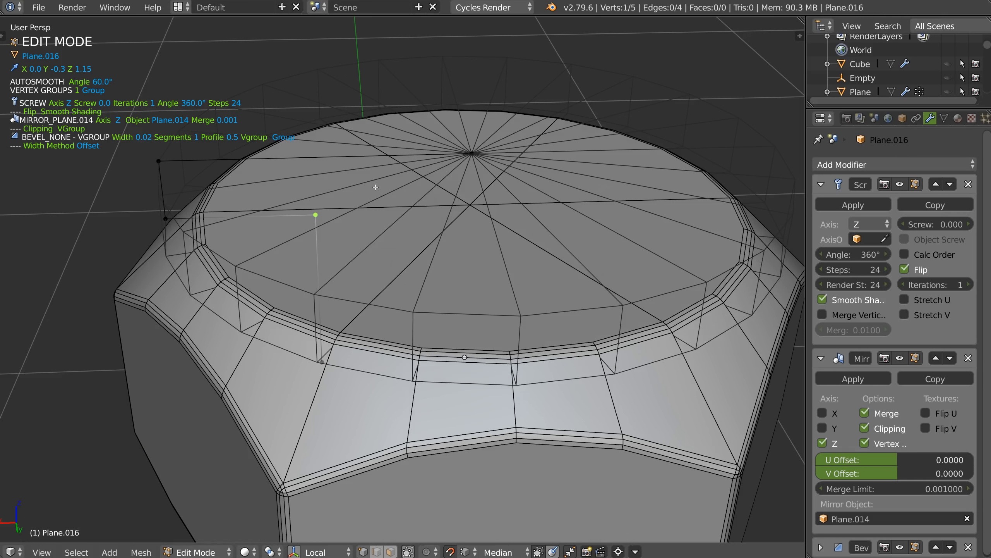
right_click(326, 369)
right_click(327, 221, "shift")
scroll(330, 222, "down", 1)
middle_click_drag(332, 222, 348, 238)
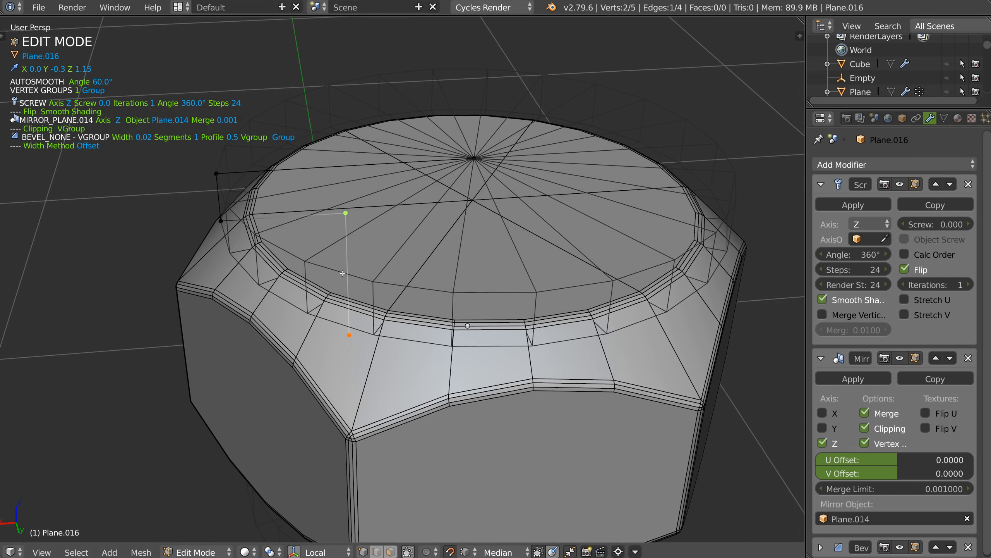
key("g")
left_click(376, 275)
key("Tab")
middle_click_drag(397, 186, 410, 225)
Step: Shift the profile's vertical edge along X away from the nut's centre to widen the hole
key("Tab")
key("g")
key("x")
left_click(339, 264)
key("Tab")
scroll(343, 247, "down", 1)
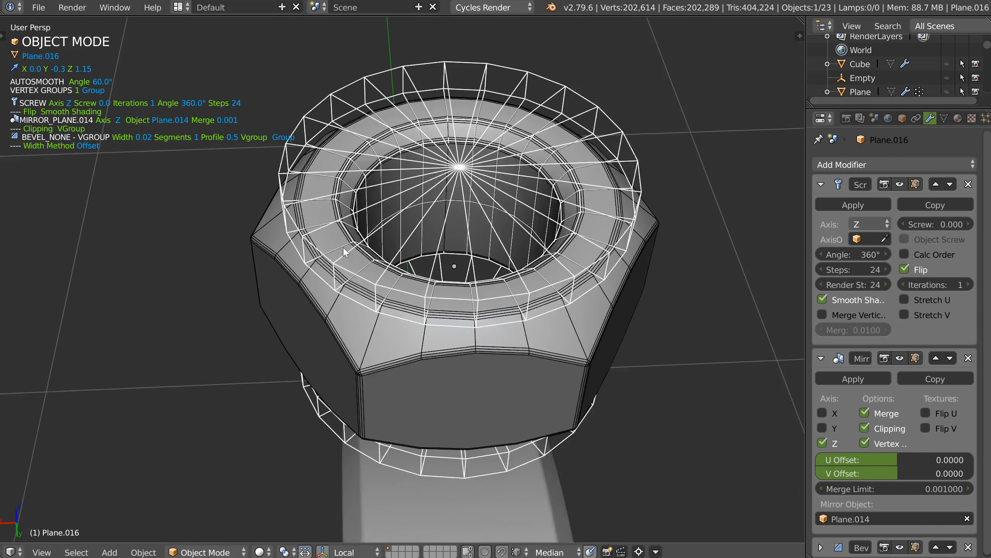
Step: Hide the hole cutter and select the finished nut
middle_click_drag(343, 247, 413, 135)
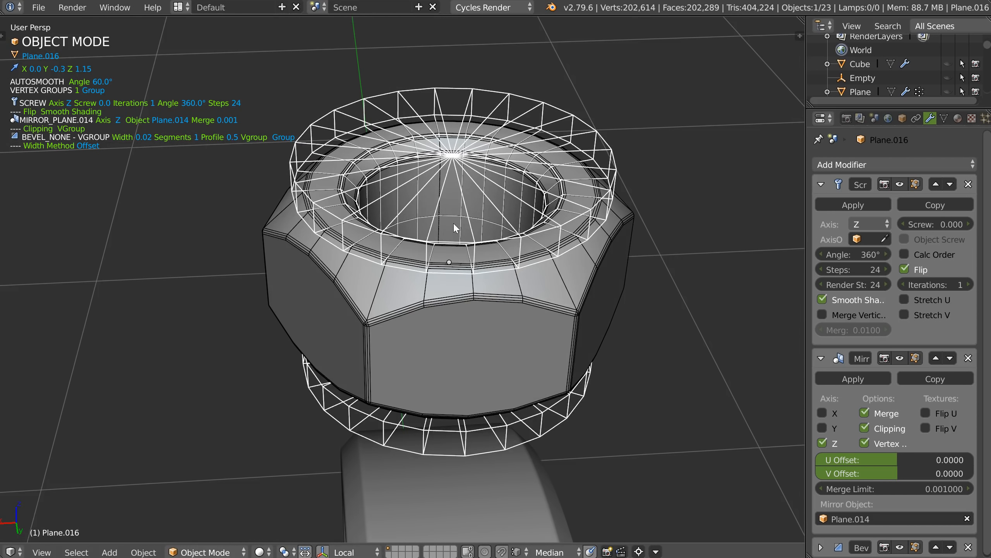
key("h")
middle_click_drag(437, 269, 412, 242)
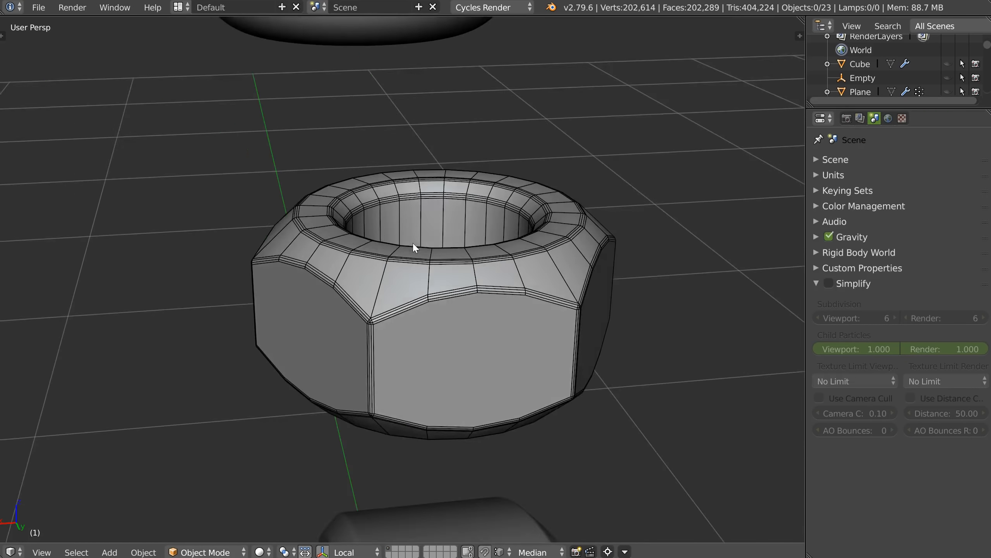
middle_click_drag(449, 290, 396, 231, "shift")
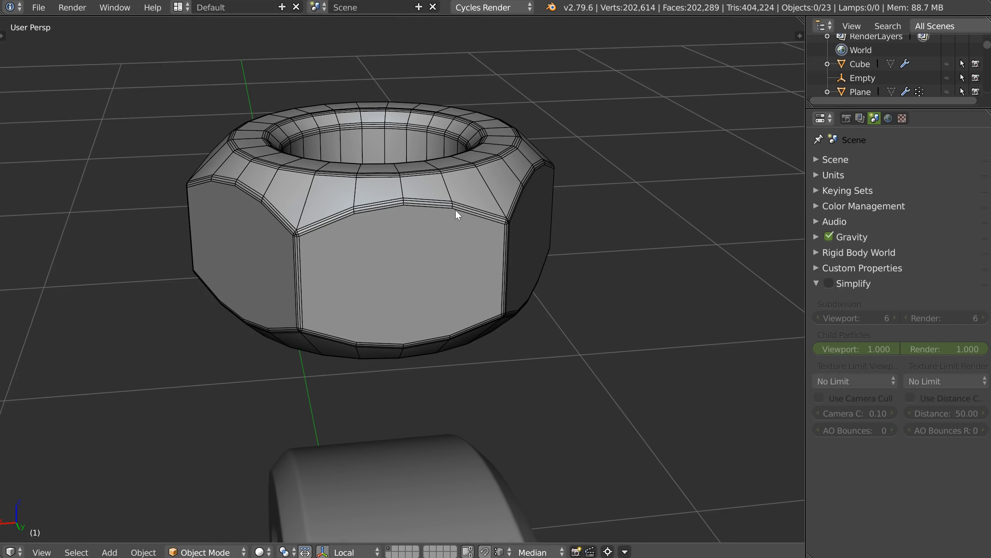
middle_click_drag(456, 210, 452, 186)
middle_click_drag(476, 224, 432, 216, "shift")
right_click(417, 241)
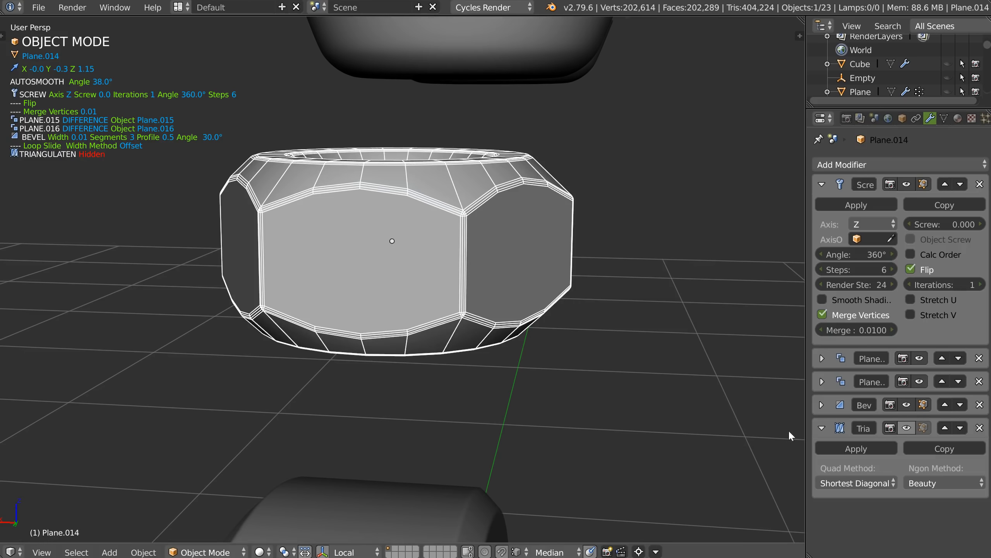
Step: Turn on the viewport display of the hex nut's Triangulate modifier
left_click(907, 428)
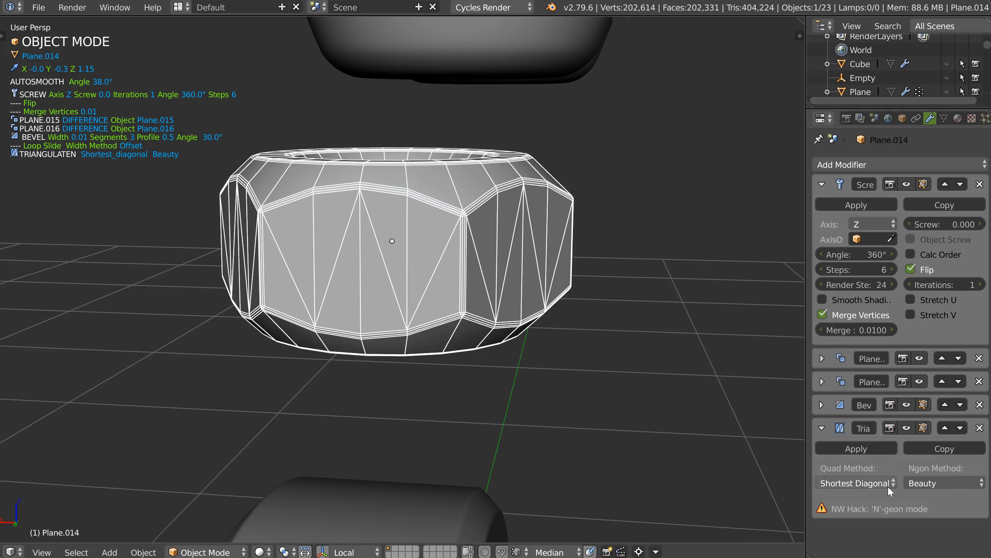
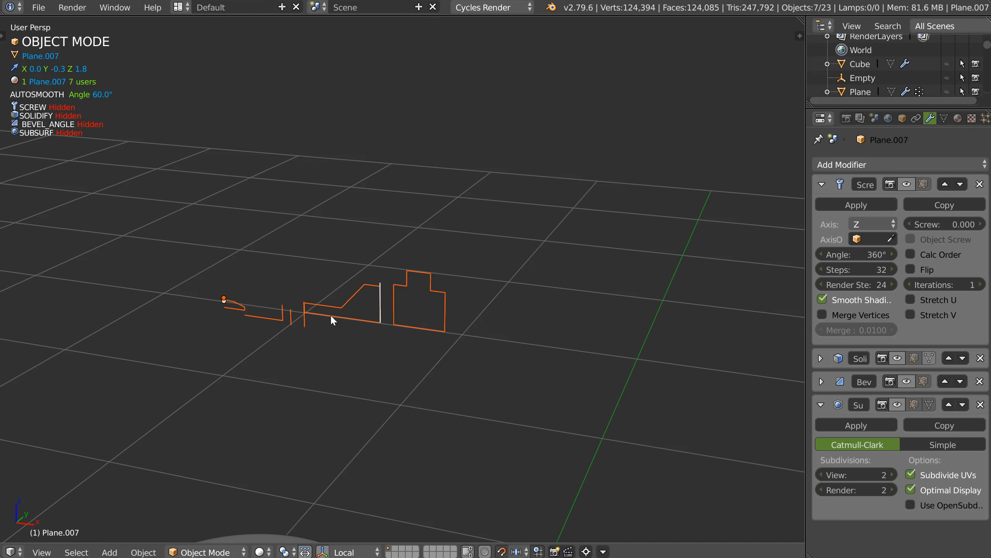
Step: Enter the orange ring's profile and raise its outer top edge about 0.15 along Z
left_click(210, 316)
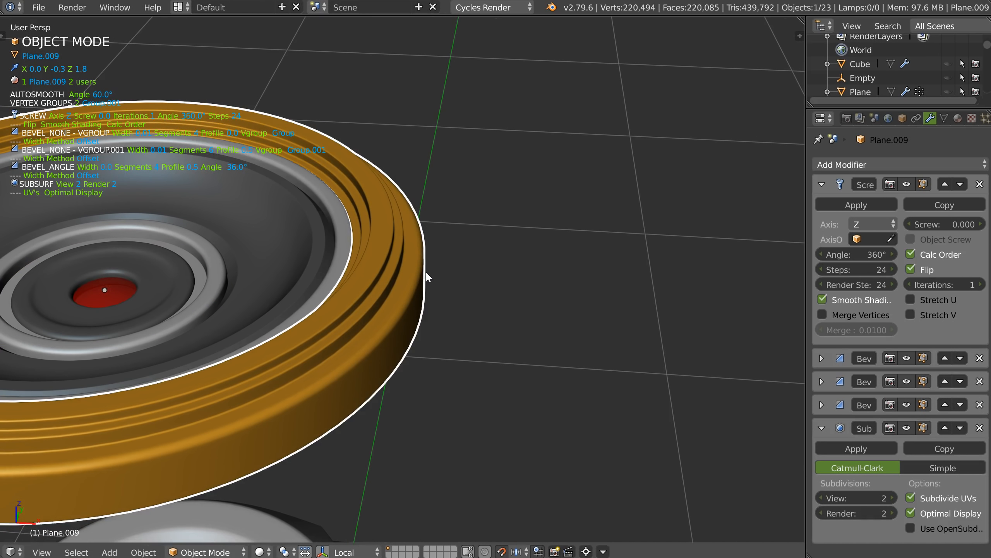
key("Tab")
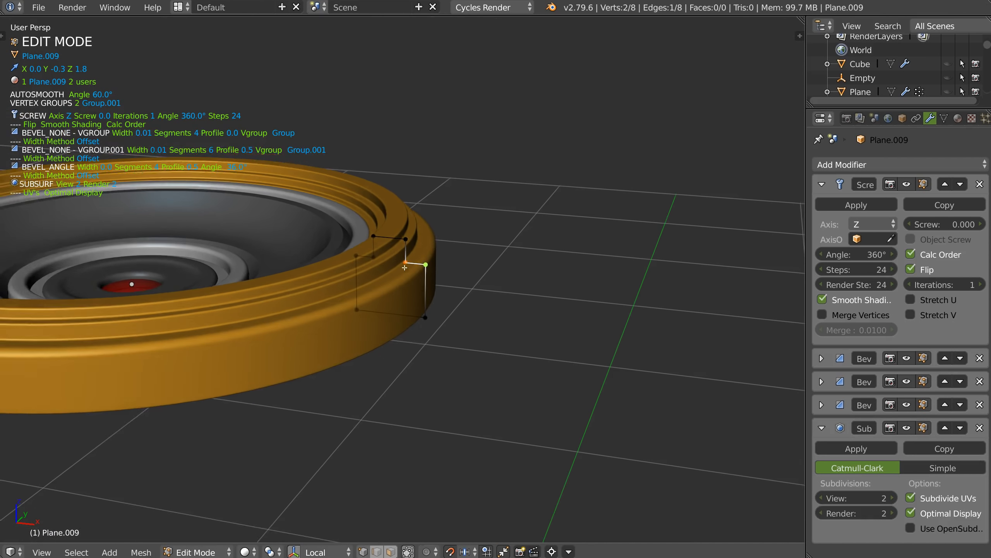
scroll(404, 267, "up", 2)
key("g")
key("z")
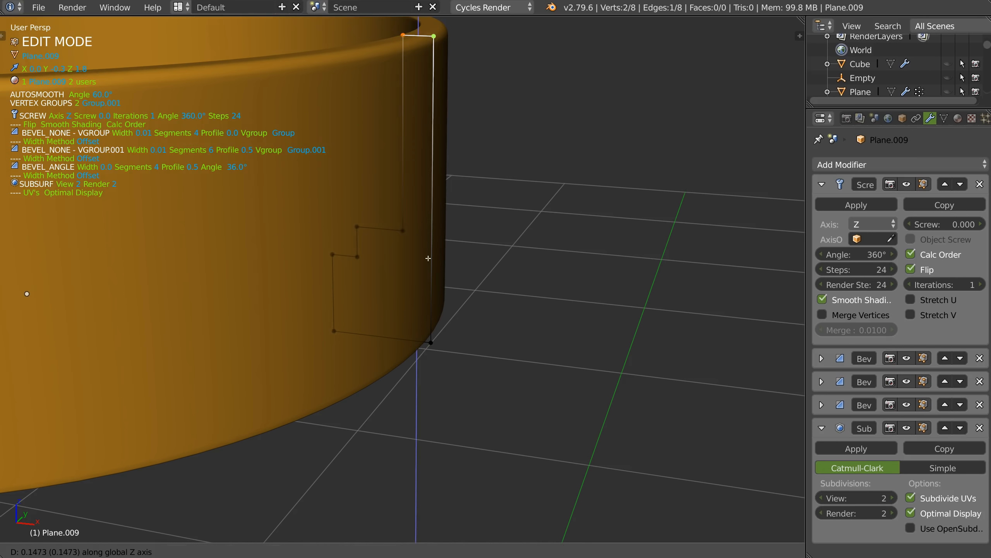
left_click(429, 248)
Step: Lower the ring profile's outer top edge by about 0.095 along Z
key("ctrl+shift+Tab")
left_click(394, 227)
scroll(436, 223, "down", 3)
middle_click_drag(437, 223, 421, 161)
key("g")
key("z")
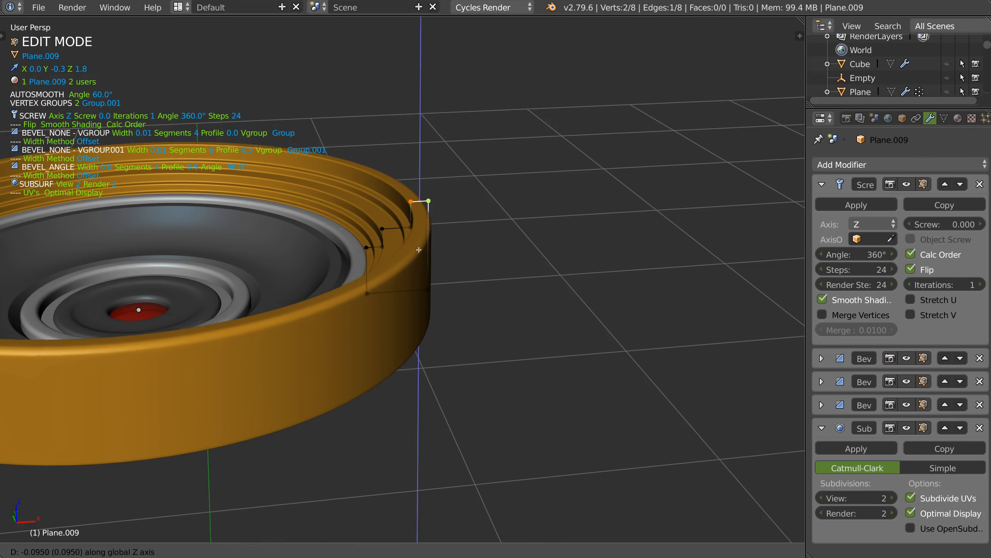
left_click(417, 251)
Step: Select the vertical inner edge of the ring profile's raised lip, shift it along X and leave profile editing
scroll(412, 256, "up", 4)
right_click(406, 264)
key("g")
key("x")
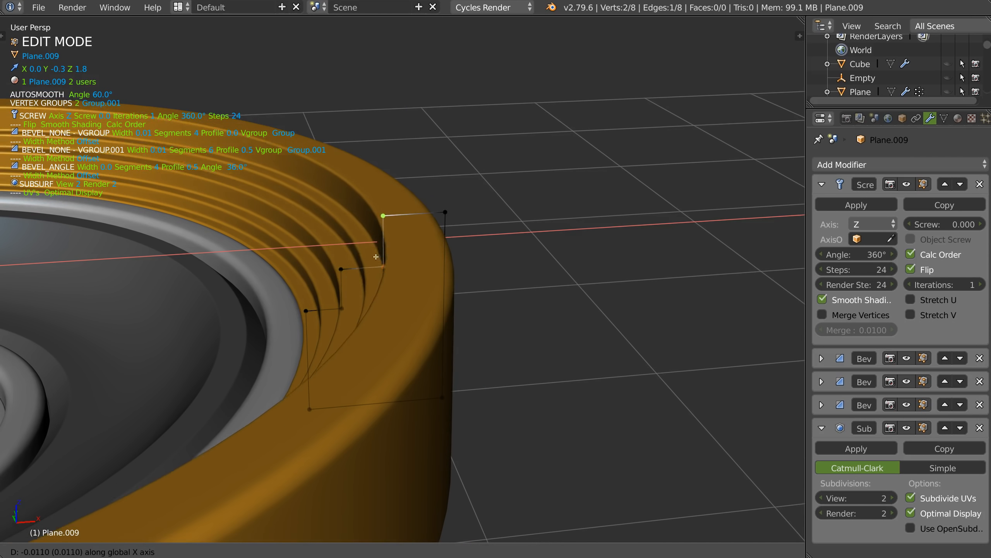
left_click(387, 259)
middle_click_drag(387, 259, 382, 285)
key("Tab")
Step: Set the ring's Group.001 vertex-group bevel to 1 segment with a width of 0.01 using the Speedflow bevel tool
key("alt+q")
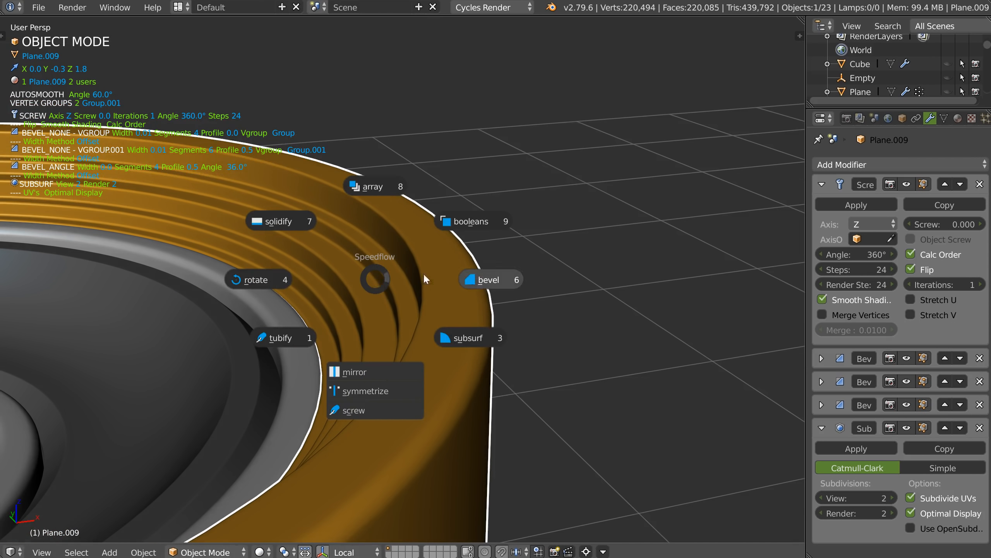
left_click(473, 279)
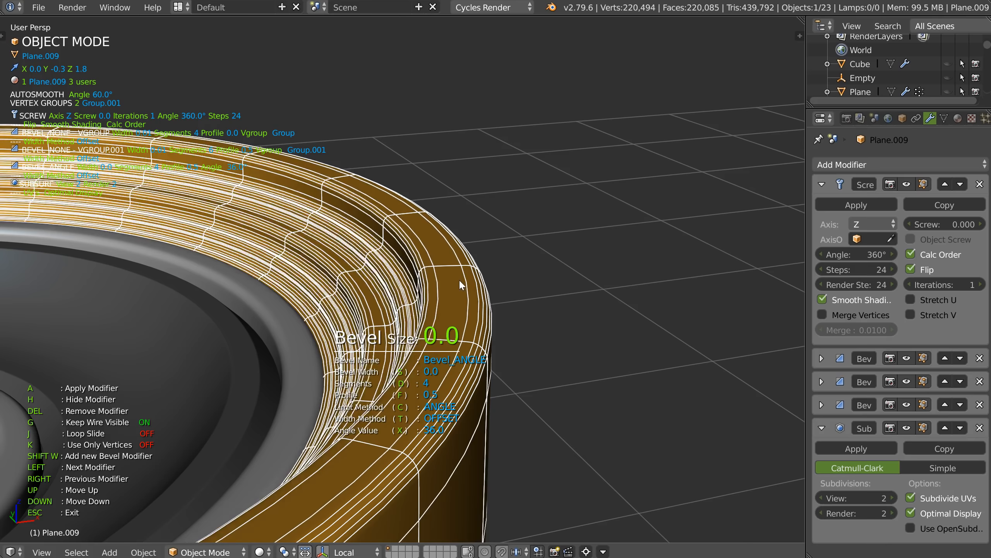
key("space")
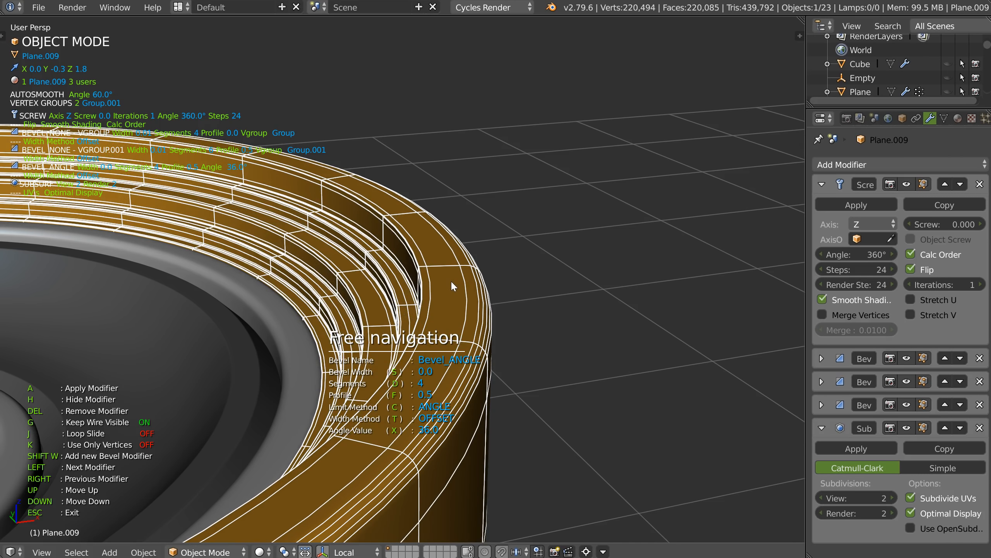
key("Right")
key("s")
key("space")
middle_click_drag(475, 281, 462, 287)
key("d")
key("space")
middle_click_drag(403, 287, 446, 298)
Step: Set the ring's Group vertex-group bevel to a width of 0.01 and a profile of 0.33
key("s")
key("space")
key("f")
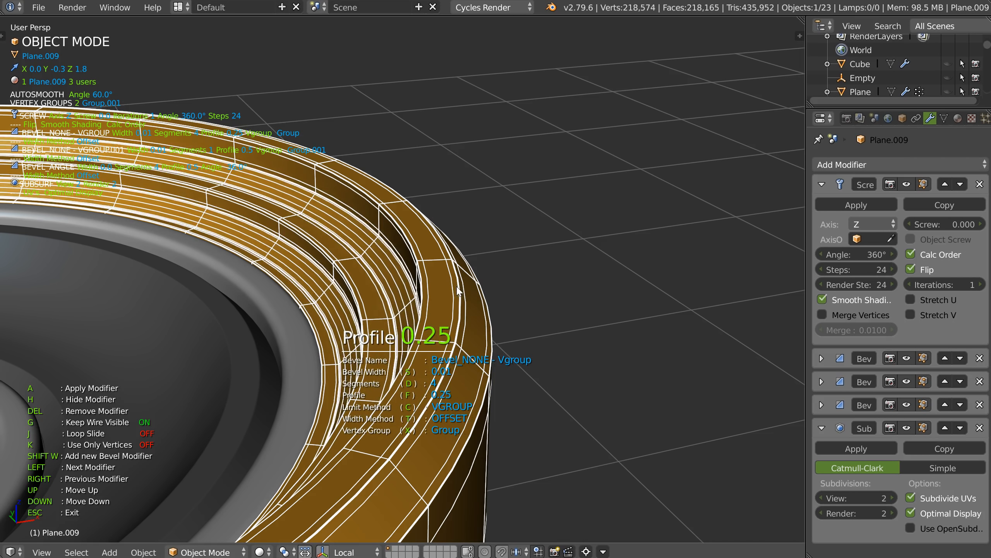
key("space")
key("Escape")
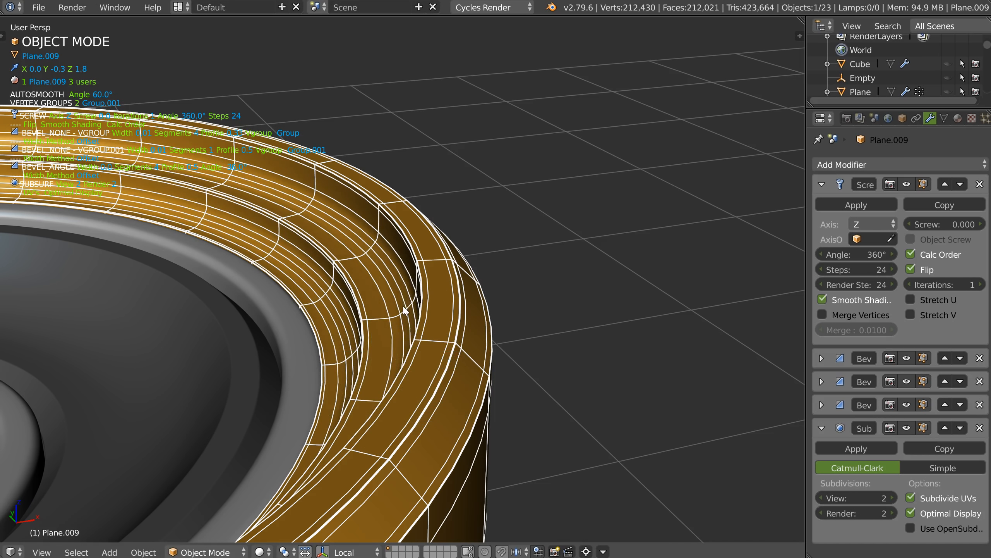
Step: Toggle the ring's bevel modifier visibility off and on to compare the rim with and without it
key("Tab")
mouse_move(399, 276)
middle_mouse_down()
mouse_move(423, 190)
mouse_move(403, 293)
middle_mouse_up()
key("Tab")
key("space")
left_click(509, 258)
key("h")
key("h")
key("h")
key("h")
key("h")
left_click(509, 256)
key("Escape")
key("shift+z")
left_click(484, 327)
Step: In front view, create a single-vertex object and place the vertex just below the 3D cursor on the centre axis
mouse_move(431, 283)
middle_mouse_down()
mouse_move(407, 267)
mouse_move(404, 226)
mouse_move(403, 260)
mouse_move(357, 216)
mouse_move(386, 254)
mouse_move(331, 289)
middle_mouse_up()
scroll(404, 228, "down", 3)
scroll(331, 289, "down", 3)
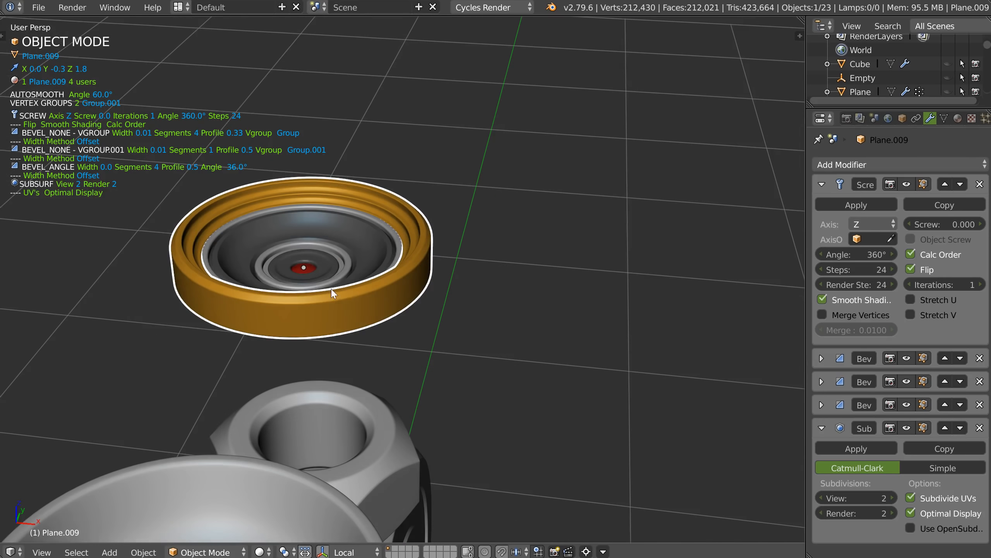
key("KP_1")
scroll(361, 204, "down", 3)
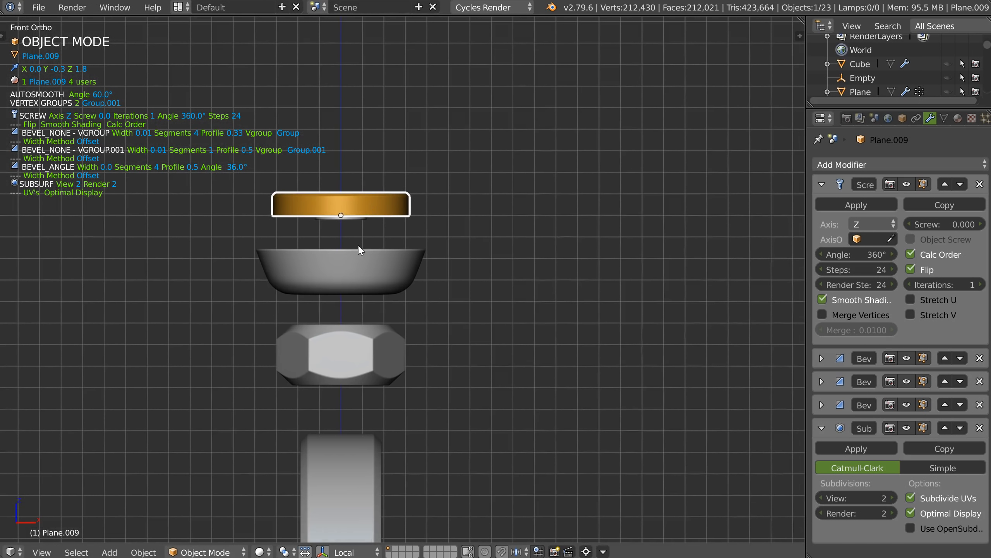
key("Home")
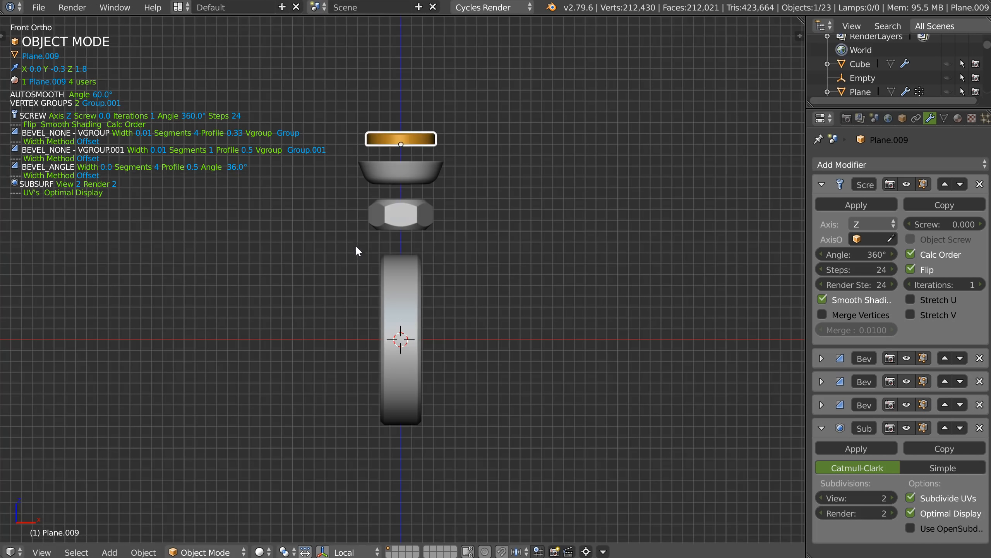
scroll(408, 349, "up", 6)
middle_click_drag(415, 278, 388, 248, "shift")
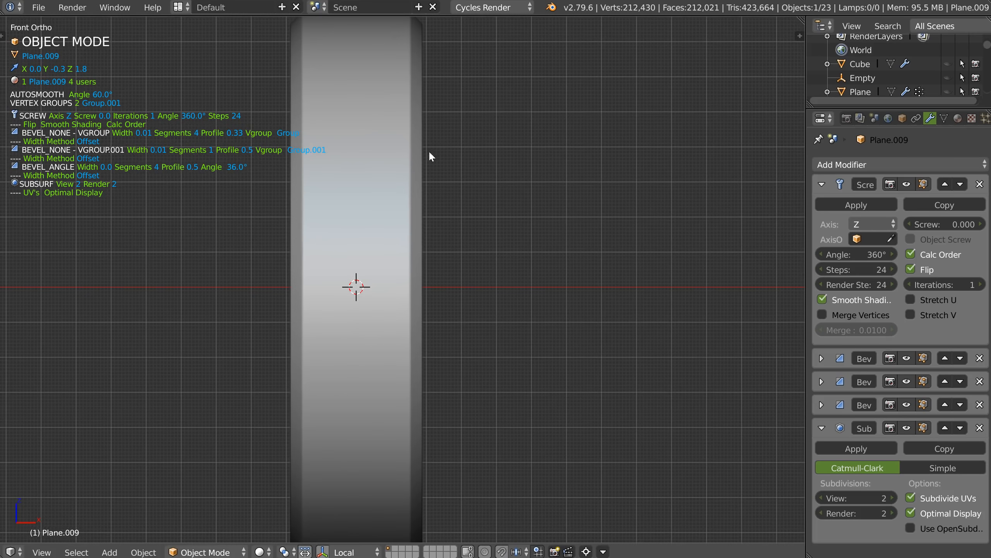
right_click(497, 316)
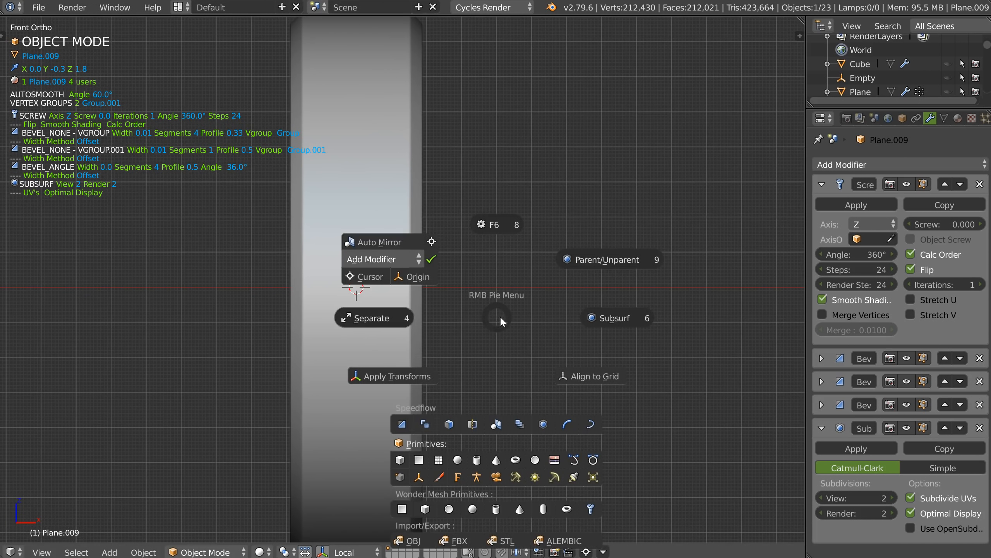
left_click(401, 476)
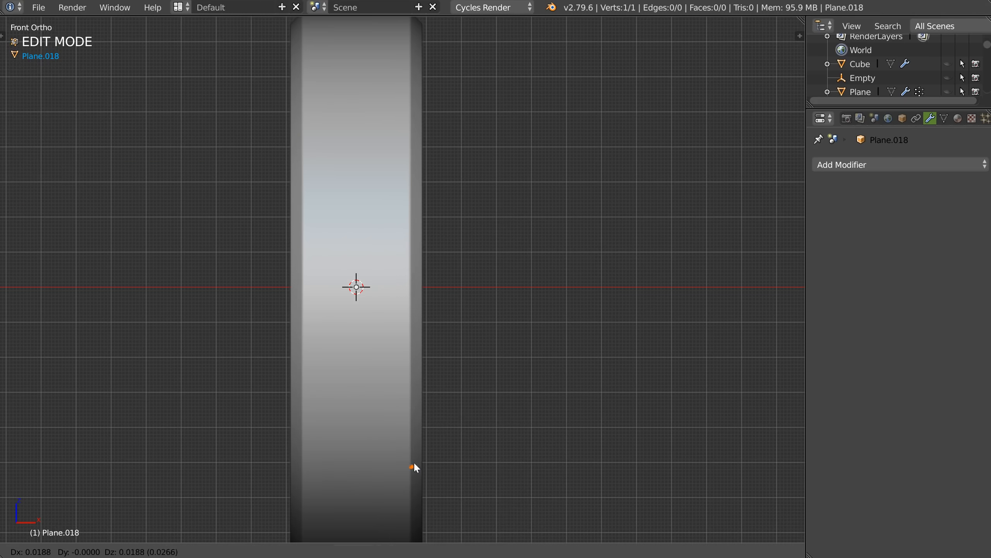
left_click(356, 324)
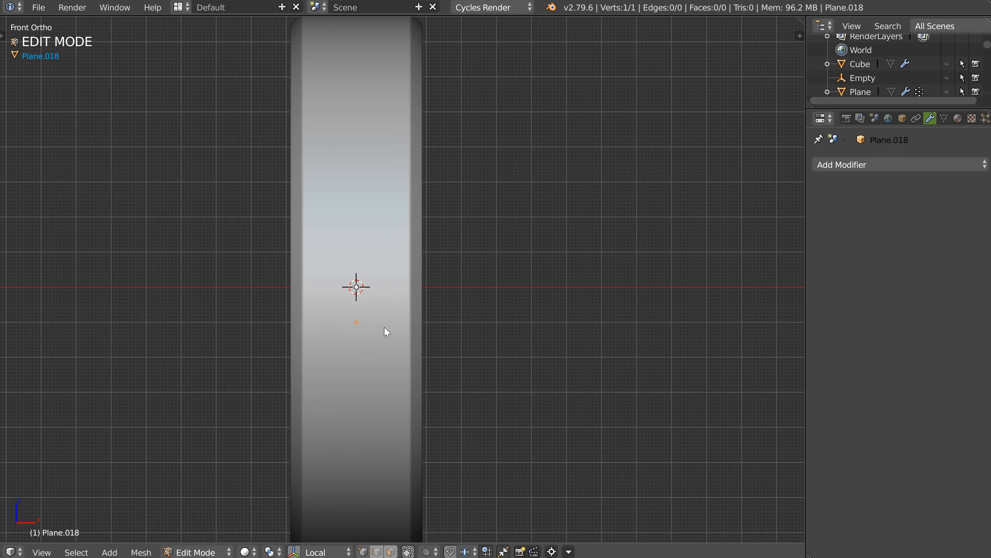
Step: Extrude the vertex outward along X, then upward along Z to form the base and shank of the profile
scroll(384, 324, "up", 3)
key("e")
key("x")
left_click(487, 343)
key("e")
key("z")
left_click(495, 202)
Step: Extrude the profile's end diagonally up and outward, then straight up along Z to form the head's side
key("e")
left_click(540, 105)
key("e")
key("z")
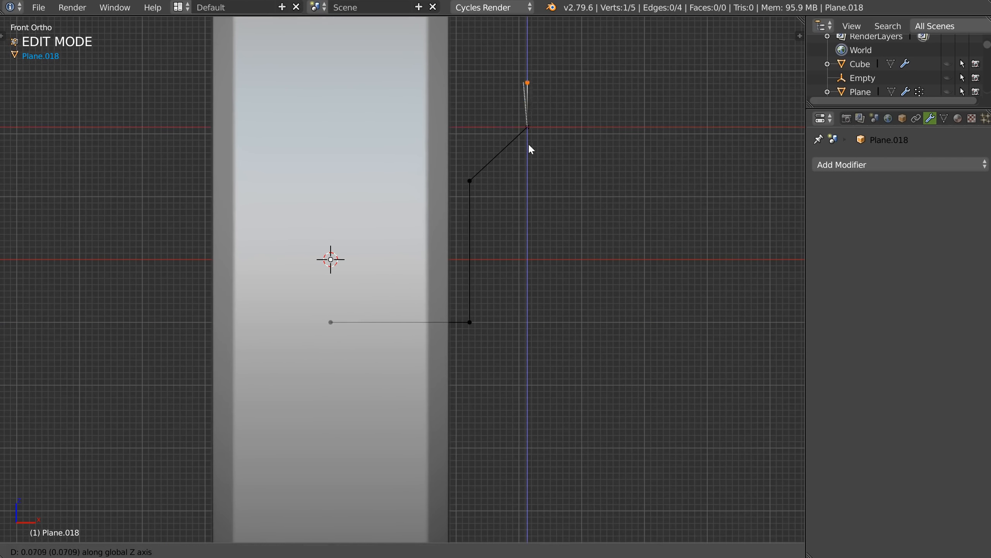
left_click(528, 78)
Step: Isolate the new profile in local view, select all its vertices and align them with the object's origin
middle_click_drag(474, 106, 309, 368, "shift")
key("Tab")
key("KP_Divide")
key("Tab")
key("a")
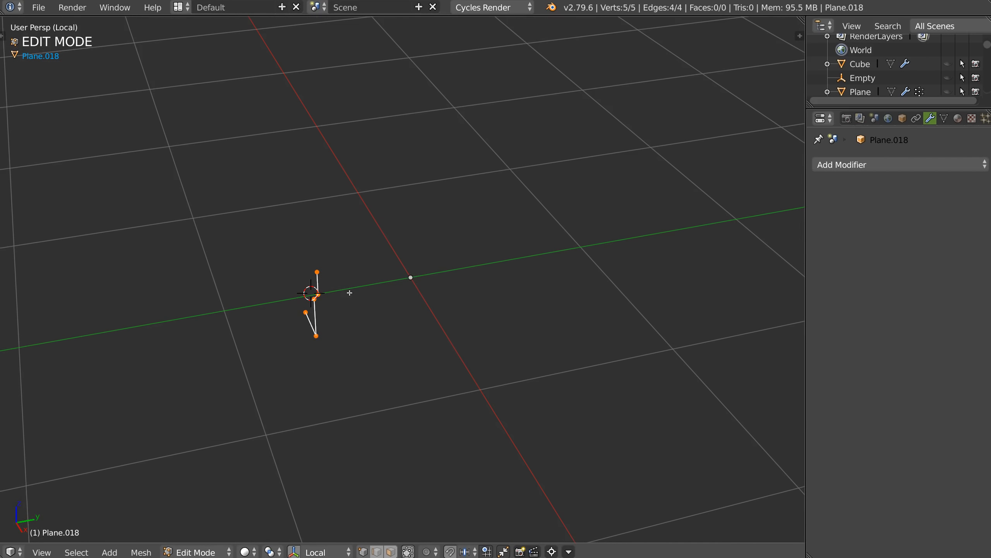
right_click(381, 306)
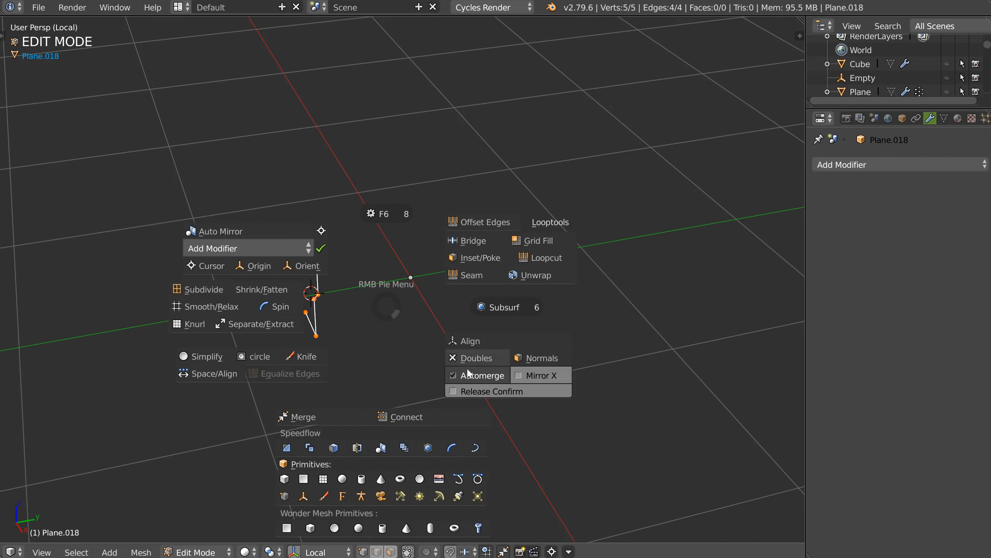
left_click(490, 339)
middle_click_drag(460, 319, 471, 341)
Step: Extrude the profile's top vertex about 0.31 along X back to the centre axis
key("KP_1")
middle_click_drag(407, 261, 430, 227, "ctrl")
left_click(490, 194)
middle_click_drag(486, 215, 428, 169, "ctrl")
key("e")
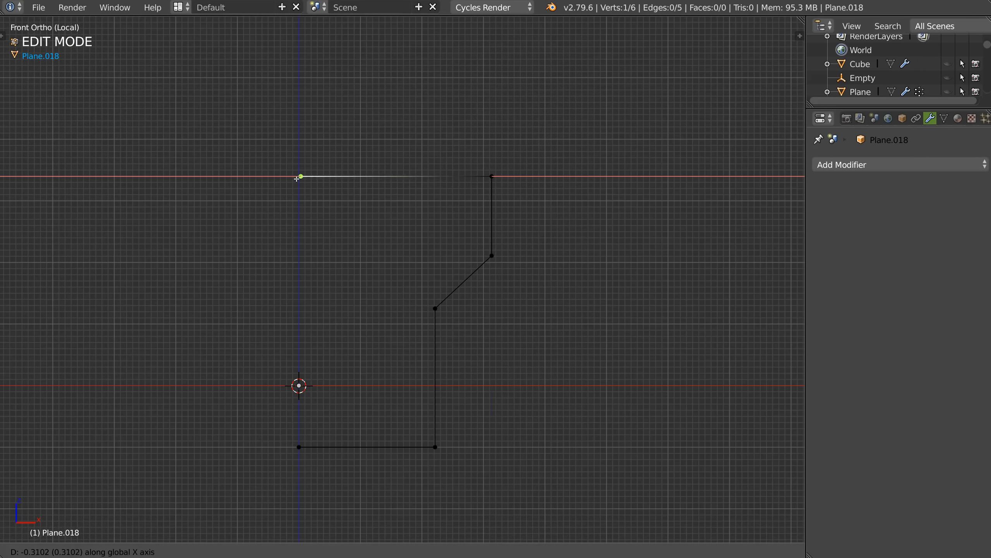
left_click(297, 179)
Step: Add a Speedflow Screw modifier around Z with 24 steps to the profile and flip its faces
middle_click_drag(417, 251, 376, 290)
key("space")
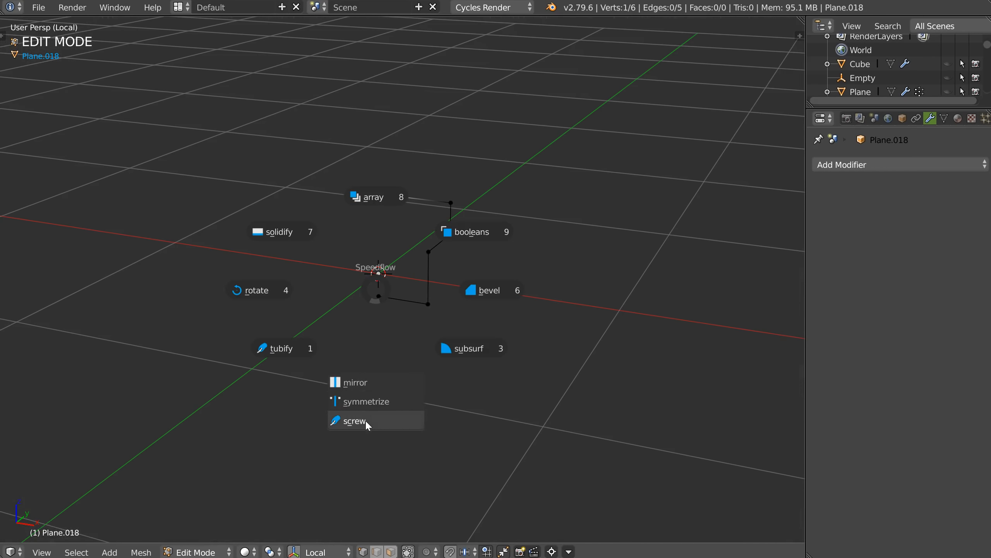
left_click(365, 420)
left_click(358, 291)
middle_click_drag(358, 291, 359, 244)
key("r")
key("Tab")
key("Tab")
middle_click_drag(392, 202, 386, 234)
key("Tab")
Step: Reopen the Screw modifier settings and turn off smooth shading
key("shift+space")
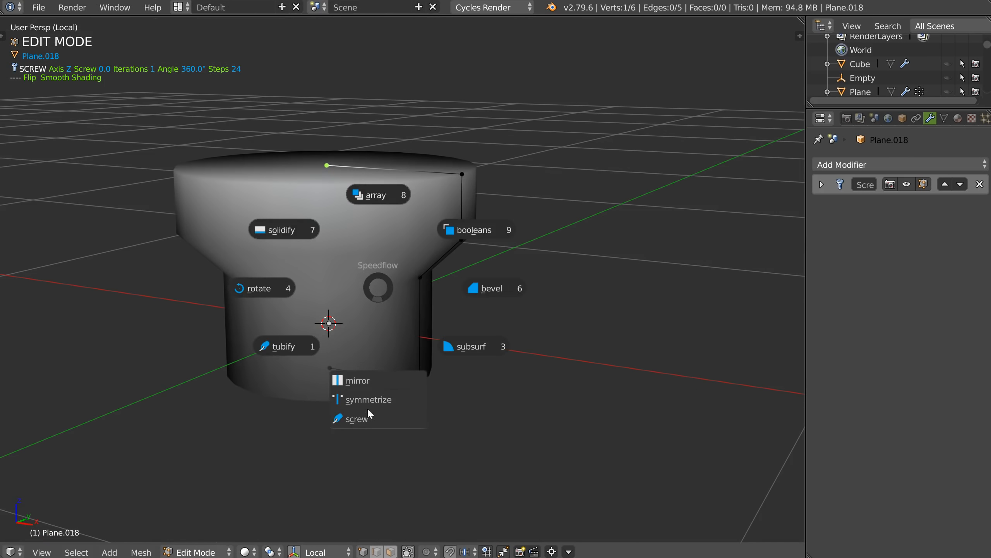
left_click(366, 420)
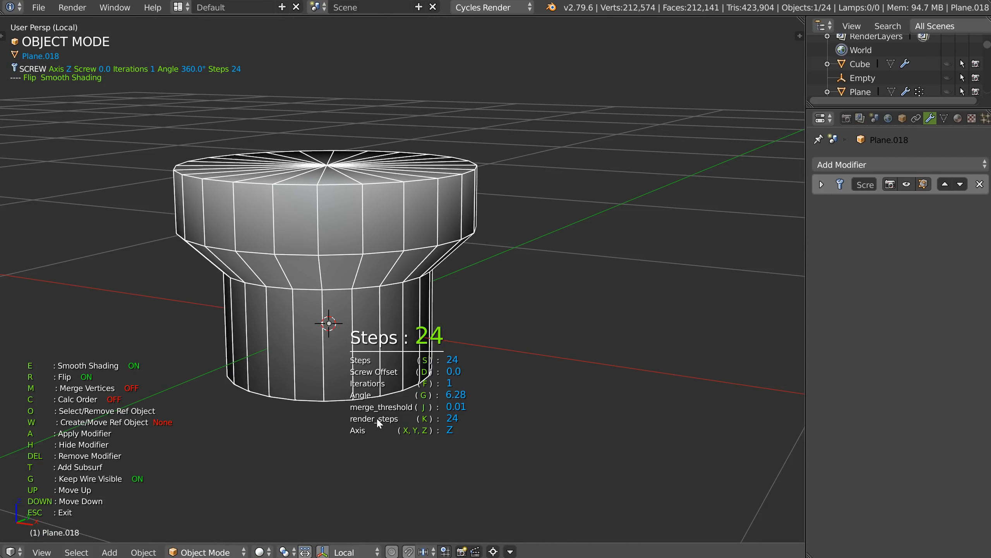
left_click(377, 418)
key("e")
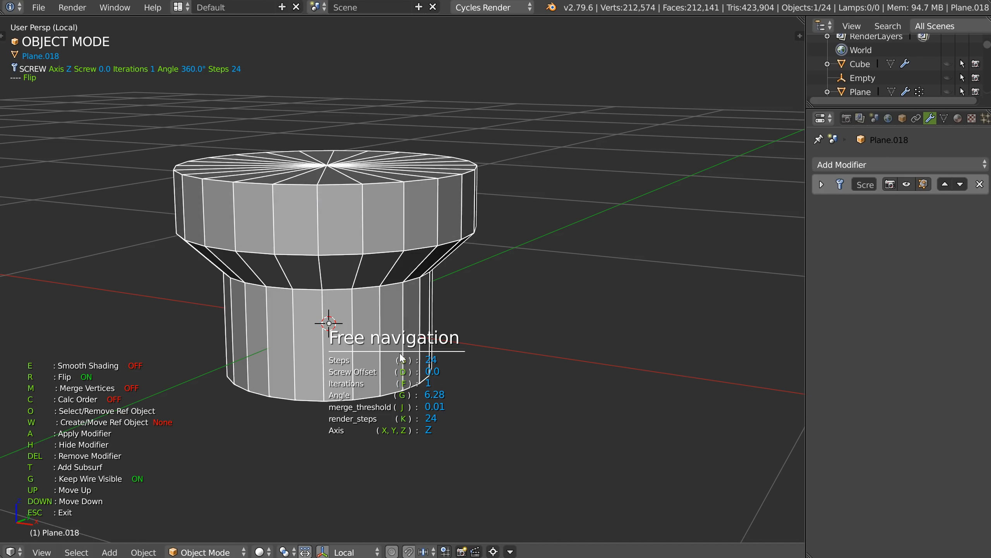
middle_click_drag(401, 354, 370, 273)
middle_click_drag(265, 333, 382, 243)
Step: Bevel the profile's top outer vertex with a vertex-group bevel of 1 segment and width 0.05
key("Tab")
middle_click_drag(444, 217, 442, 174, "shift")
right_click(442, 172)
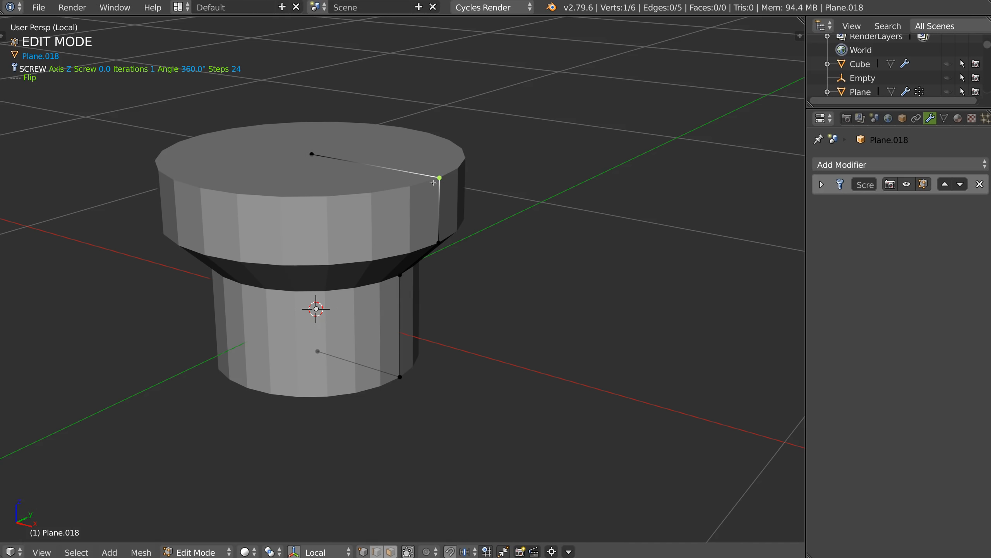
mouse_move(422, 211)
middle_mouse_down()
mouse_move(429, 188)
mouse_move(407, 199)
middle_mouse_up()
key("space")
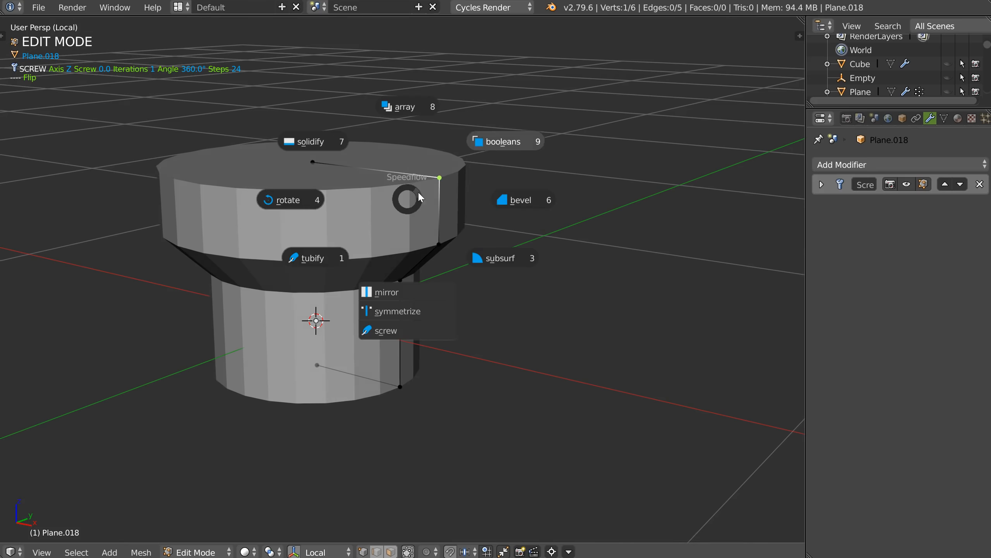
left_click(513, 200)
key("d")
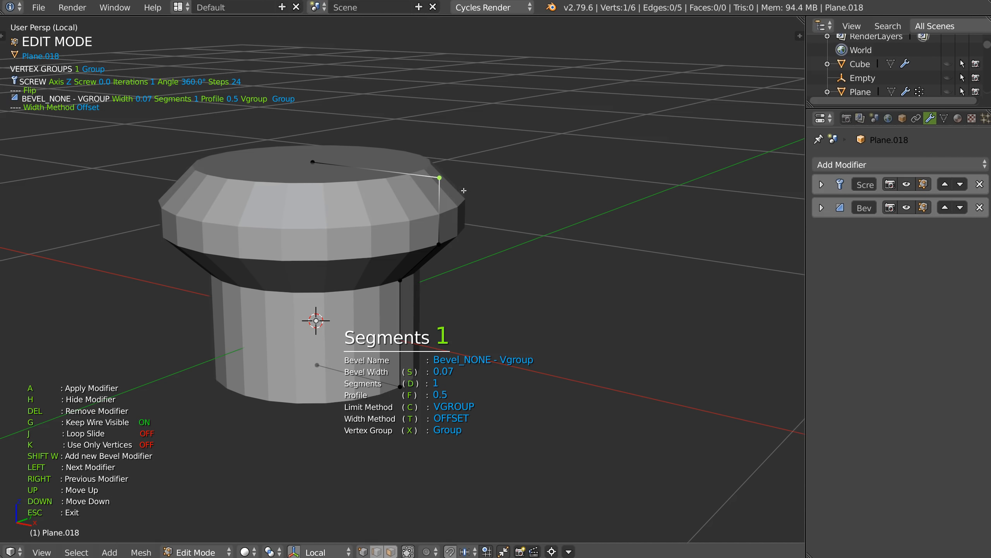
key("s")
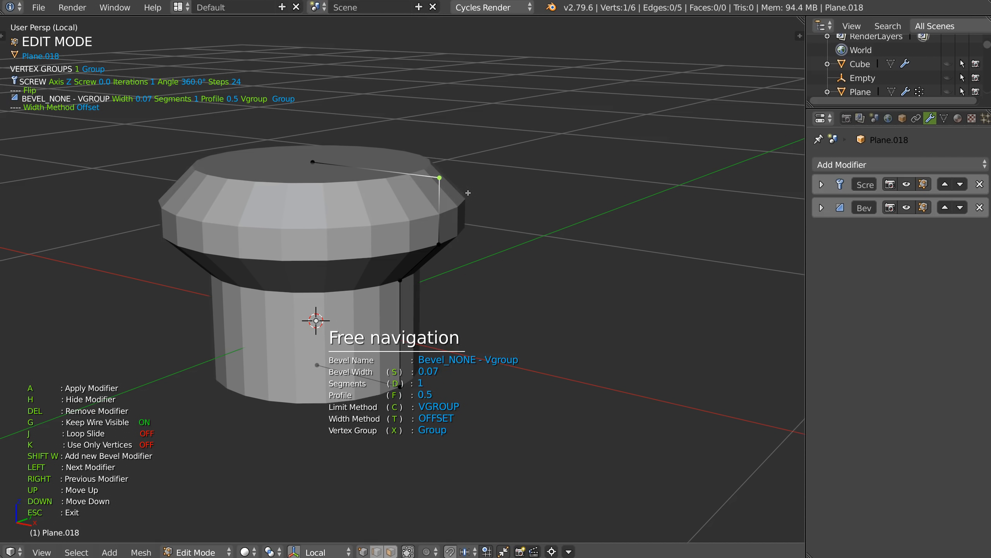
left_click(461, 195)
middle_click_drag(461, 195, 464, 179)
key("Escape")
key("Tab")
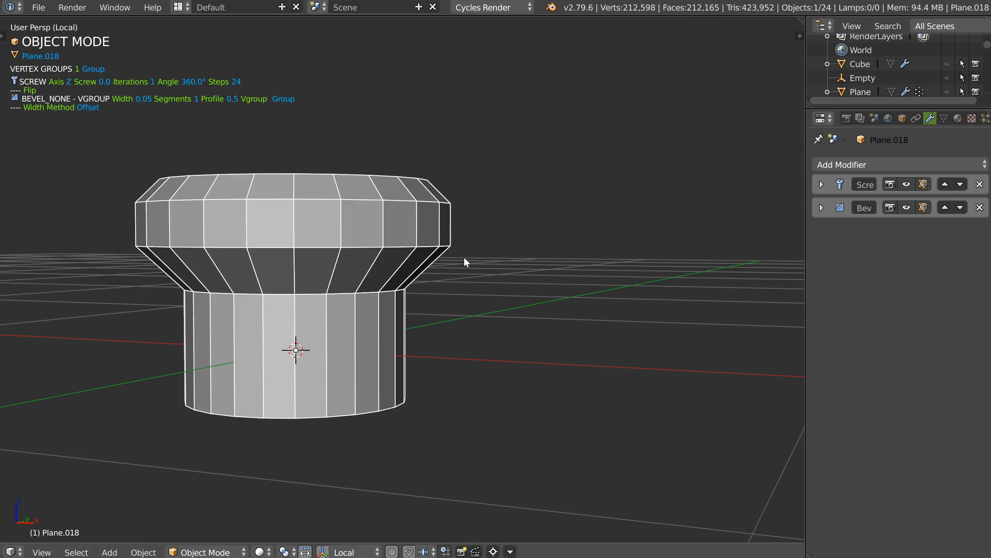
Step: Bevel the vertex where the shank meets the sloped head with a vertex-group bevel of 4 segments and width 0.08
middle_click_drag(434, 275, 396, 299)
key("Tab")
right_click(396, 311)
key("space")
left_click(508, 303)
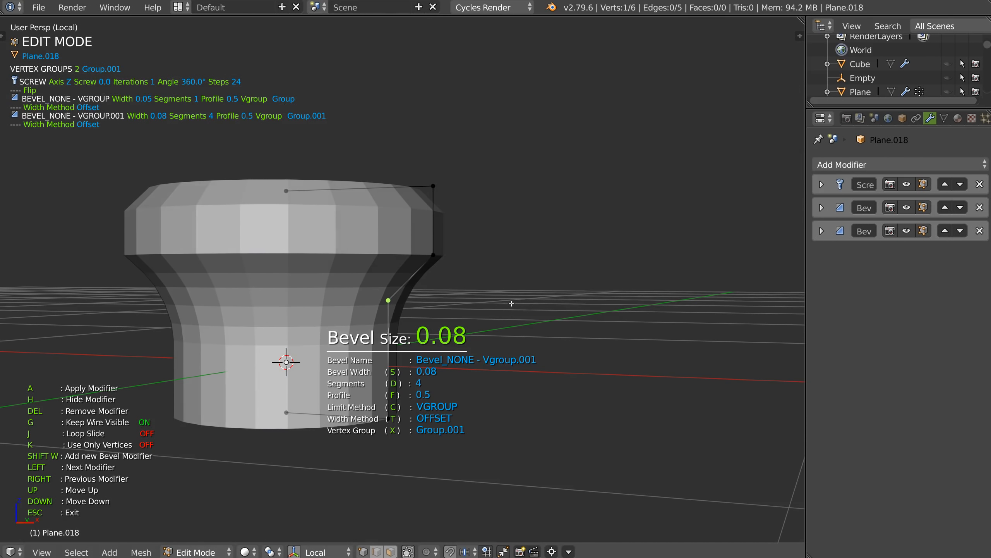
left_click(510, 306)
middle_click_drag(511, 306, 483, 257)
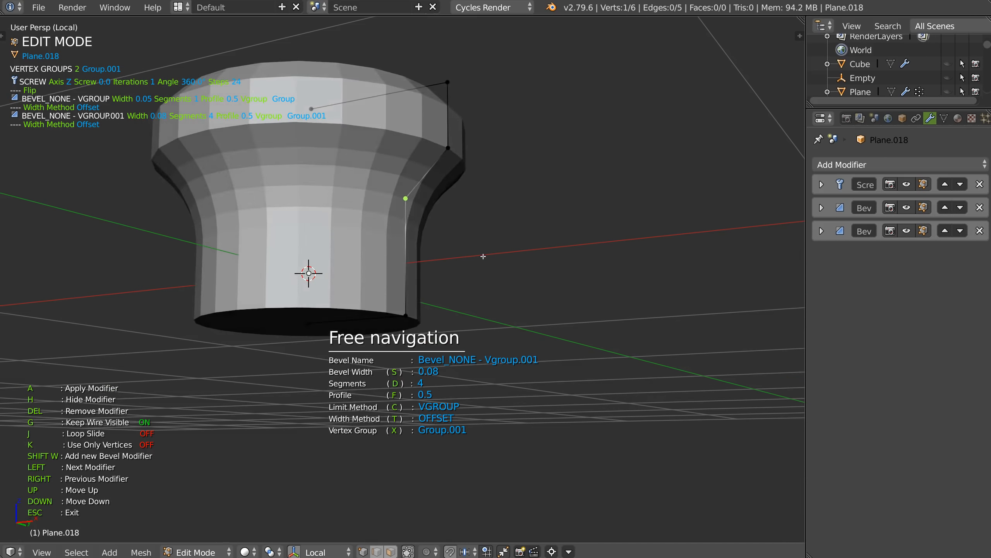
key("Escape")
key("Tab")
Step: Assign the profile's bottom outer vertex to the vertex group named Group so the existing chamfer bevel affects it
key("Tab")
middle_click_drag(432, 311, 419, 249)
key("space")
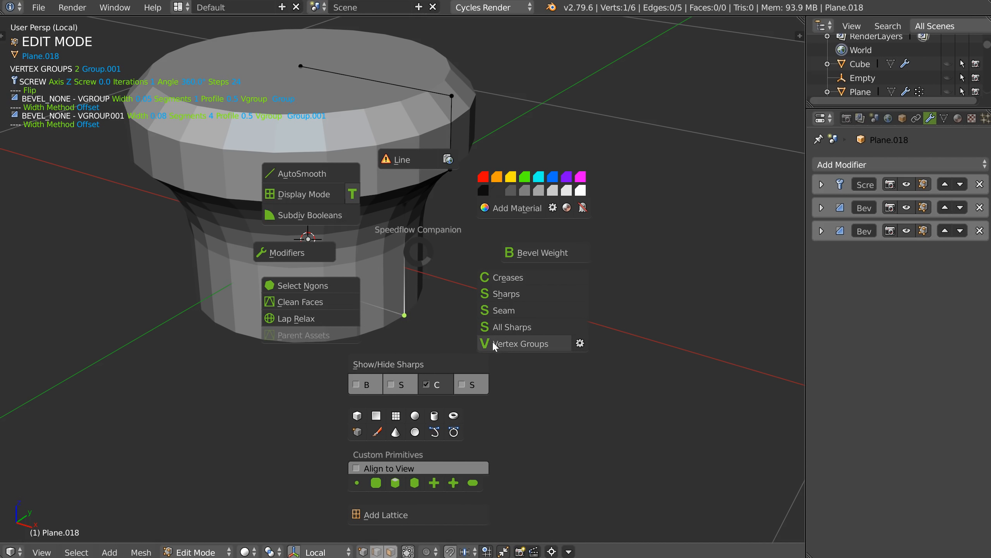
left_click(514, 342)
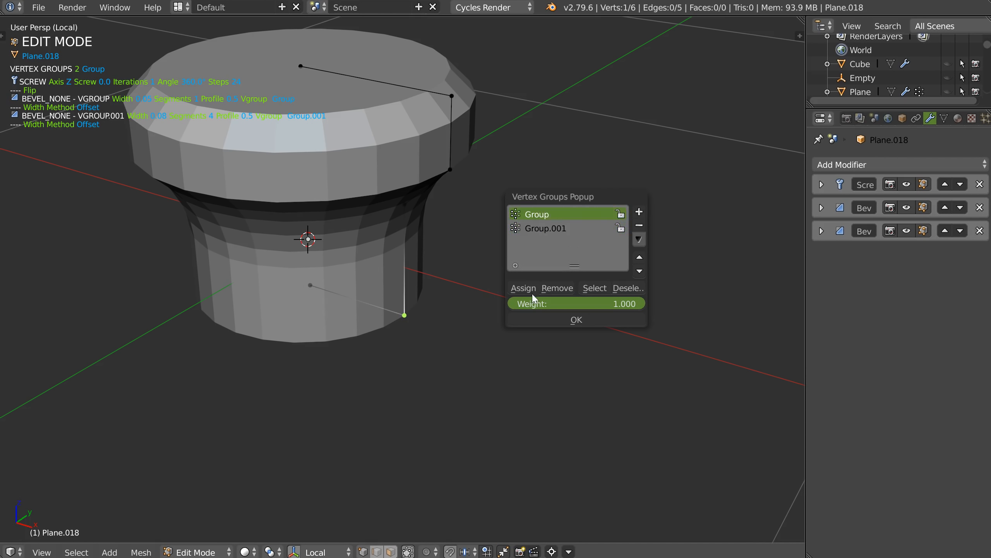
left_click(524, 288)
middle_click_drag(402, 129, 367, 230)
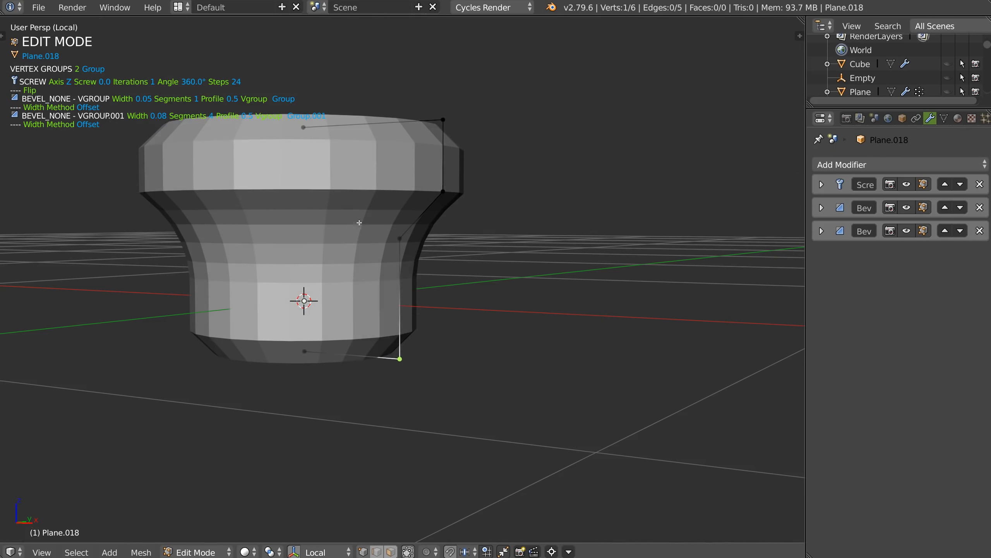
Step: Set the width of the bevel that uses the vertex group Group to 0.04
key("Tab")
key("space")
left_click(470, 261)
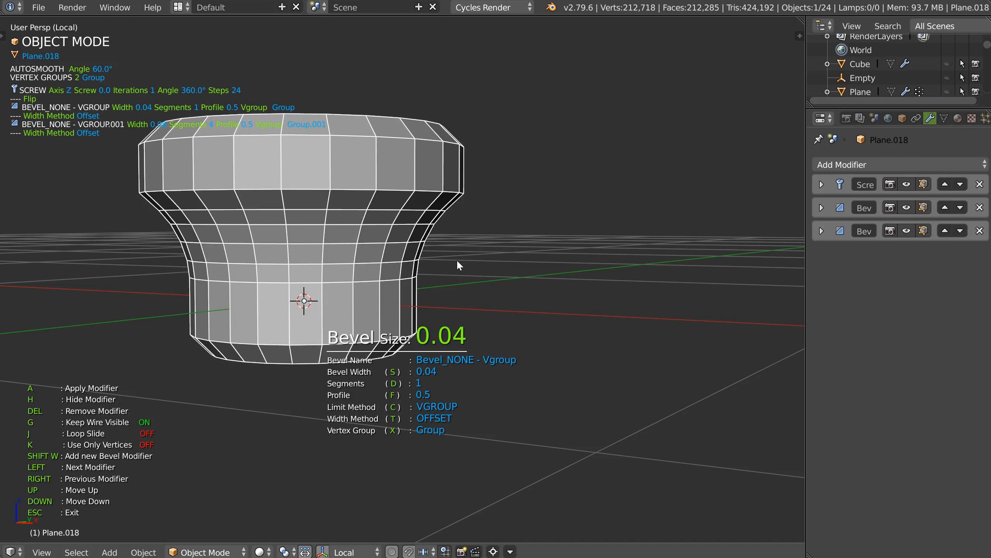
left_click(461, 260)
middle_click_drag(460, 258, 448, 252)
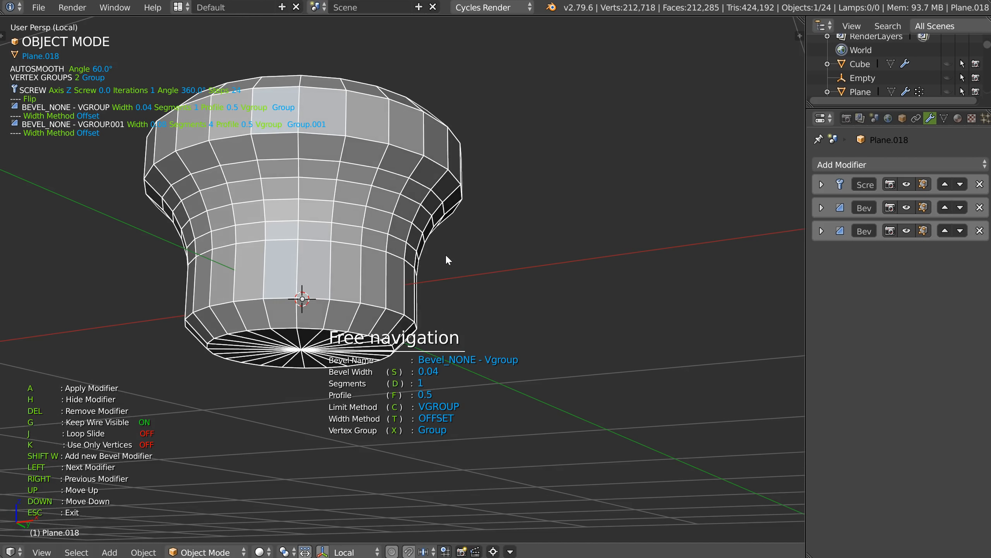
Step: Add another bevel to the part, angle-limited at 36 degrees, with width 0.01 and 4 segments
key("shift+w")
left_click(446, 256)
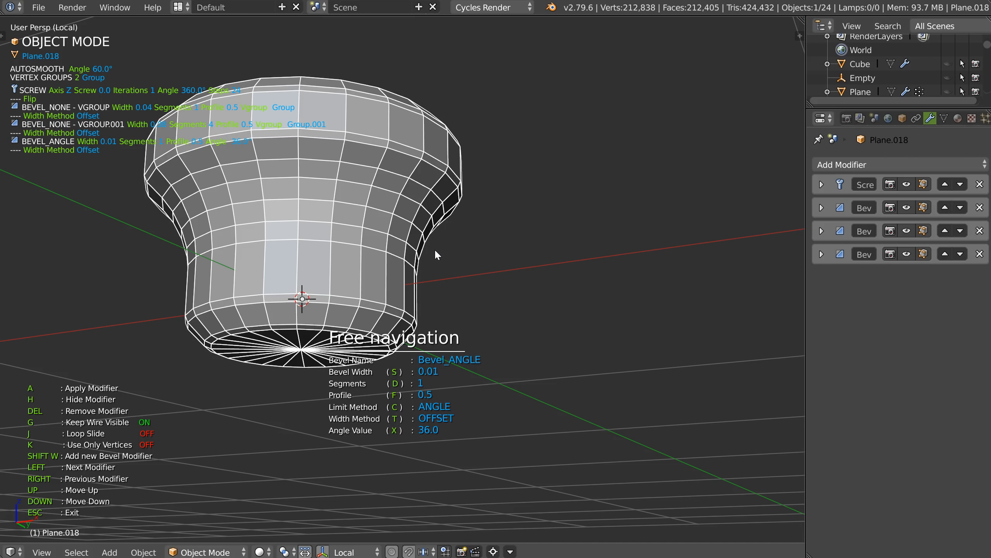
key("d")
left_click(486, 253)
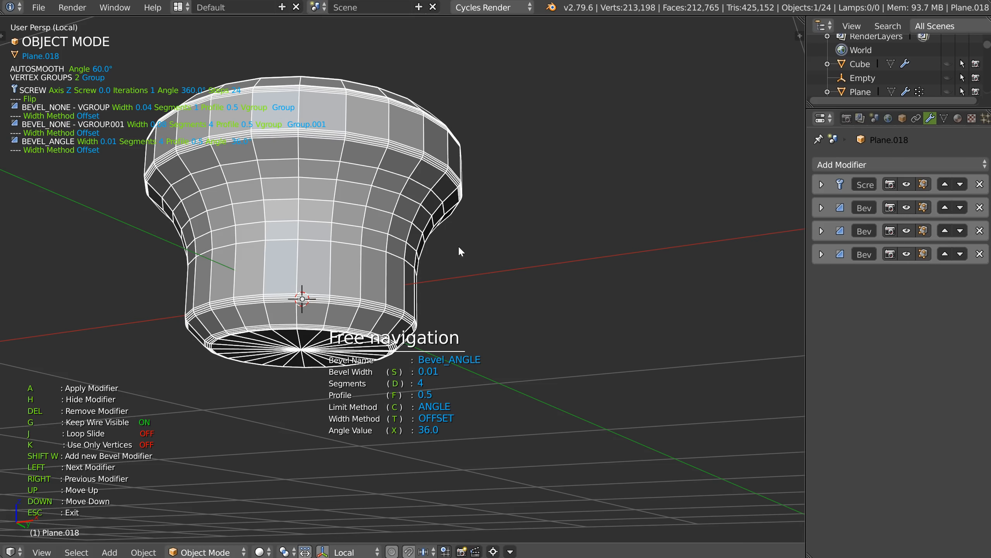
key("Escape")
Step: Add a level 2 subdivision surface to the part and hide its wire overlay
middle_click_drag(459, 245, 420, 193)
key("ctrl+2")
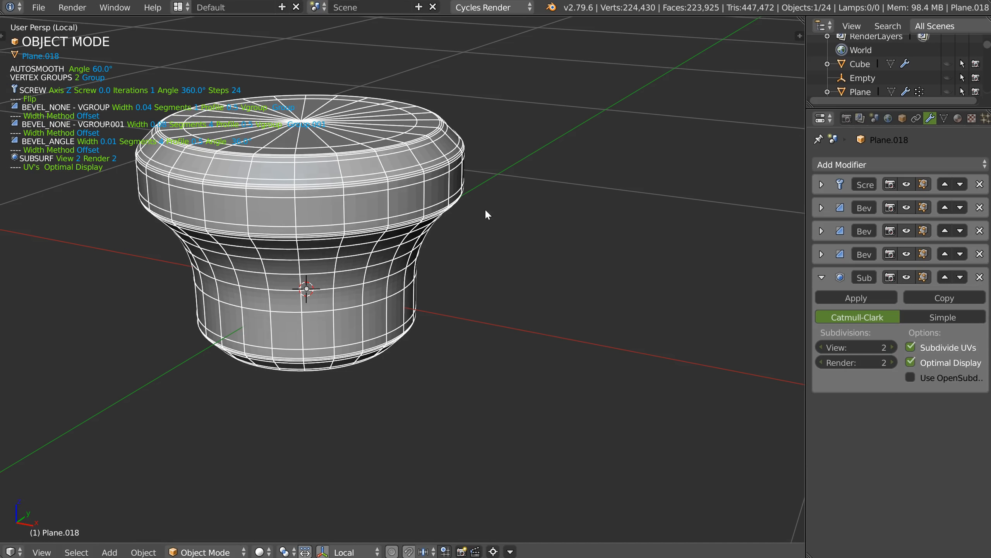
key("z")
left_click(534, 219)
mouse_move(390, 242)
middle_mouse_down()
mouse_move(412, 206)
mouse_move(411, 215)
middle_mouse_up()
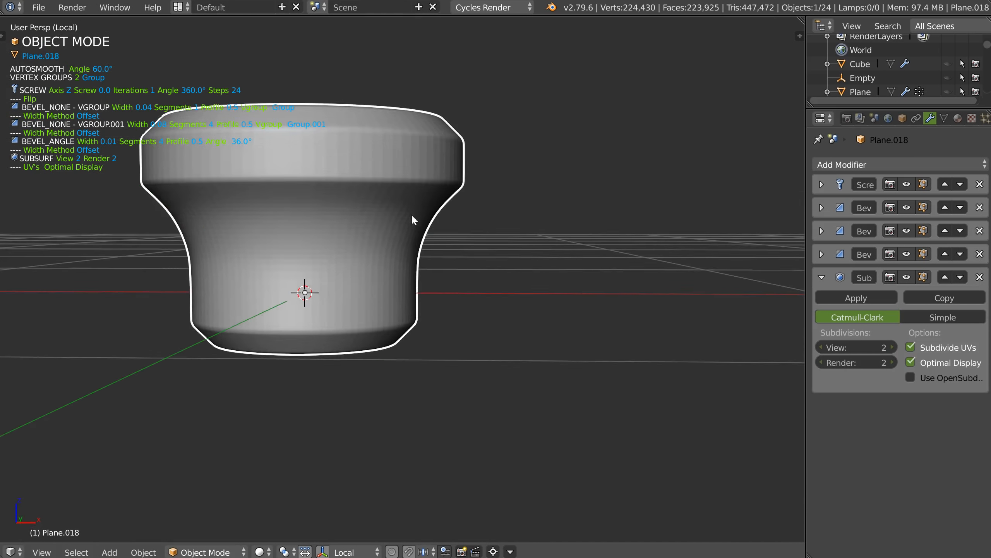
Step: Apply AutoSmooth with an angle of 38 degrees and enable smooth shading in the Screw modifier
key("space")
left_click(309, 133)
left_click(821, 184)
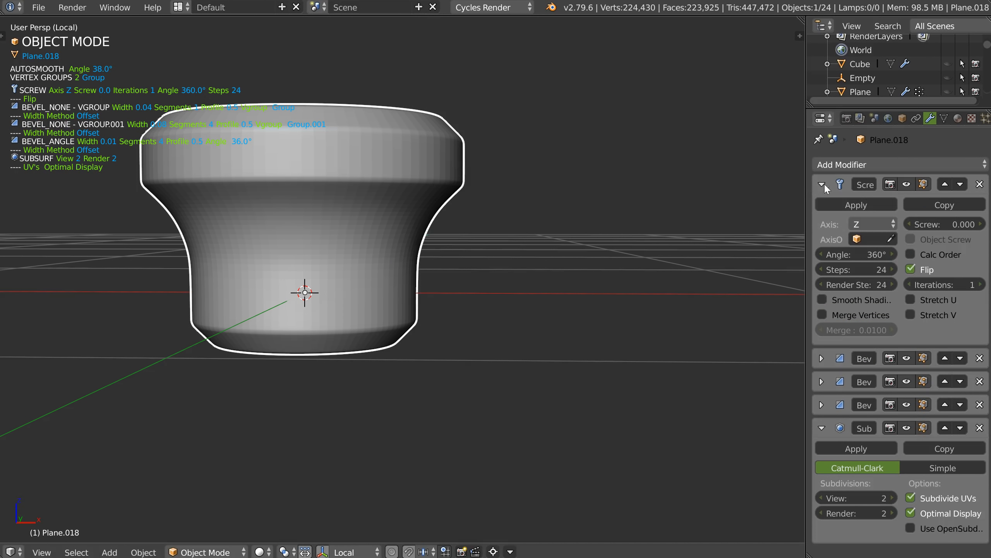
left_click(822, 299)
mouse_move(351, 164)
middle_mouse_down()
mouse_move(281, 231)
mouse_move(371, 171)
mouse_move(371, 135)
mouse_move(334, 237)
middle_mouse_up()
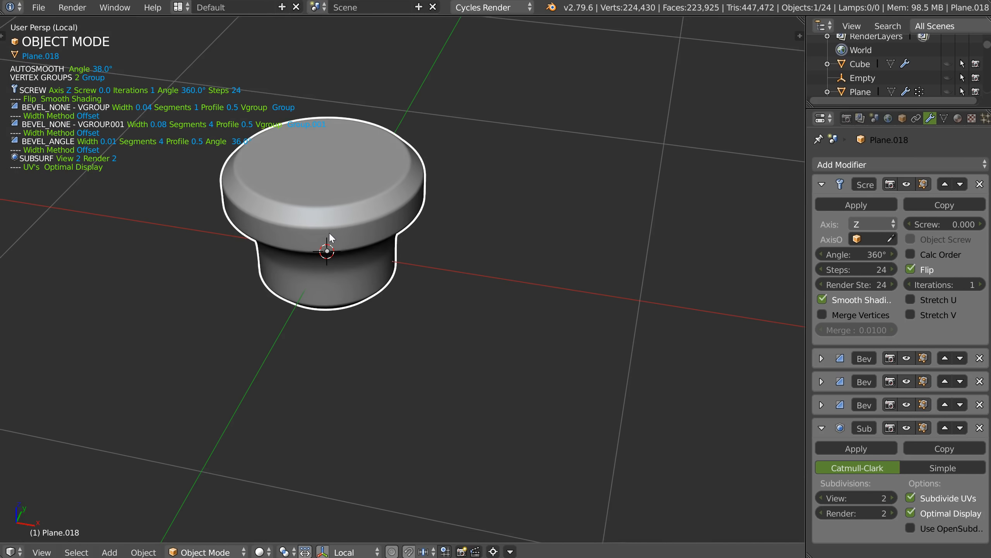
Step: Show the part's wire overlay, reopen the Screw modifier settings and set the steps to 24
key("shift+z")
left_click(345, 233)
key("space")
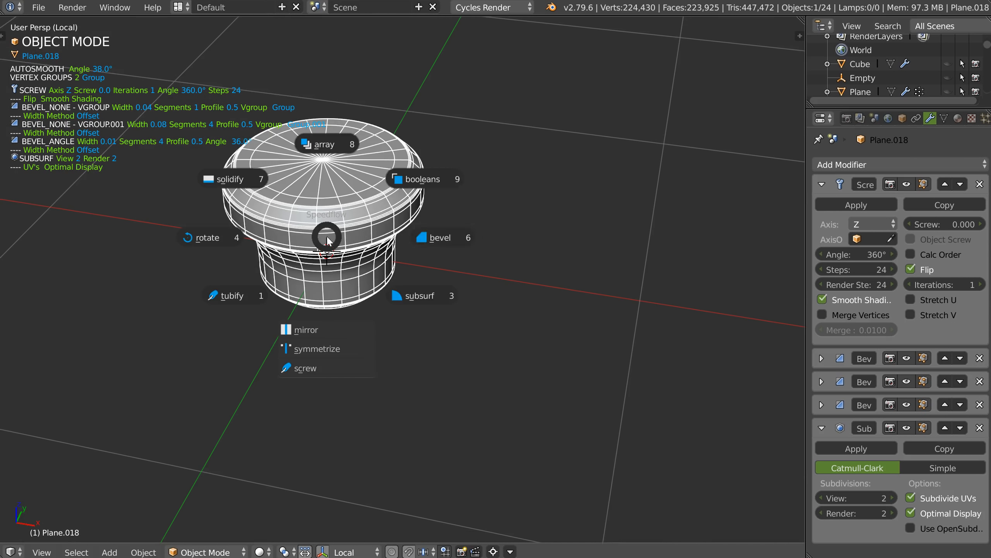
left_click(305, 368)
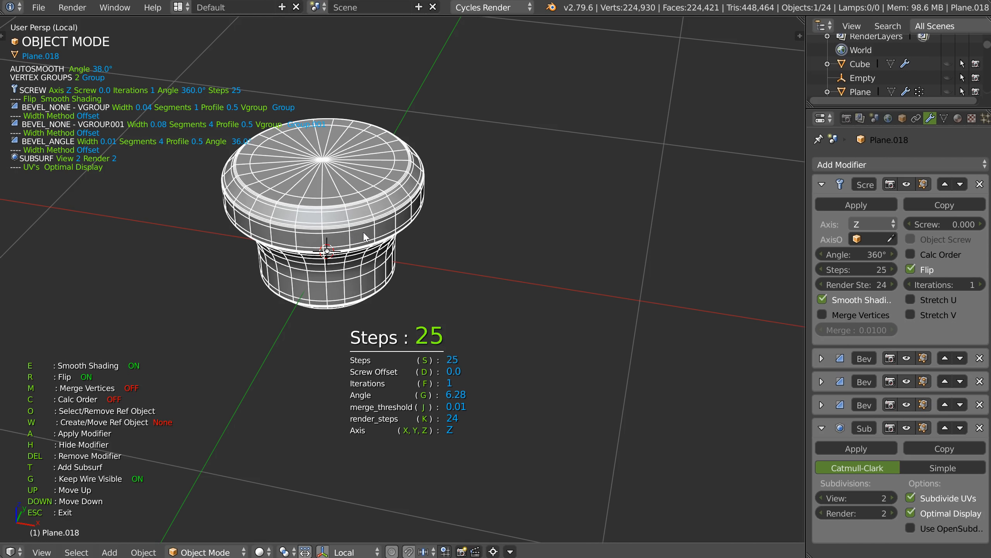
left_click(378, 234)
key("s")
left_click(362, 266)
middle_click_drag(362, 266, 362, 226)
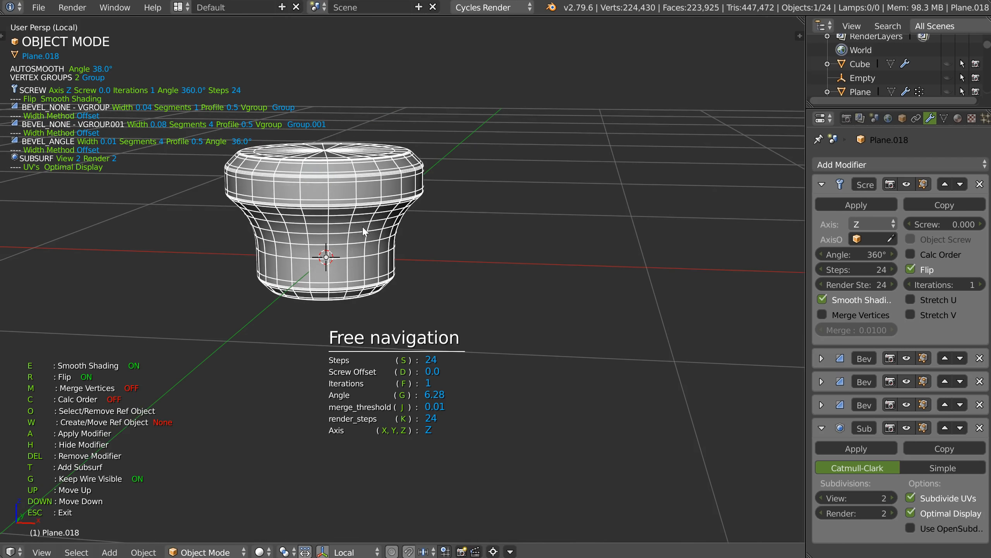
left_click(319, 263)
middle_click_drag(258, 176, 325, 195)
Step: Remove the Subsurf modifier and the angle-limited bevel from the part
key("space")
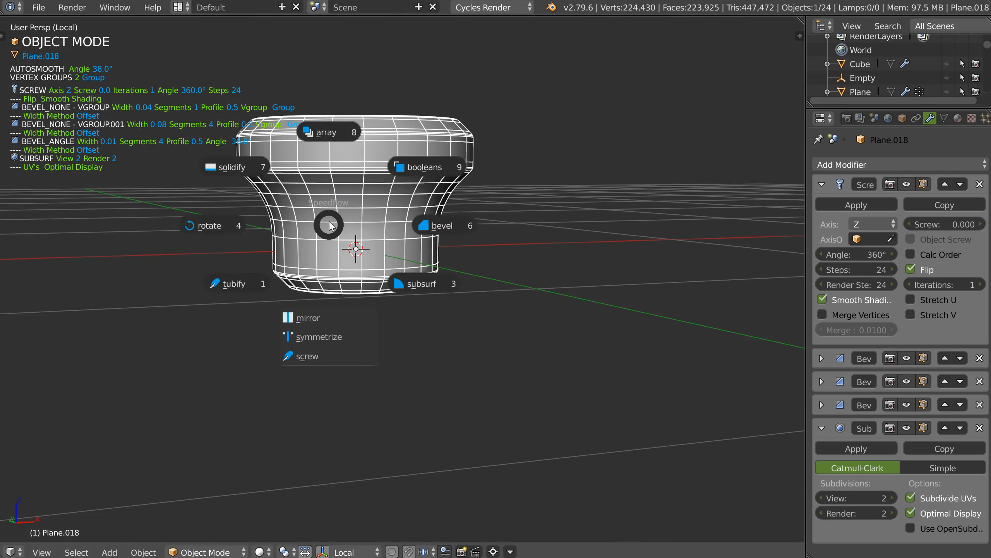
right_click(336, 232)
key("shift+space")
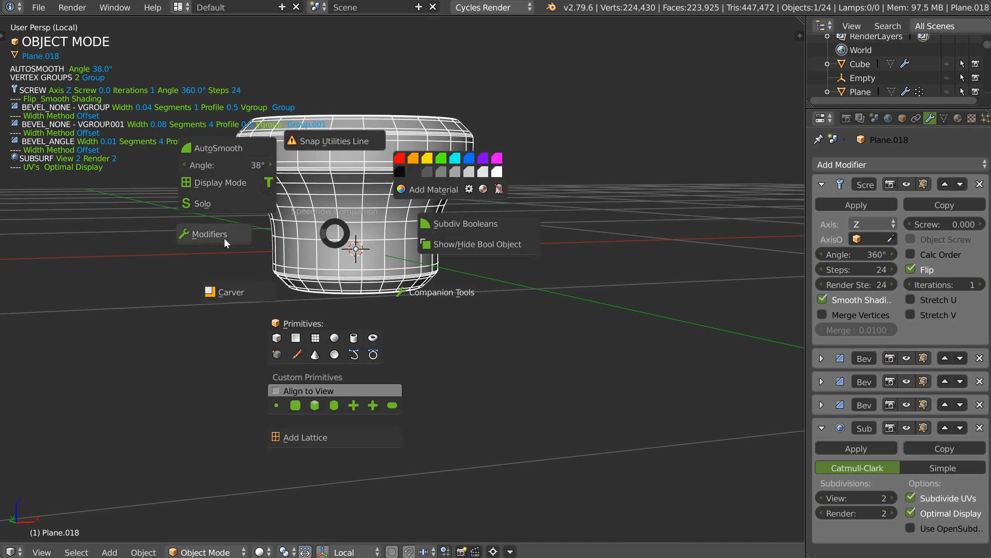
left_click(210, 234)
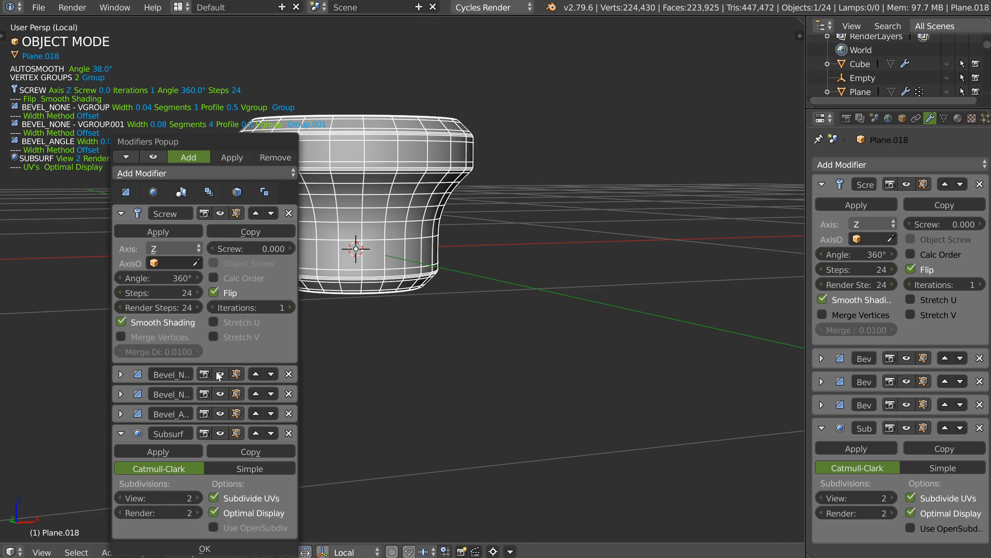
left_click(289, 432)
left_click(289, 413)
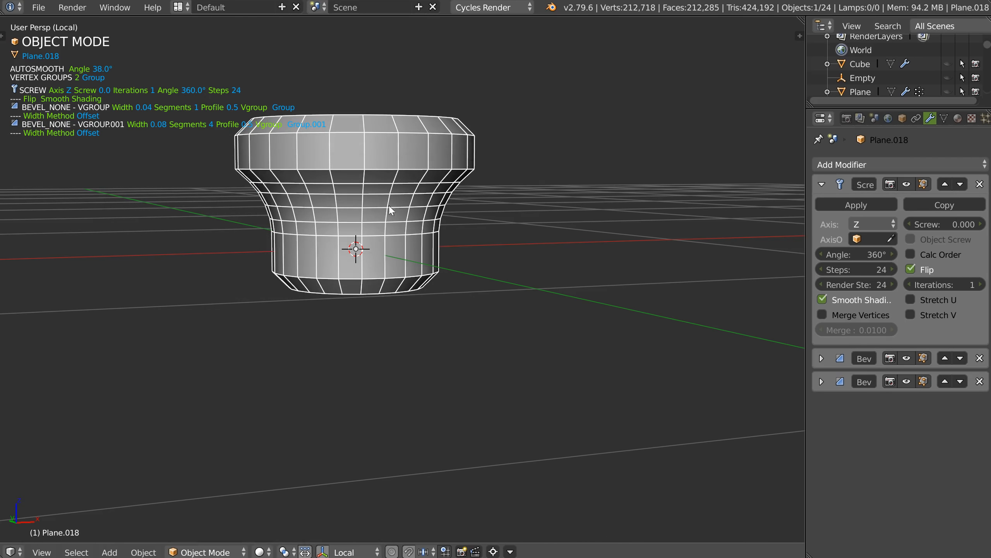
Step: Move the whole profile down along Z in edit mode so the origin lies inside the upper part of the head
mouse_move(368, 216)
middle_mouse_down()
mouse_move(359, 200)
mouse_move(365, 218)
middle_mouse_up()
key("Tab")
left_click(428, 219)
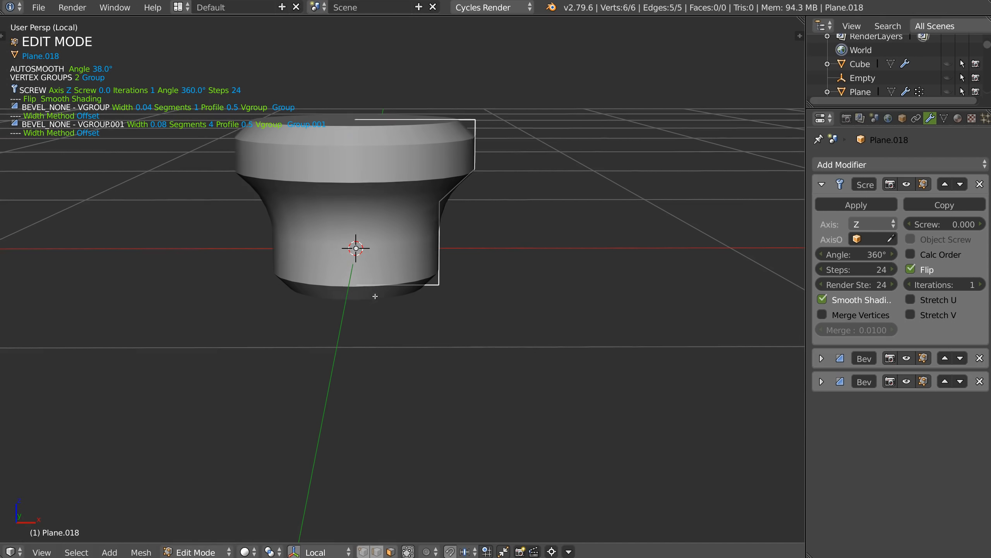
key("Tab")
key("Tab")
middle_click_drag(389, 194, 396, 297)
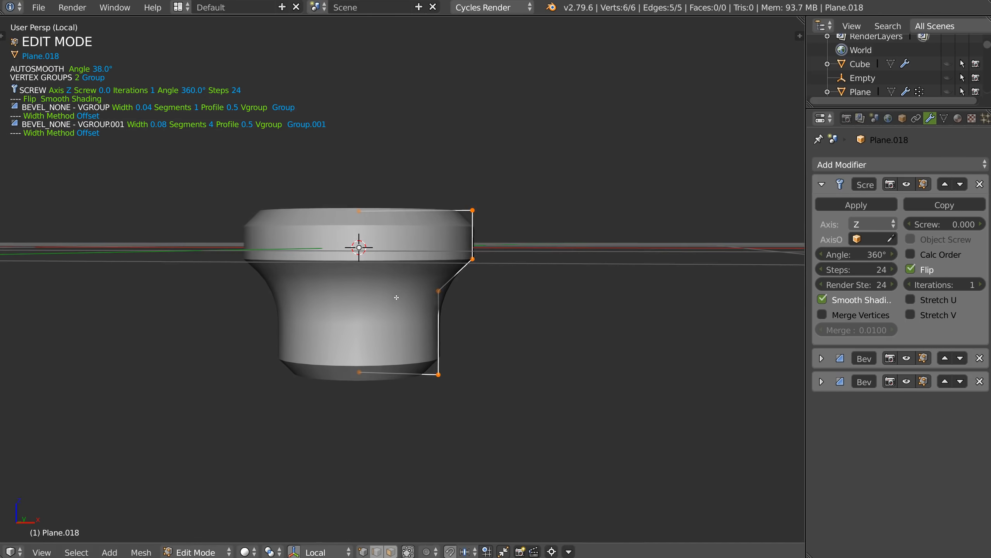
key("g")
key("z")
left_click(424, 278)
key("Tab")
left_click(423, 188)
scroll(433, 191, "down", 4)
middle_click_drag(391, 235, 408, 255)
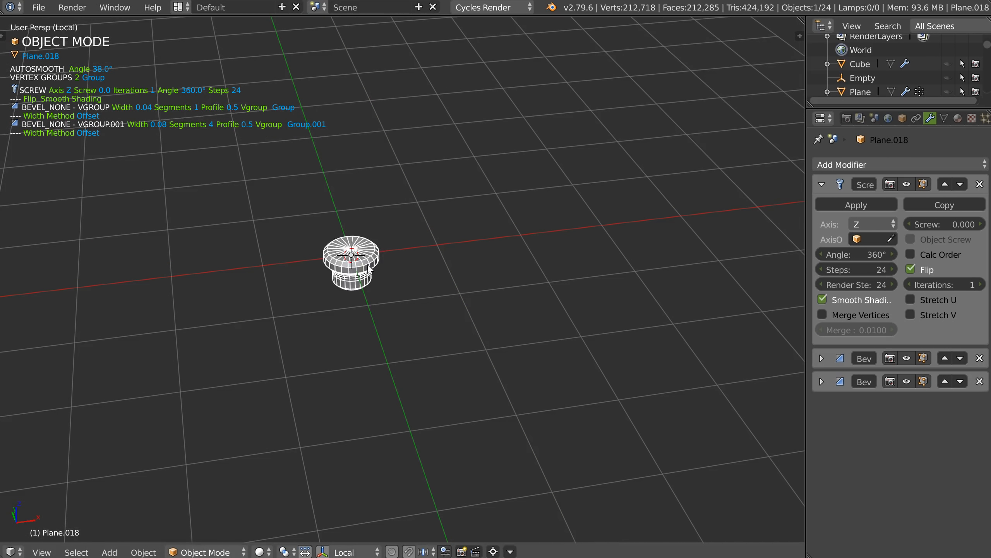
Step: Move the revolved part aside and add a cube at the 3D cursor
key("g")
left_click(107, 173)
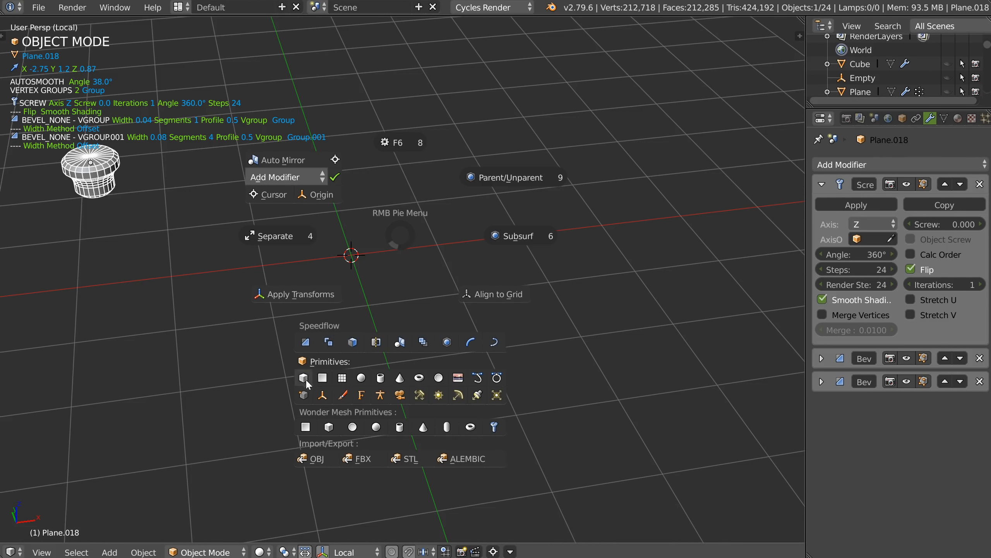
left_click(305, 379)
Step: Bevel the cube with a weight-limited Speedflow bevel of width 0.26 and 11 segments
right_click(379, 239)
left_click(494, 242)
left_click(512, 246)
scroll(514, 243, "up", 7)
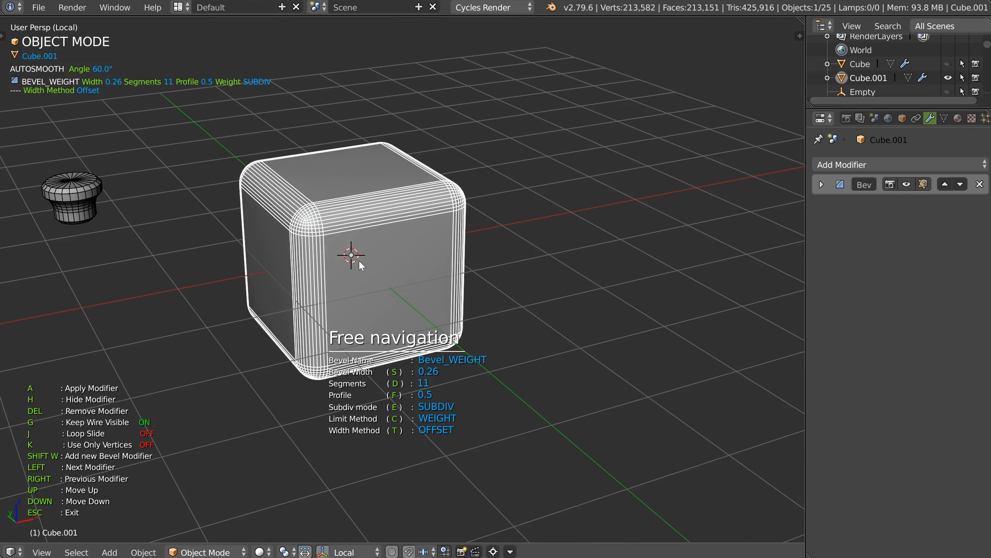
key("Escape")
middle_click_drag(307, 254, 407, 303, "shift")
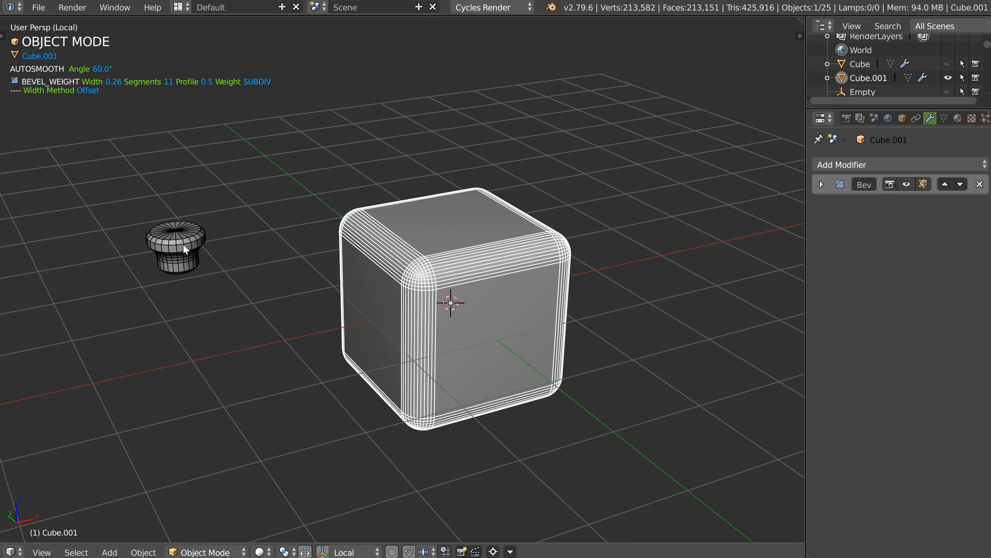
Step: Move the revolved part onto the cube's top face so that its shank sinks into the cube
left_click(186, 243)
left_click_drag(200, 244, 462, 228)
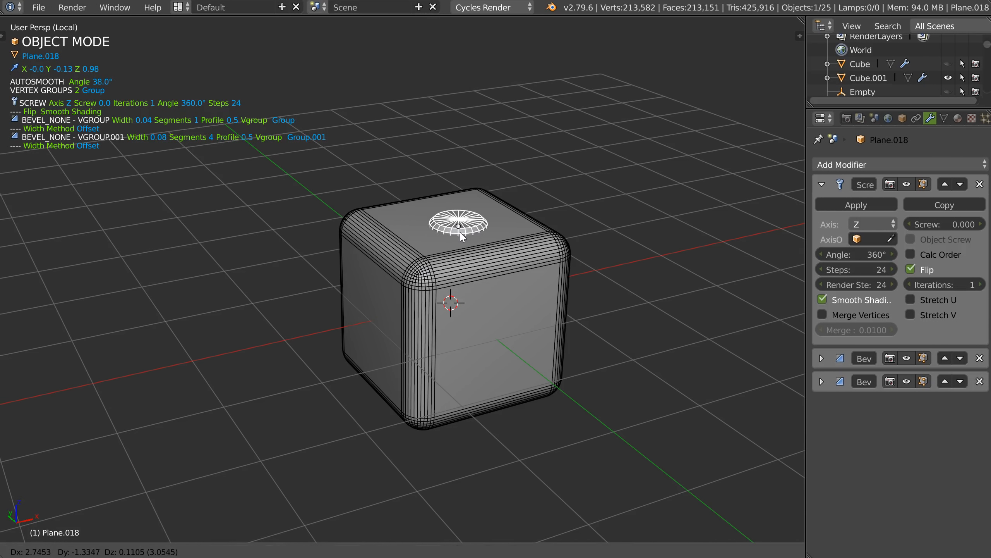
left_click(460, 233)
Step: Subtract the revolved part from the cube with a Speedflow Boolean difference
left_click(454, 272, "shift")
key("space")
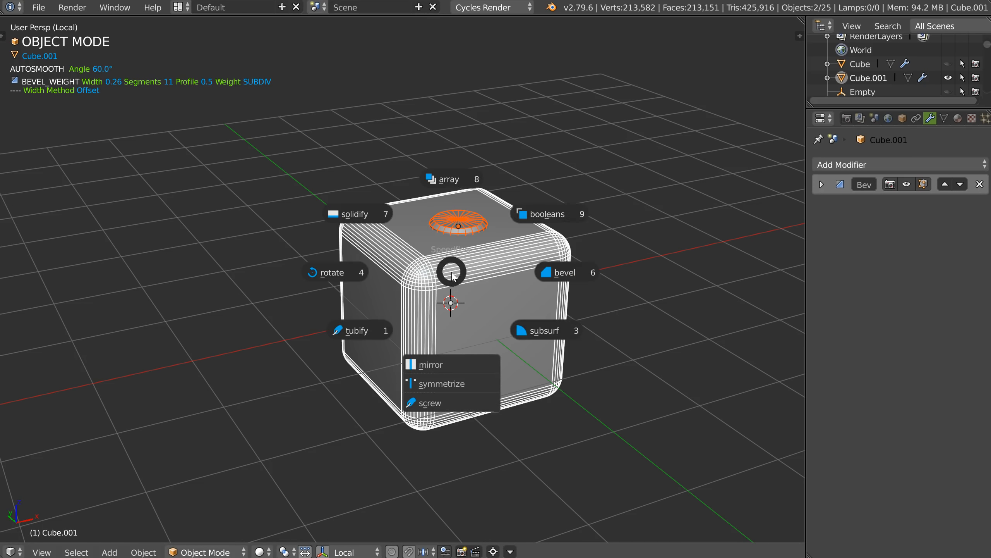
left_click(554, 221)
scroll(453, 255, "up", 4)
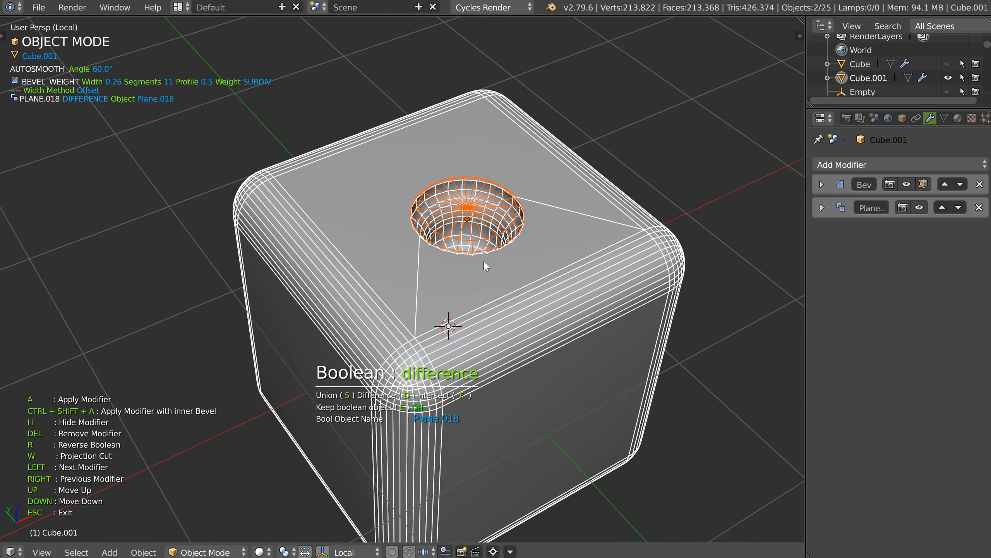
scroll(486, 266, "up", 5)
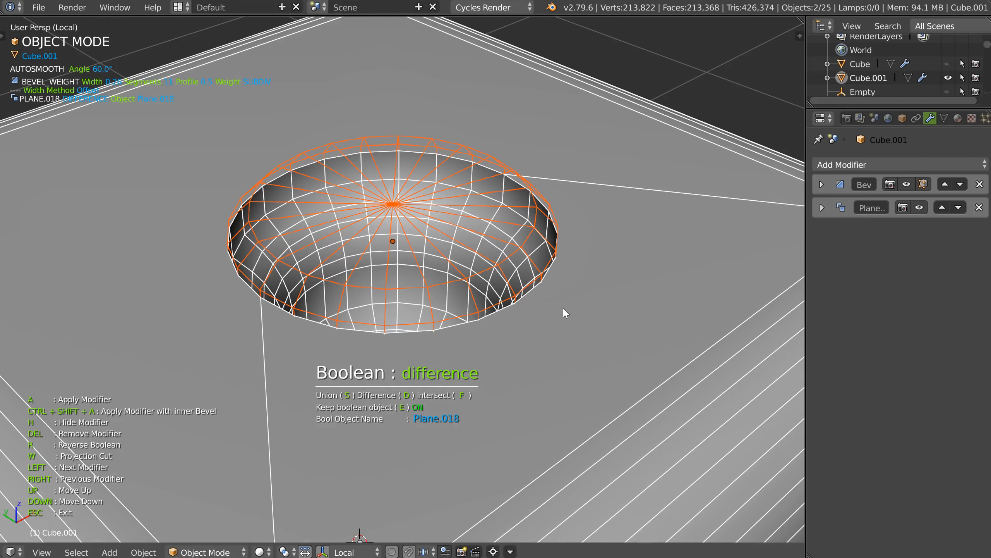
key("Escape")
Step: Add an angle-limited bevel to the cube after the Boolean, with width 0.01 and 11 segments
scroll(533, 324, "down", 5)
key("space")
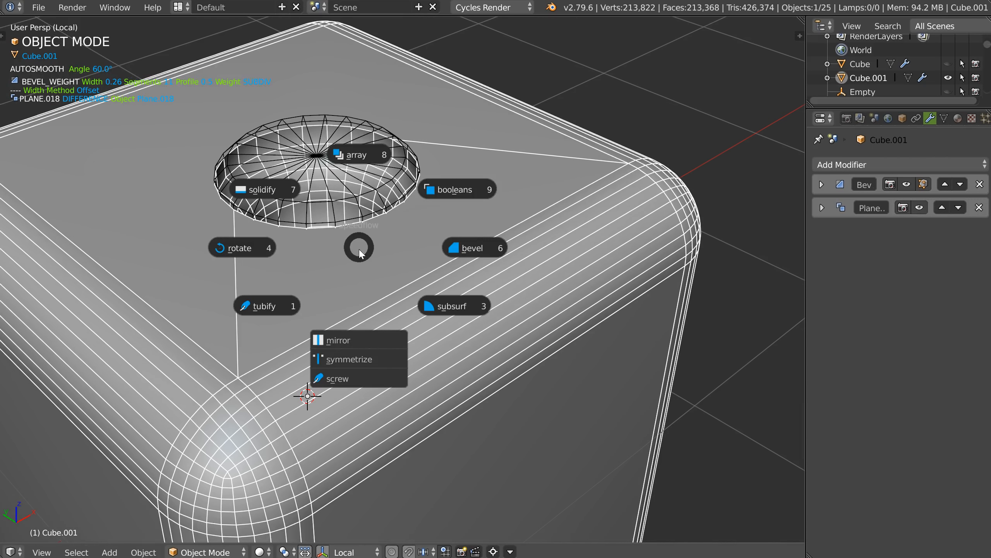
left_click(474, 248)
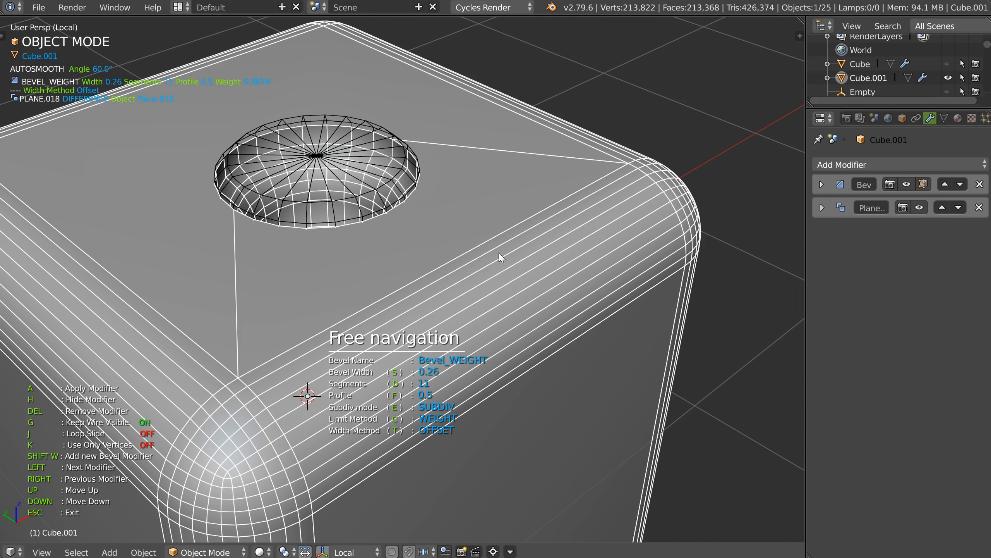
key("shift+w")
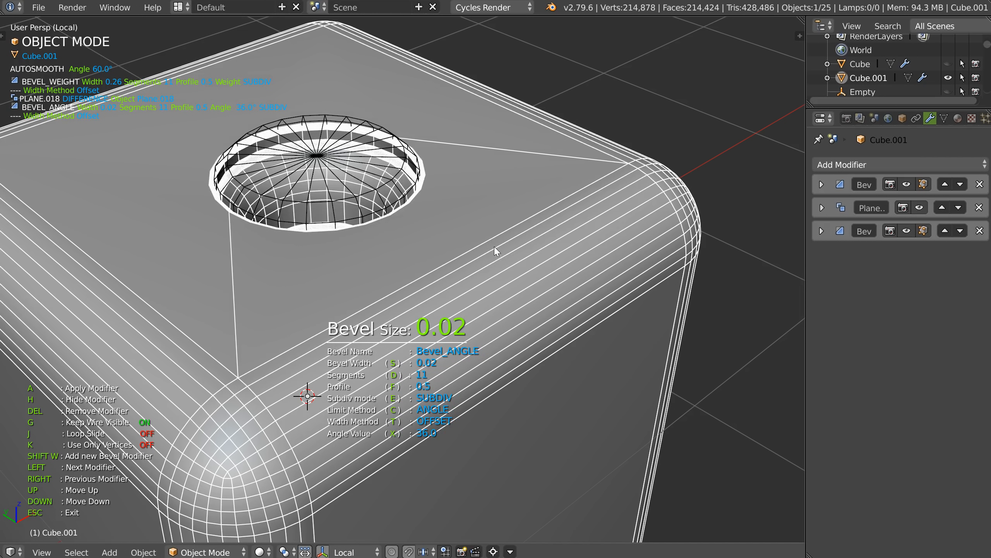
left_click(487, 246)
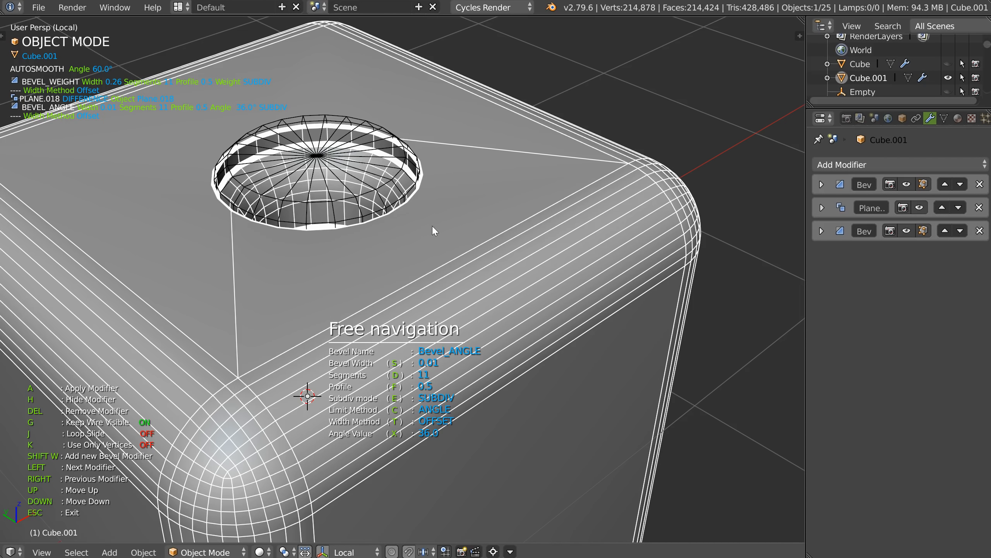
key("Escape")
Step: Turn off the cube's wire overlay and hide the cutter object to inspect the cut hole
key("shift+z")
left_click(490, 271)
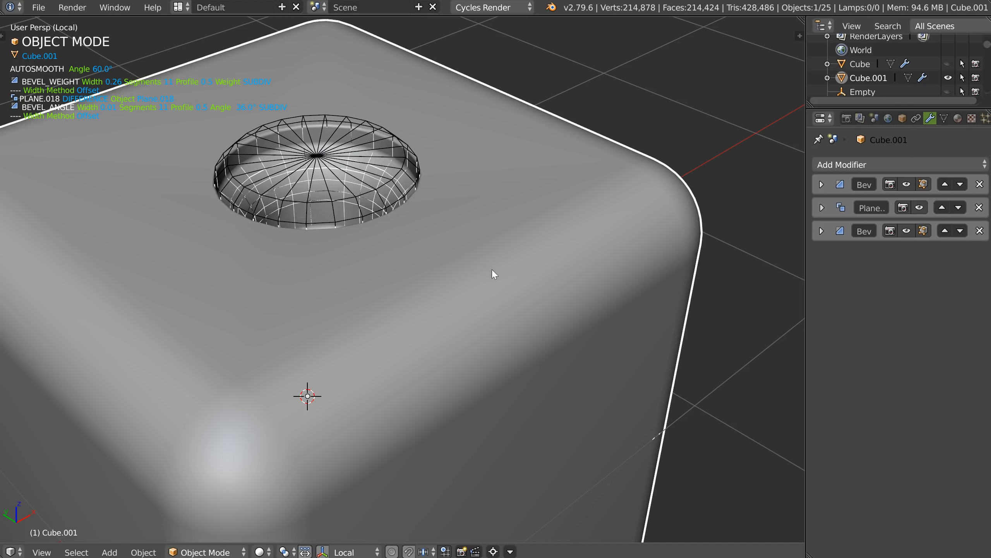
right_click(372, 190)
key("h")
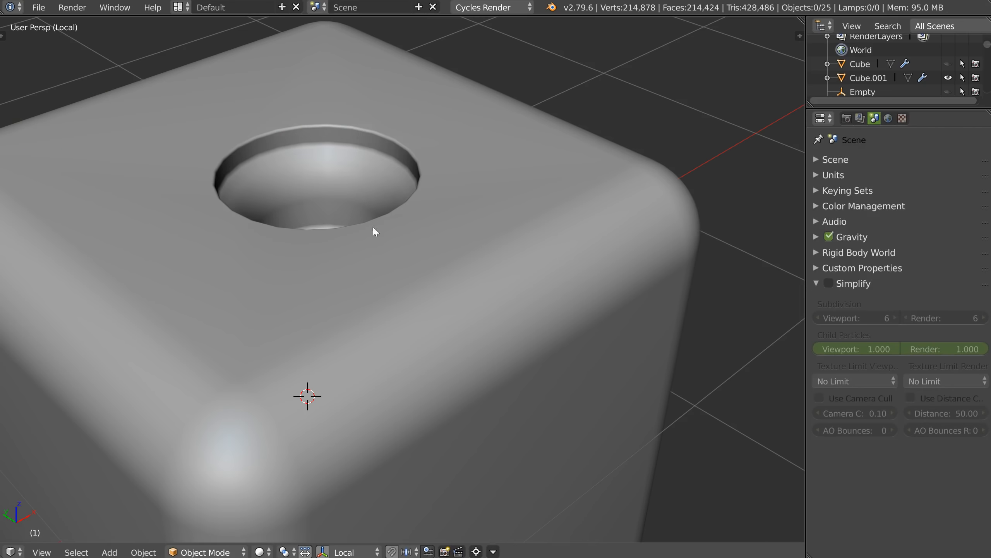
right_click(433, 251)
middle_click_drag(434, 251, 488, 239)
scroll(482, 236, "down", 3)
middle_click_drag(371, 230, 192, 218)
scroll(305, 196, "up", 1)
middle_click_drag(445, 194, 352, 213)
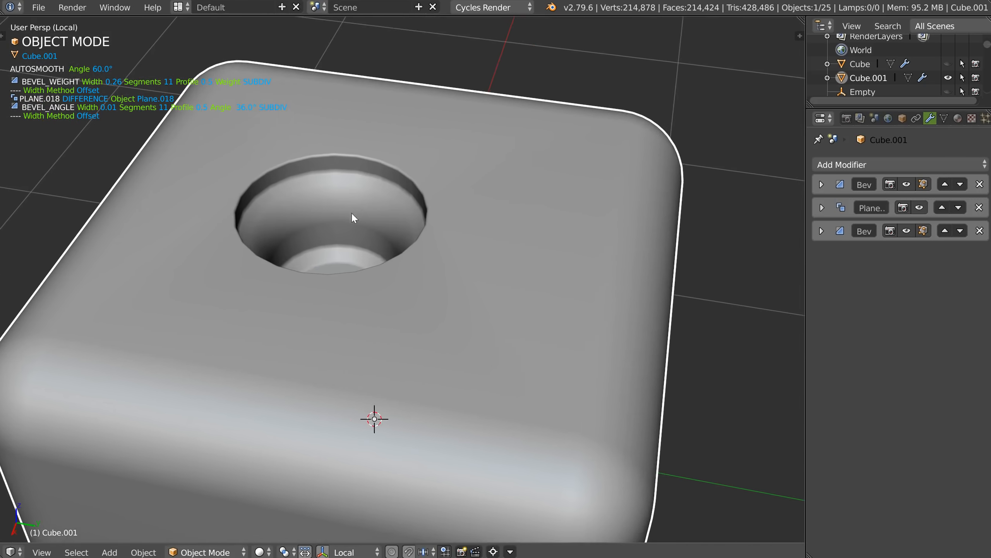
Step: Bring back the hidden Boolean cutter and try other step counts on its Screw modifier
key("space")
left_click(433, 179)
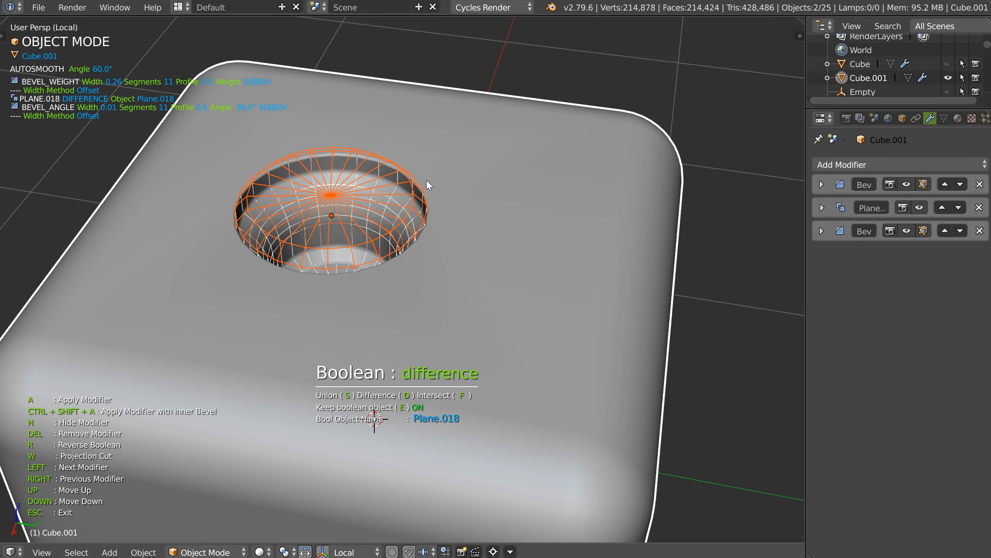
middle_click_drag(426, 181, 351, 215)
left_click(354, 258)
key("space")
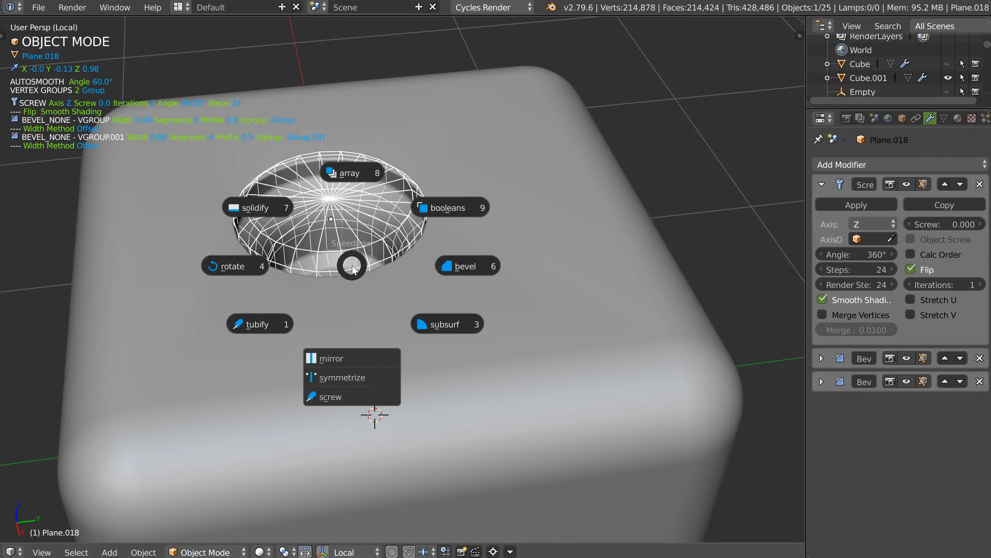
left_click(330, 397)
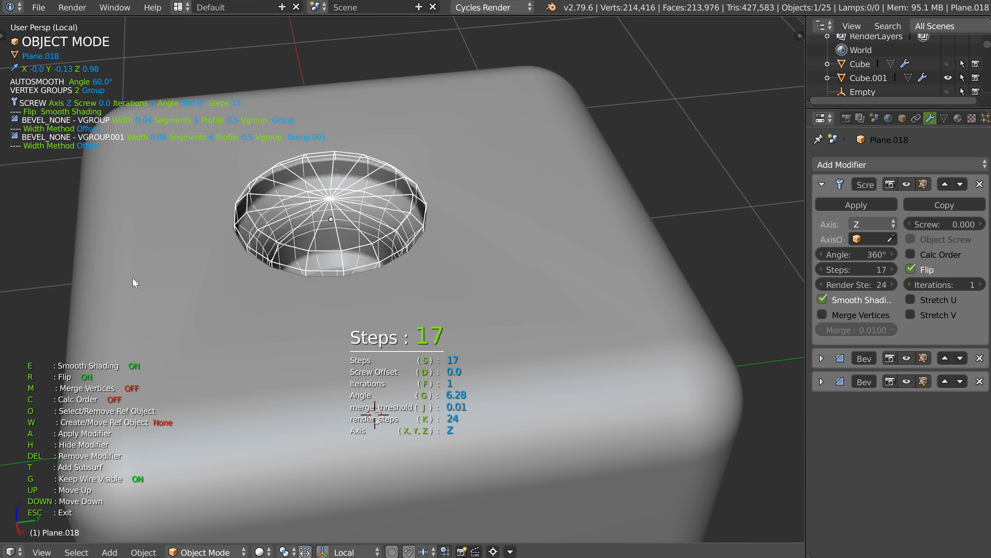
left_click(355, 251)
Step: Shorten the cutter's profile by scaling its four lower vertices along Z and moving them up about 0.136
key("Tab")
left_click(335, 259)
middle_click_drag(334, 256, 395, 265)
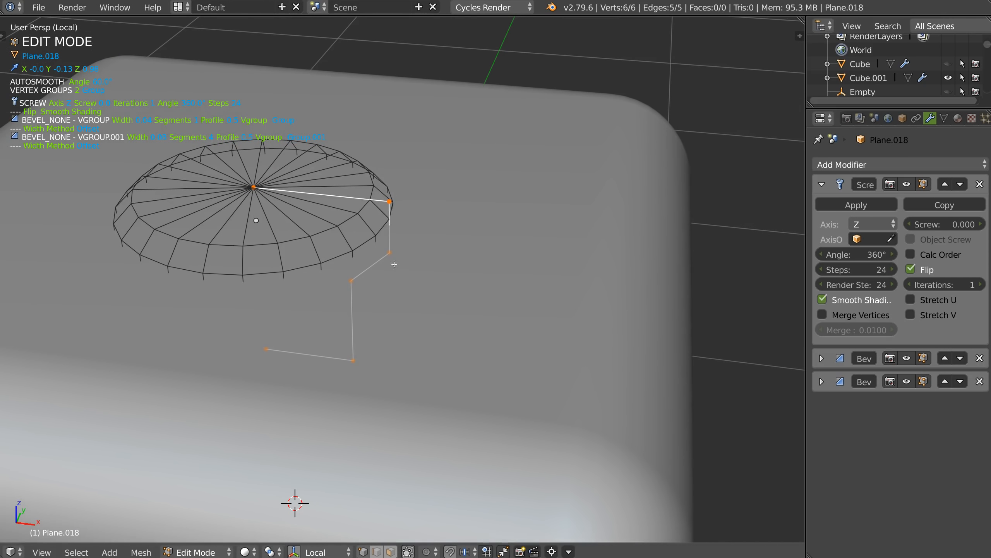
key("s")
key("z")
left_click(340, 219)
key("g")
key("z")
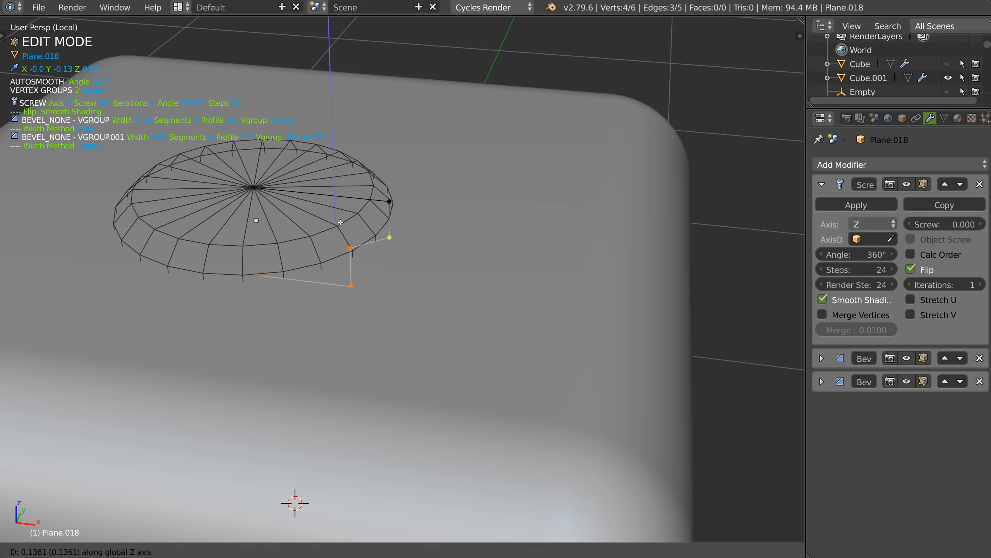
left_click(340, 222)
key("Tab")
left_click(341, 233)
Step: Return the cutter to Object Mode and set its vertex-group bevel for Group to a width of 0.03
middle_click_drag(320, 228, 408, 208)
scroll(331, 210, "up", 1)
scroll(407, 209, "down", 3)
key("Tab")
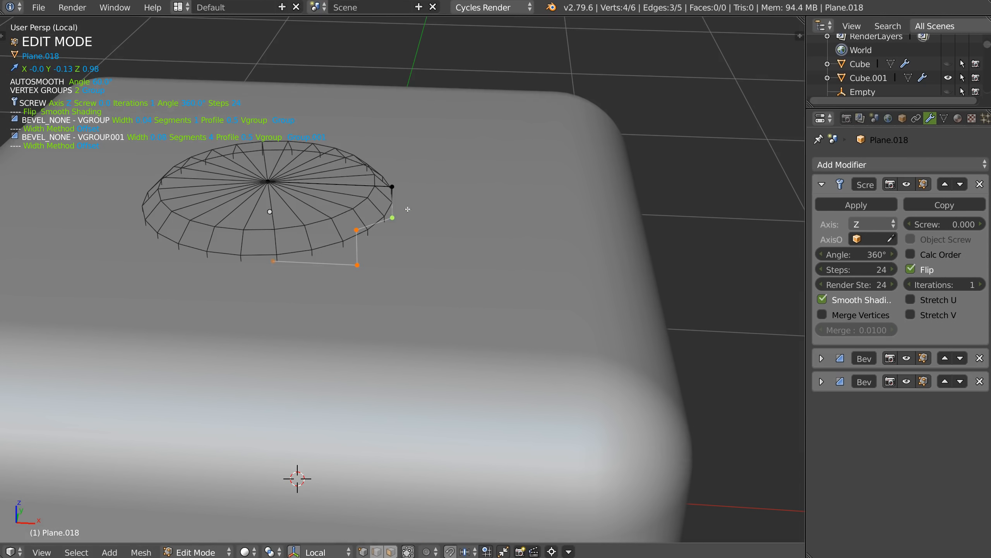
middle_click_drag(370, 244, 318, 274)
key("ctrl+Tab")
left_click(319, 237)
mouse_move(319, 234)
middle_mouse_down()
mouse_move(324, 264)
mouse_move(334, 247)
mouse_move(314, 229)
mouse_move(308, 236)
middle_mouse_up()
scroll(317, 227, "up", 3)
key("space")
left_click(417, 238)
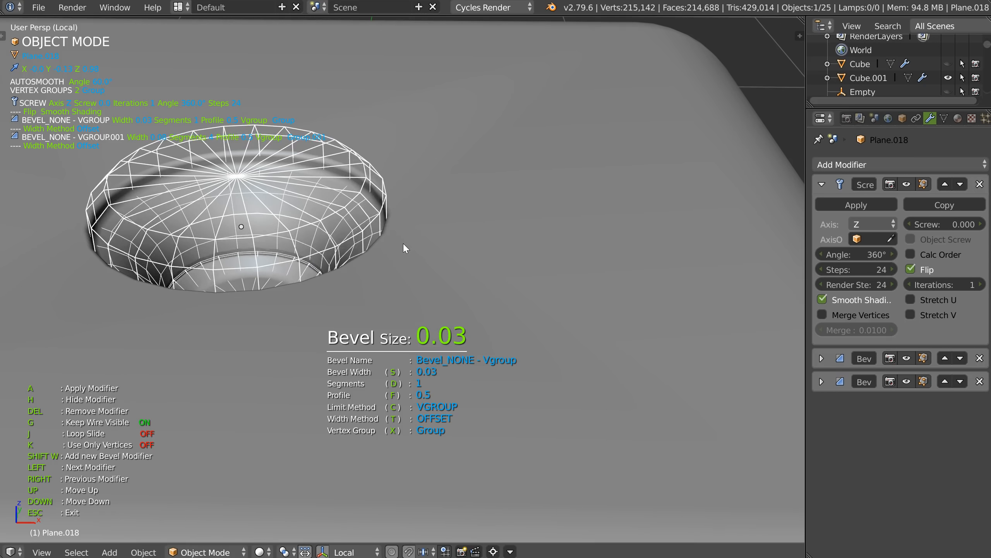
left_click(403, 244)
Step: Set the cutter's Group.001 bevel width to 0.03 and its Group bevel width to 0.02
key("Left")
key("s")
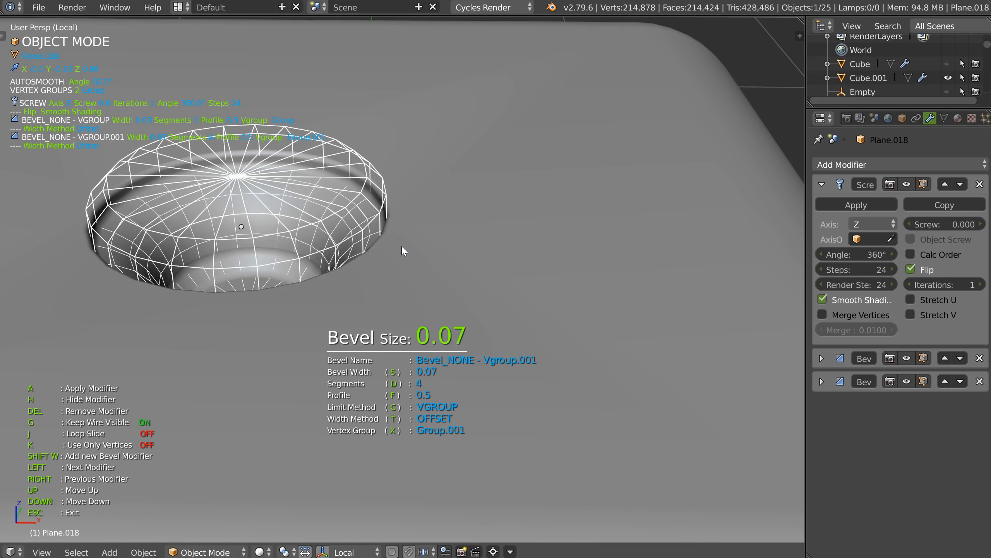
left_click(361, 243)
key("Right")
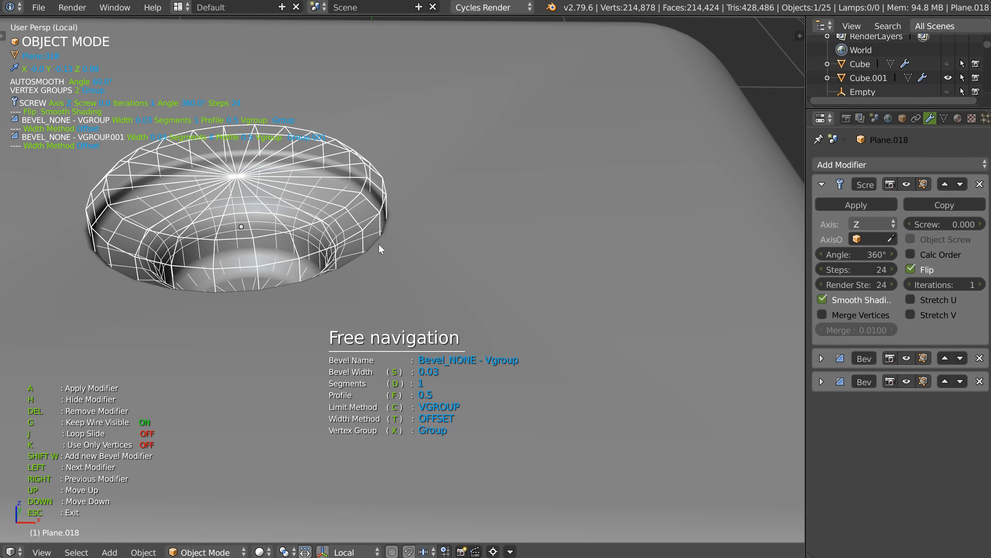
key("s")
left_click(377, 246)
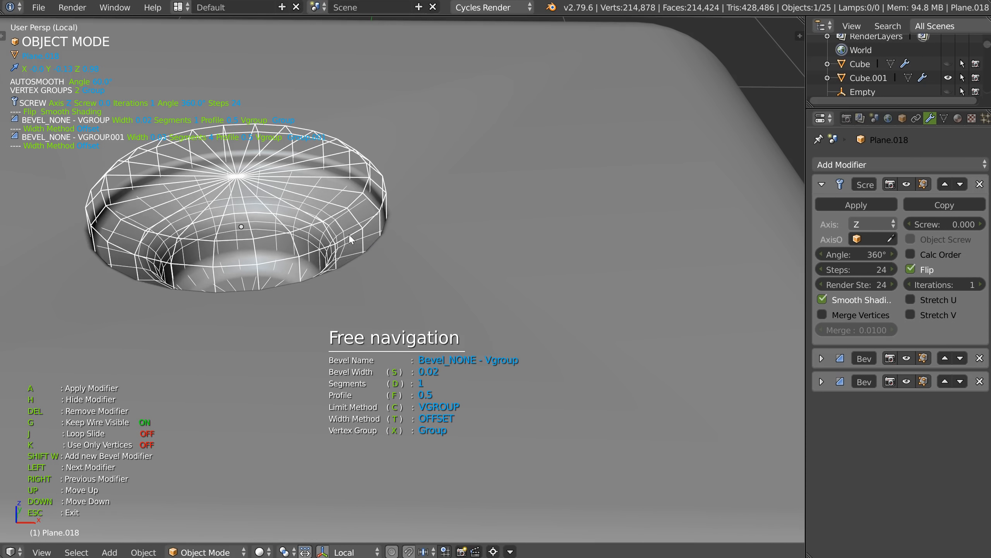
key("Escape")
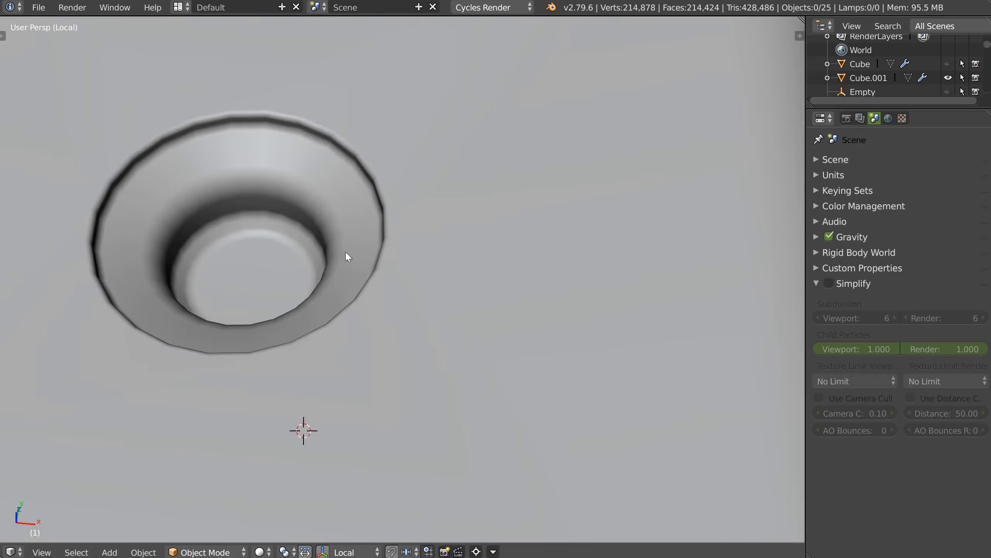
Step: Reveal the cutter through the cube's Boolean and set its Screw modifier to 39 steps
middle_click_drag(345, 252, 353, 233)
scroll(324, 248, "down", 3)
scroll(352, 232, "up", 2)
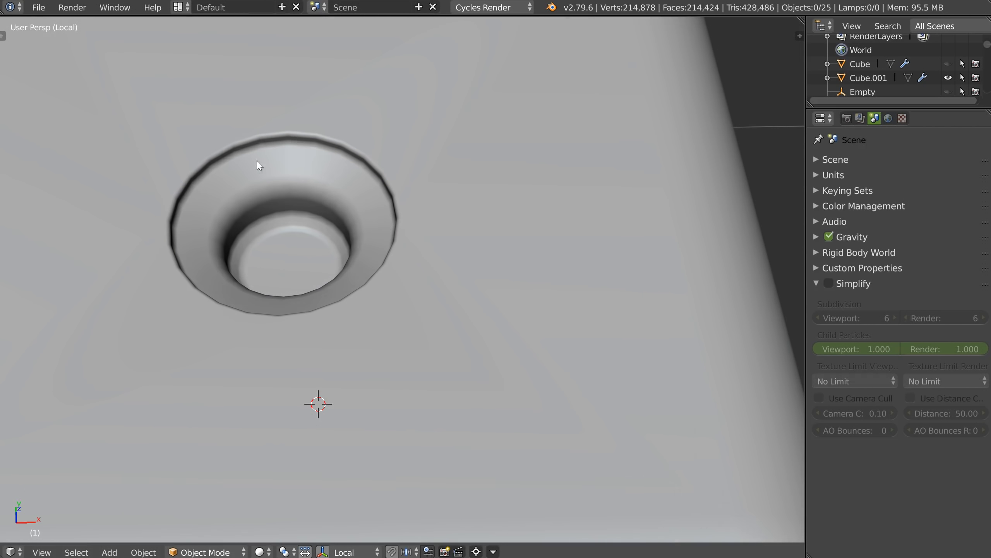
right_click(309, 232)
key("space")
left_click(424, 203)
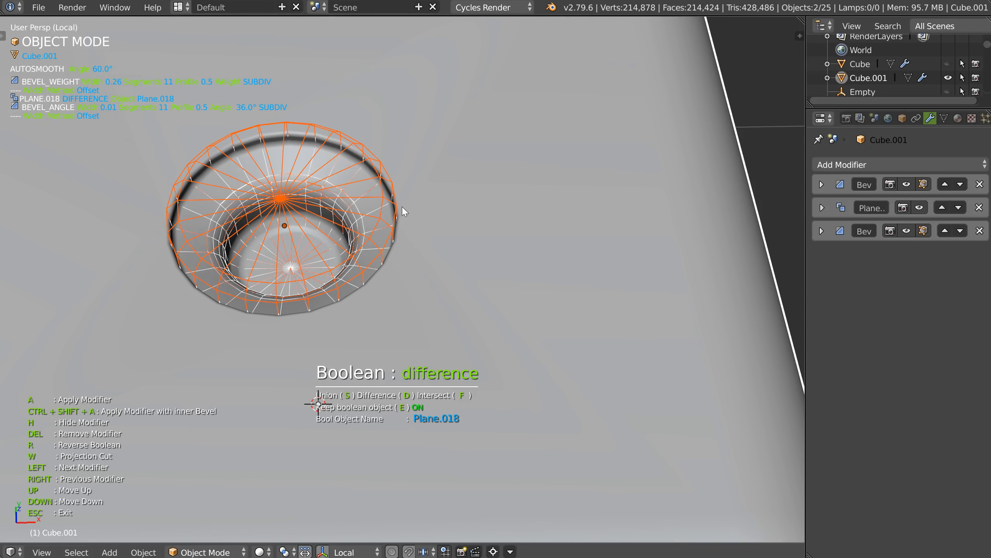
left_click(335, 233)
key("space")
left_click(320, 368)
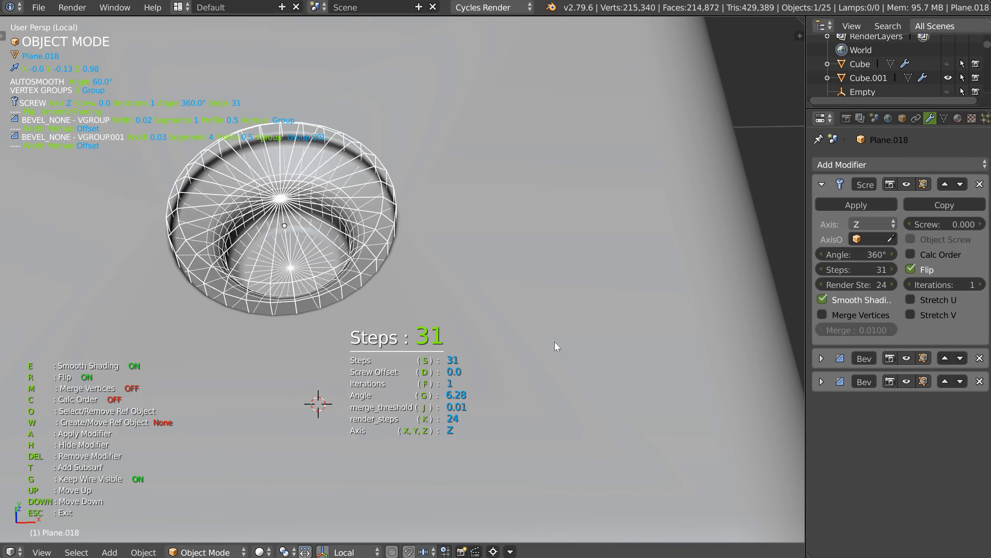
left_click(756, 337)
left_click(469, 285)
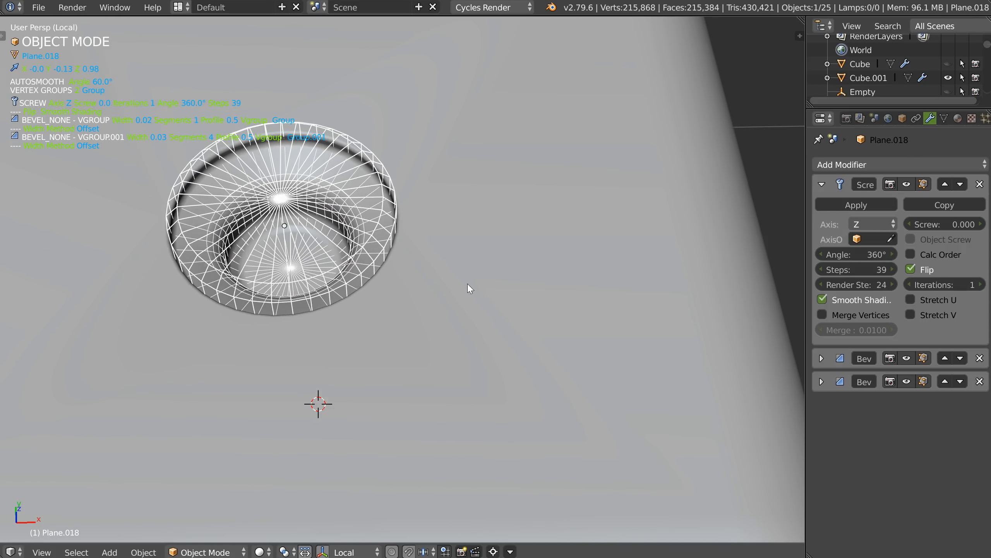
Step: Hide the cutter and add a Weighted Normal modifier to the cube
key("h")
middle_click_drag(356, 260, 413, 198)
scroll(398, 203, "down", 5)
scroll(411, 173, "down", 3)
scroll(398, 227, "up", 2)
right_click(357, 237)
left_click(874, 165)
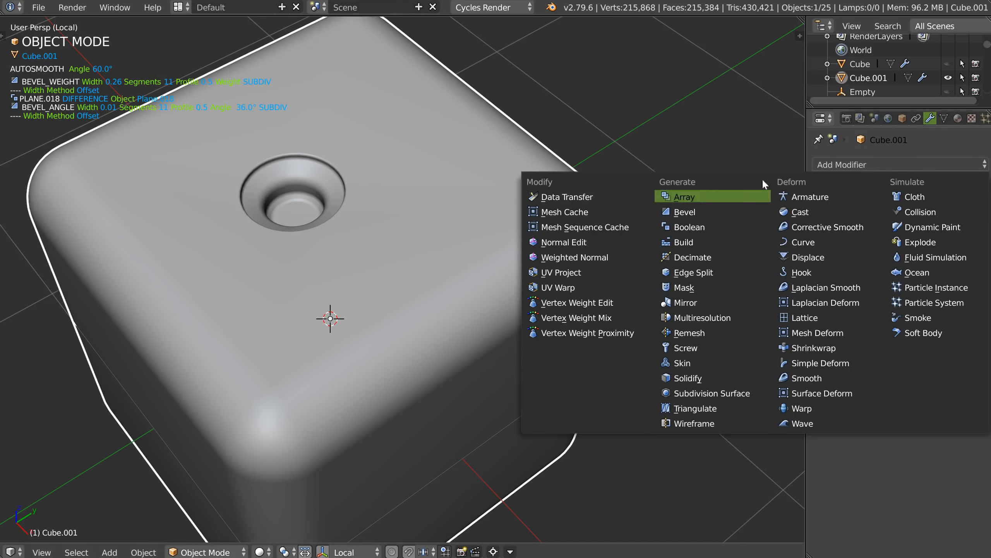
left_click(578, 258)
scroll(573, 264, "down", 2)
middle_click_drag(573, 263, 505, 242)
scroll(505, 241, "up", 2)
middle_click_drag(314, 252, 691, 242)
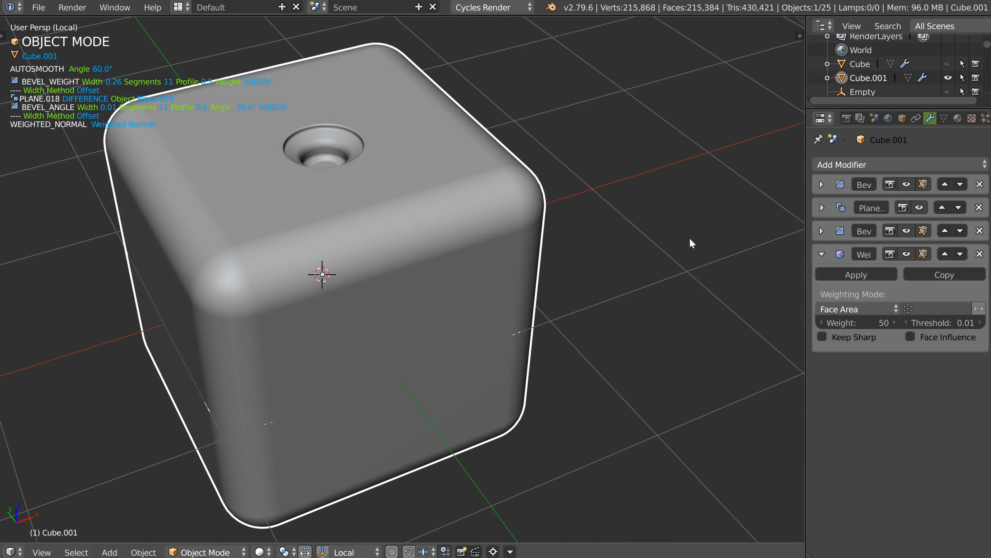
Step: Add a Triangulate modifier above Weighted Normal on the cube and append N to its name for n-gon mode
left_click(860, 171)
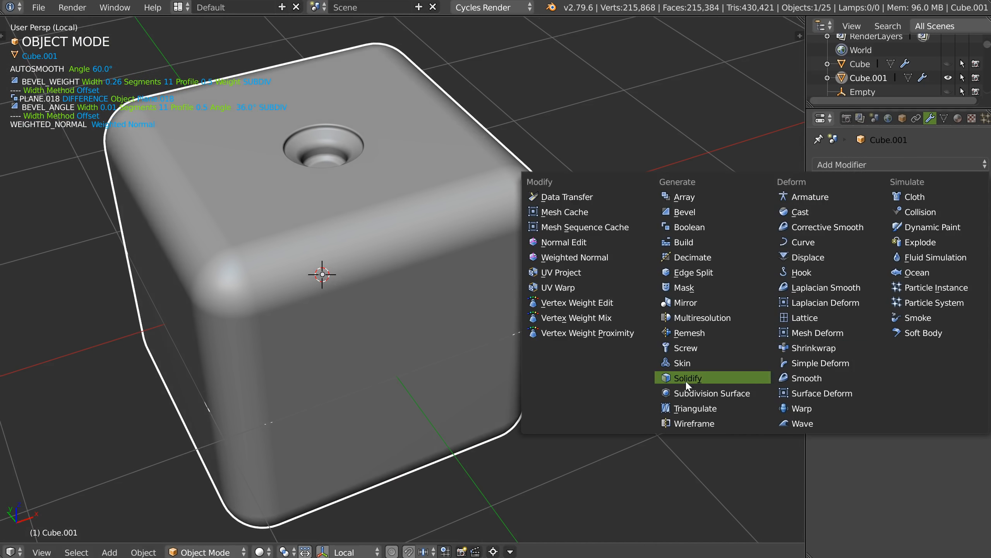
left_click(697, 409)
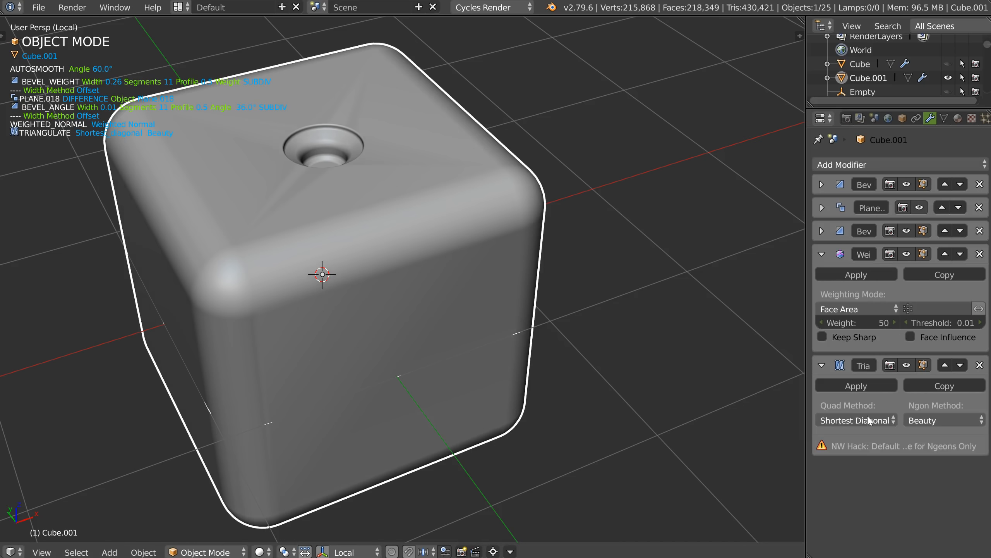
left_click(945, 365)
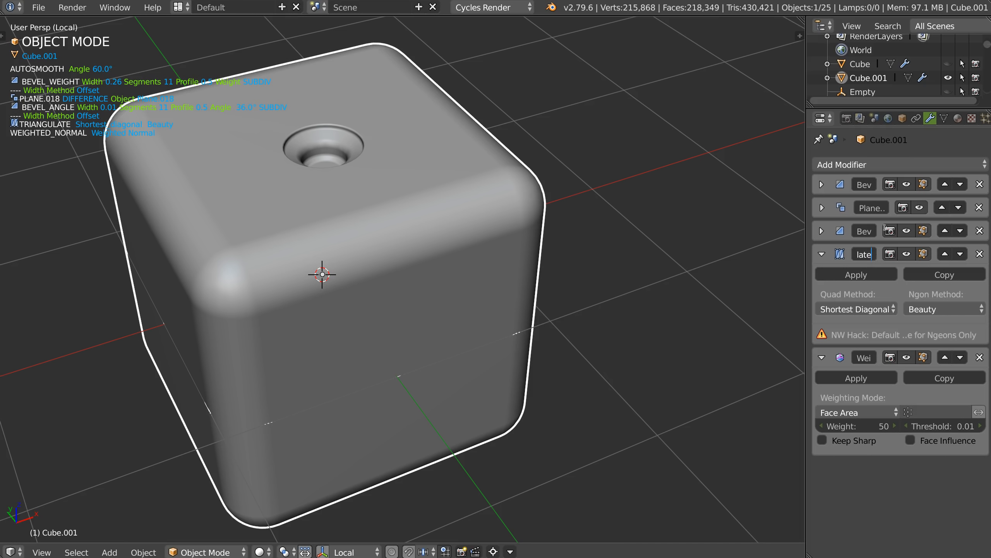
left_click(907, 257)
left_click(909, 256)
Step: Show the cube's wireframe to check the triangulation and add a Subdivision Surface modifier with 2 view and 2 render levels
middle_click_drag(276, 189, 298, 208)
key("shift+z")
left_click(378, 206)
key("q")
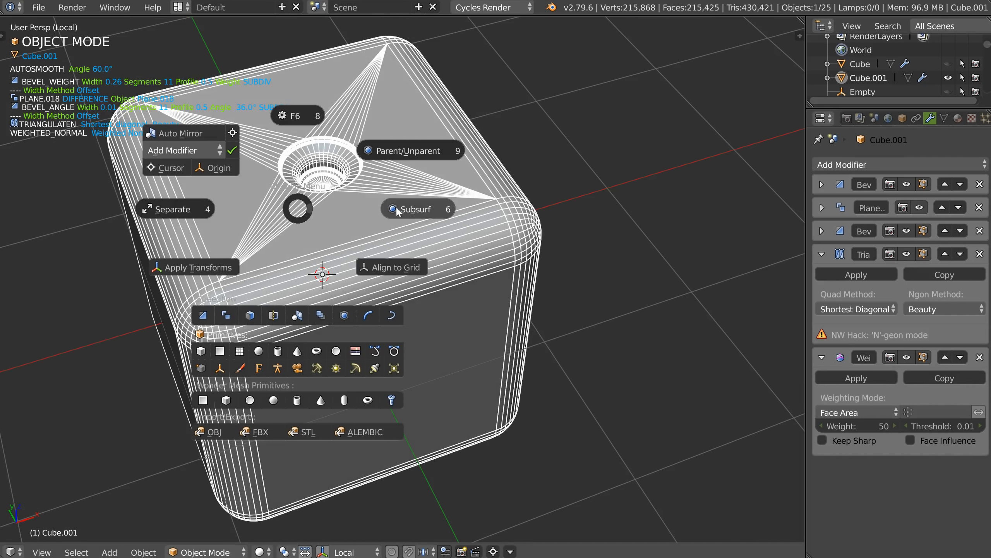
left_click(417, 210)
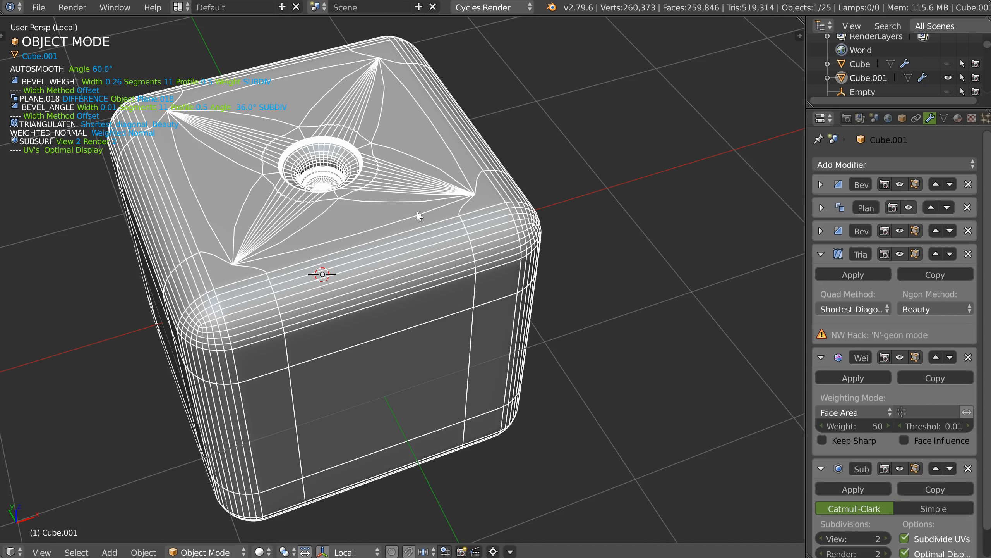
key("q")
left_click(435, 269)
Step: Inspect the shading of the cube's rounded edges and the cut hole from several angles and distances
middle_click_drag(435, 269, 331, 179)
scroll(331, 179, "up", 4)
middle_click_drag(308, 101, 419, 129)
scroll(420, 129, "down", 7)
middle_click_drag(318, 225, 384, 204)
key("space")
left_click(253, 231)
key("space")
left_click(251, 203)
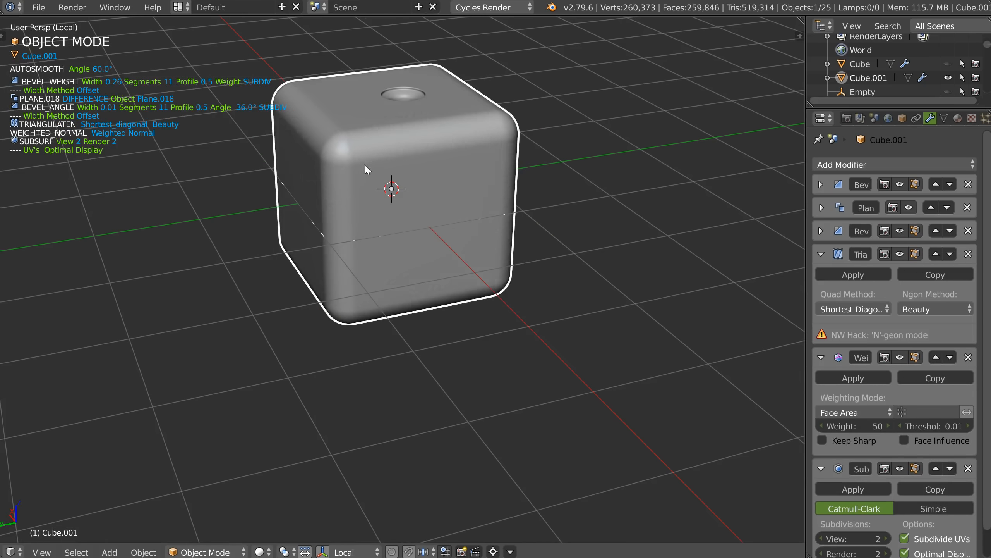
middle_click_drag(364, 163, 328, 210)
scroll(395, 150, "up", 5)
middle_click_drag(395, 150, 360, 185)
scroll(367, 156, "down", 5)
scroll(370, 242, "up", 5)
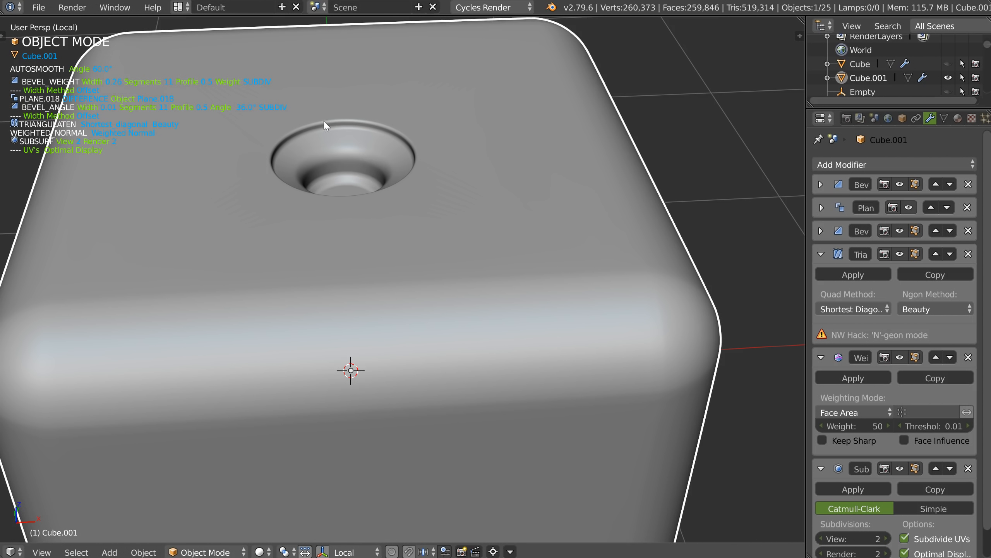
middle_click_drag(352, 131, 360, 127)
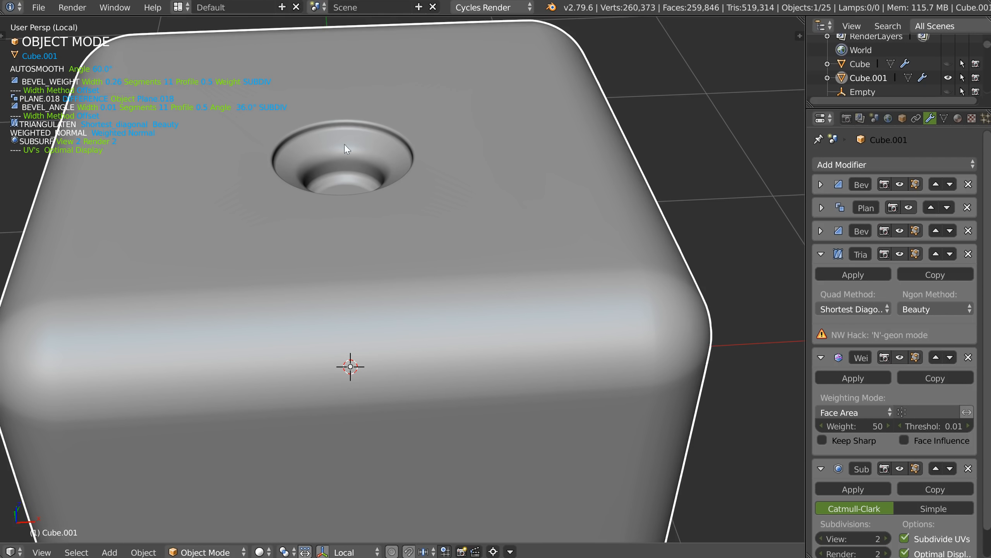
middle_click_drag(293, 182, 304, 198)
scroll(376, 158, "up", 4)
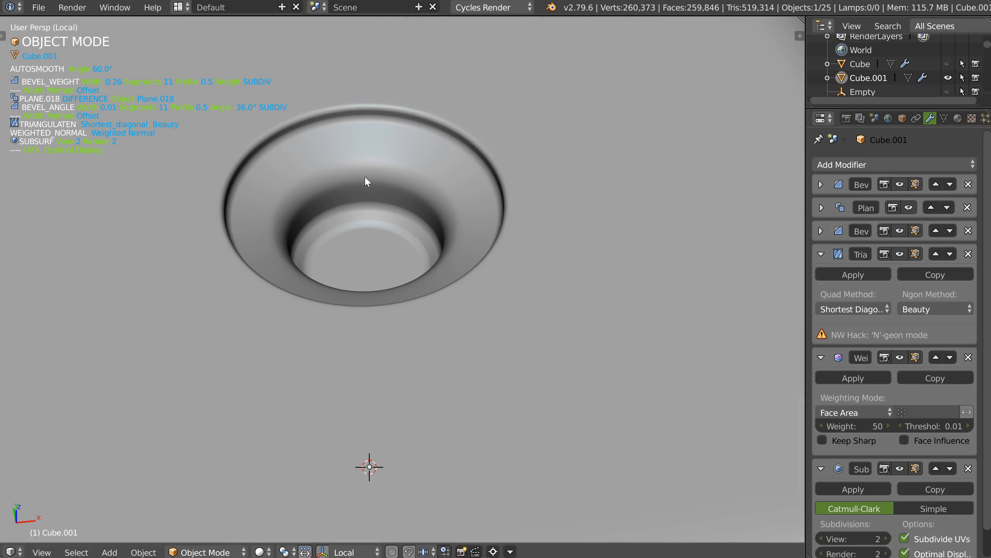
scroll(406, 168, "down", 7)
middle_click_drag(411, 167, 335, 184)
Step: Leave local view to show the whole scene and select the bowl with the gap in its bottom
key("KP_Divide")
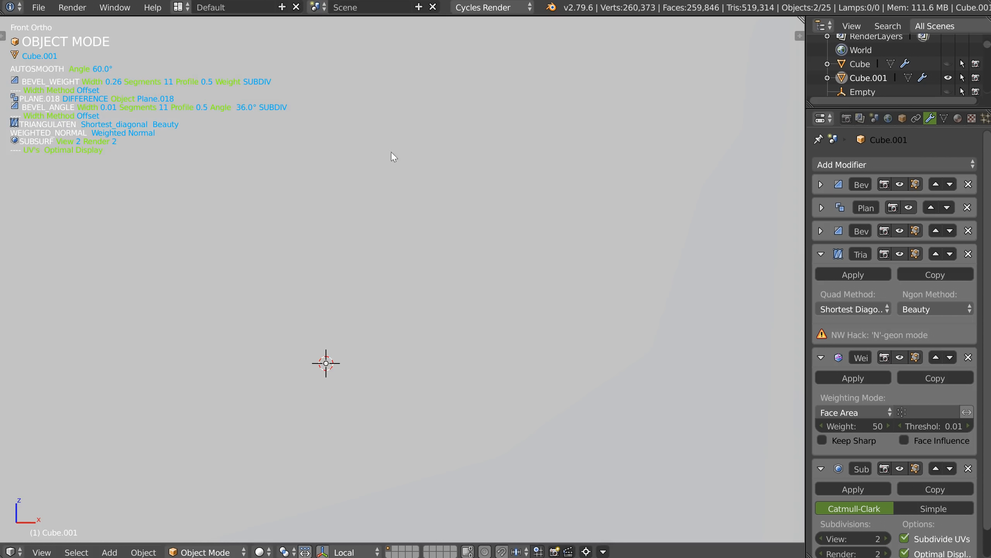
middle_click_drag(344, 222, 302, 202)
scroll(302, 202, "up", 5)
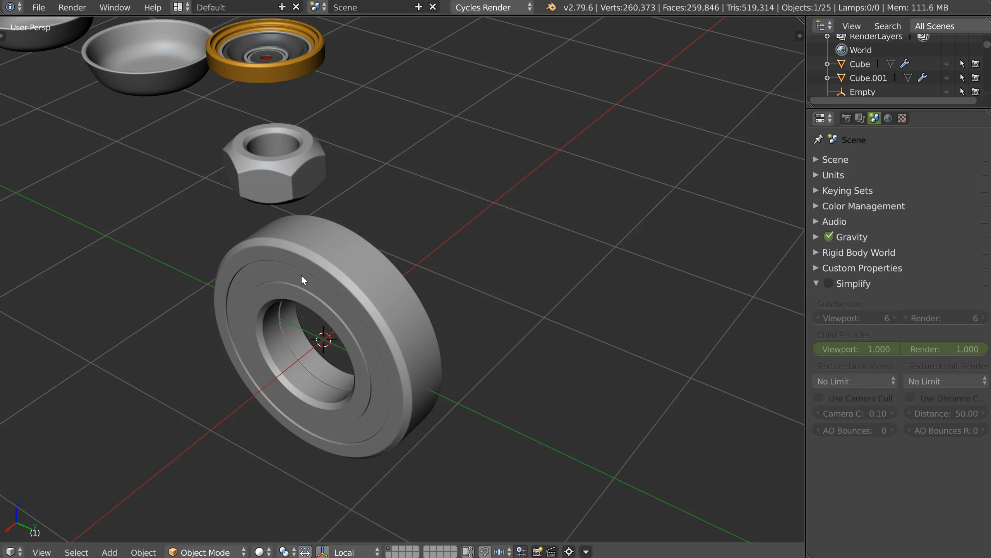
middle_click_drag(301, 274, 555, 315)
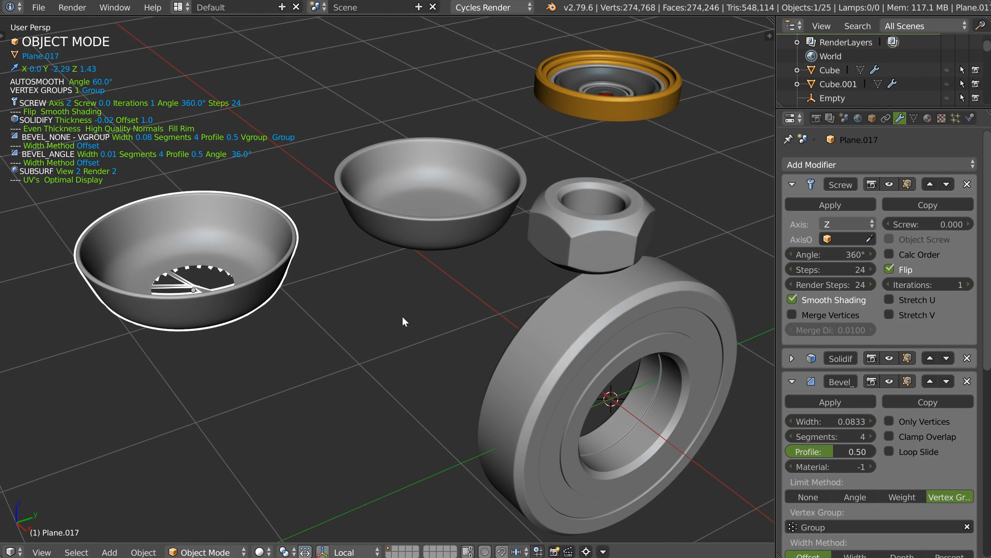
middle_click_drag(404, 318, 410, 307)
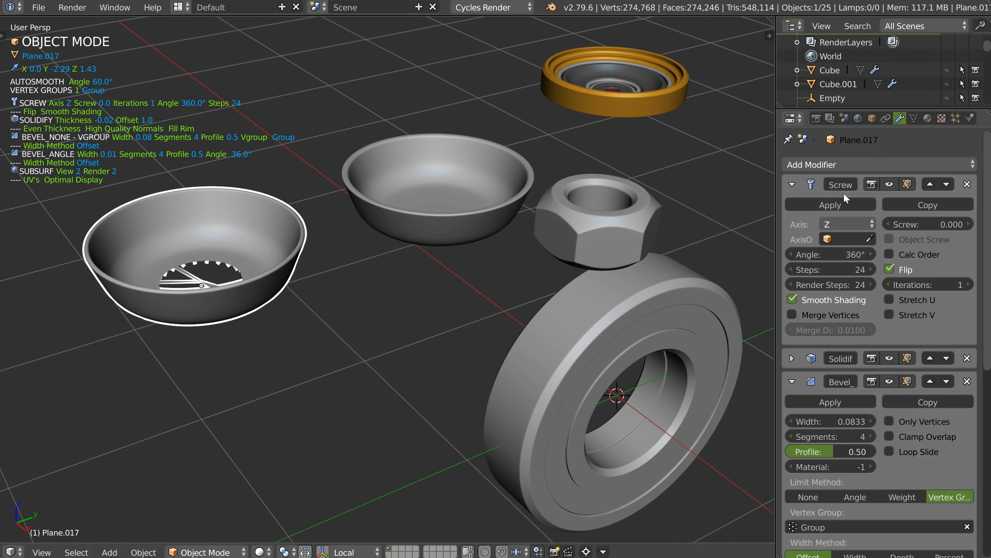
Step: Examine the selected bowl's modifier stack and the stray geometry at the centre of its bottom
scroll(817, 189, "down", 5)
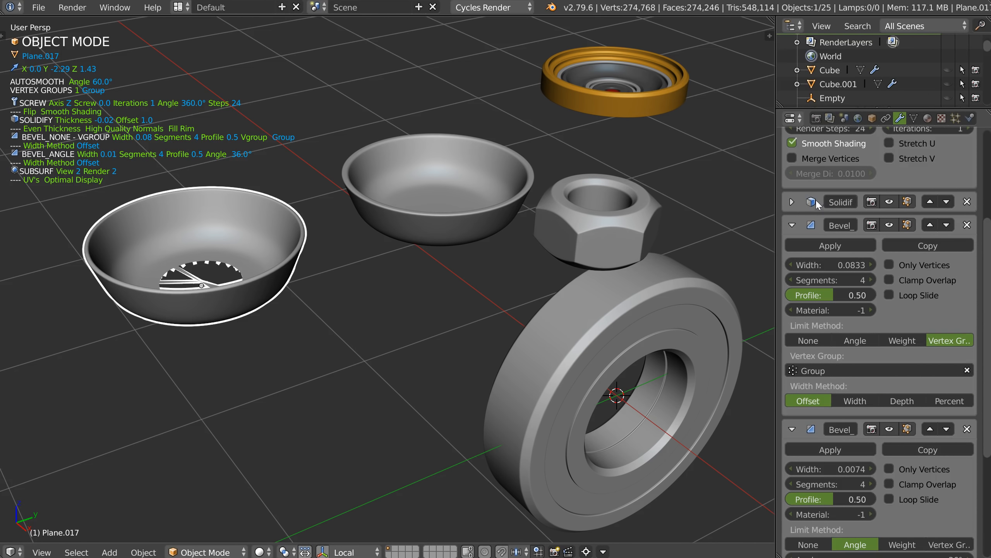
scroll(825, 201, "down", 1)
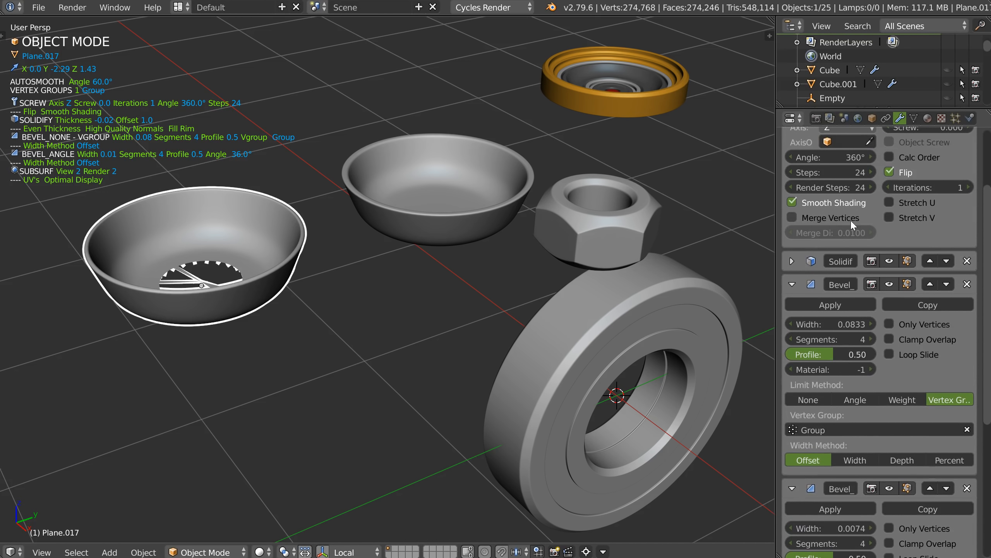
scroll(240, 211, "up", 5)
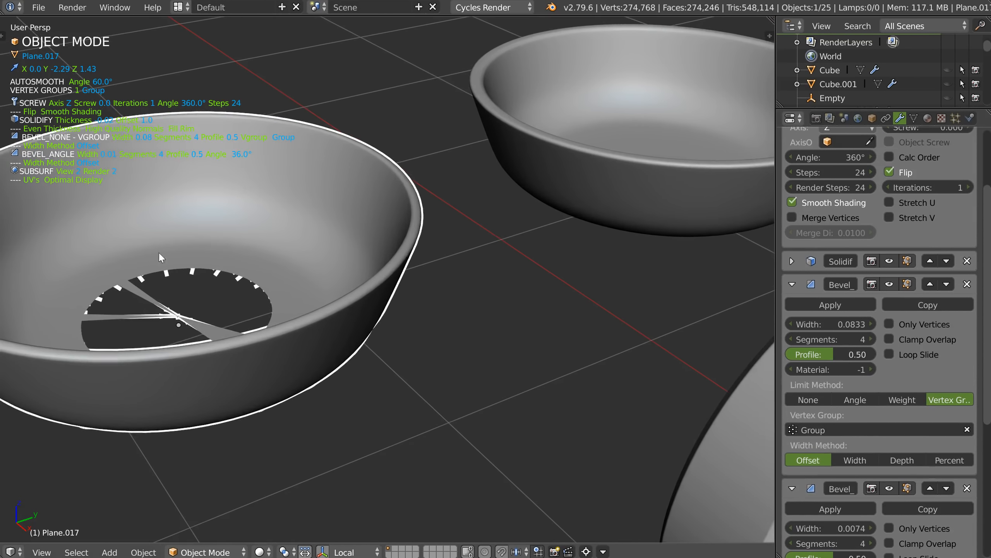
middle_click_drag(159, 253, 253, 225, "shift")
scroll(234, 305, "up", 3)
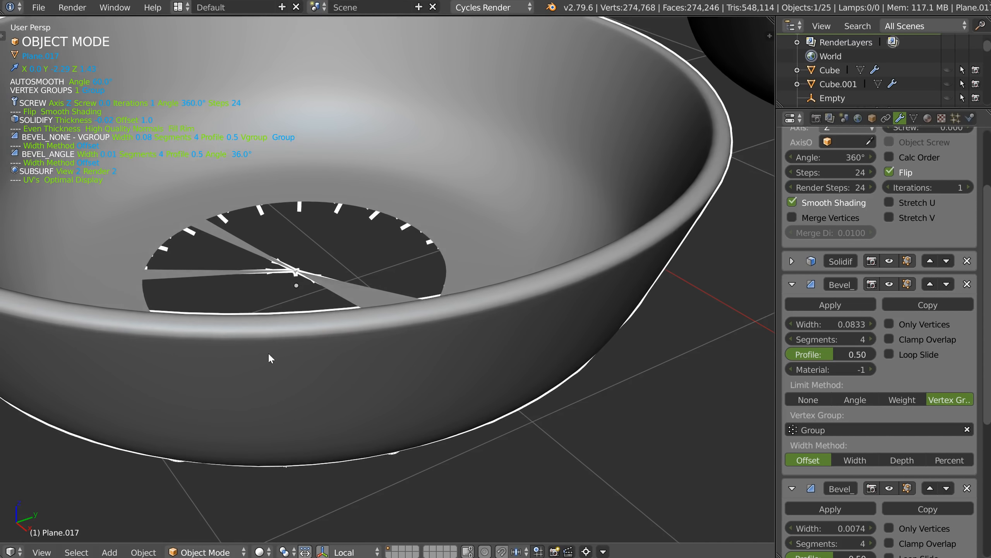
scroll(341, 240, "up", 8)
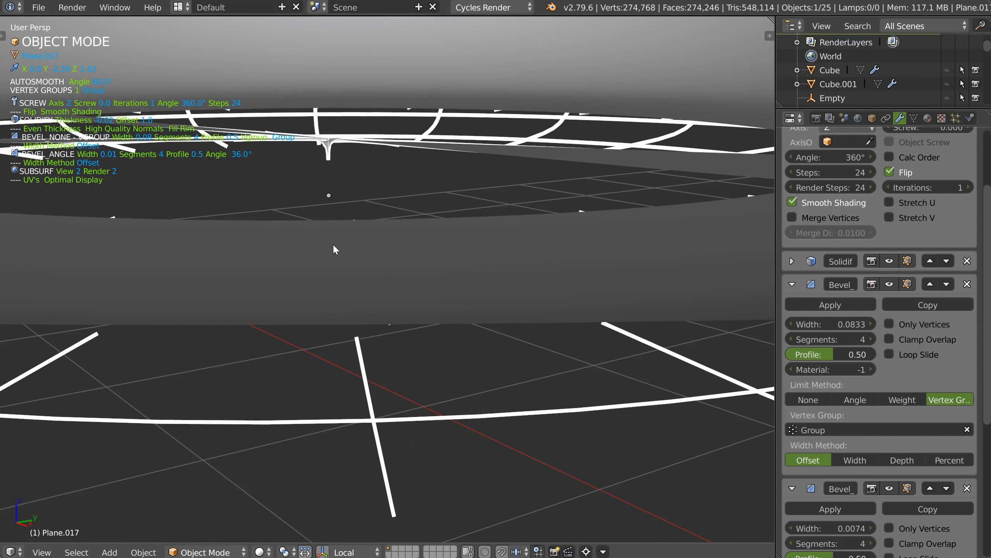
Step: Enable Merge Vertices on the bowl's Screw modifier, then restore the Subdivision Surface modifier at level 2
key("ctrl+z")
scroll(300, 270, "down", 6)
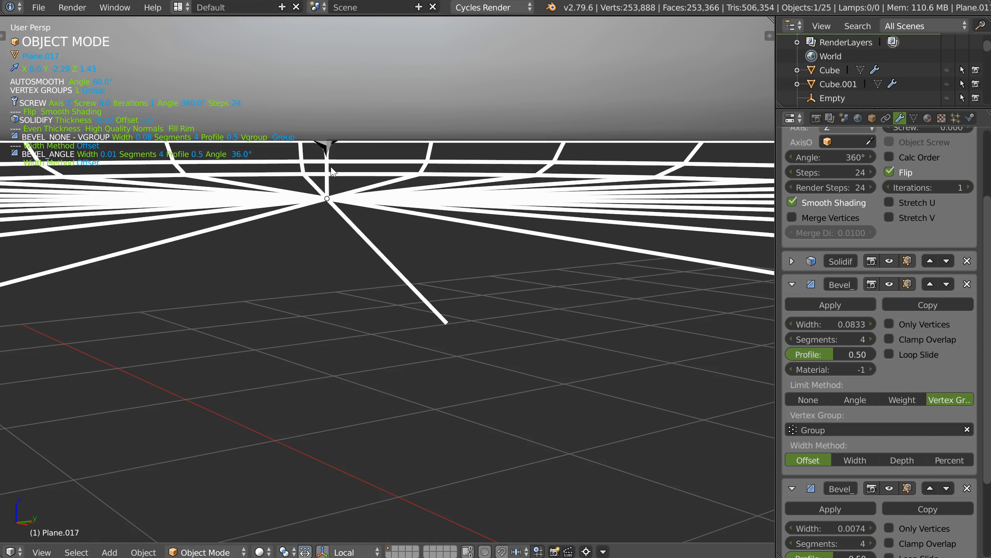
left_click(792, 217)
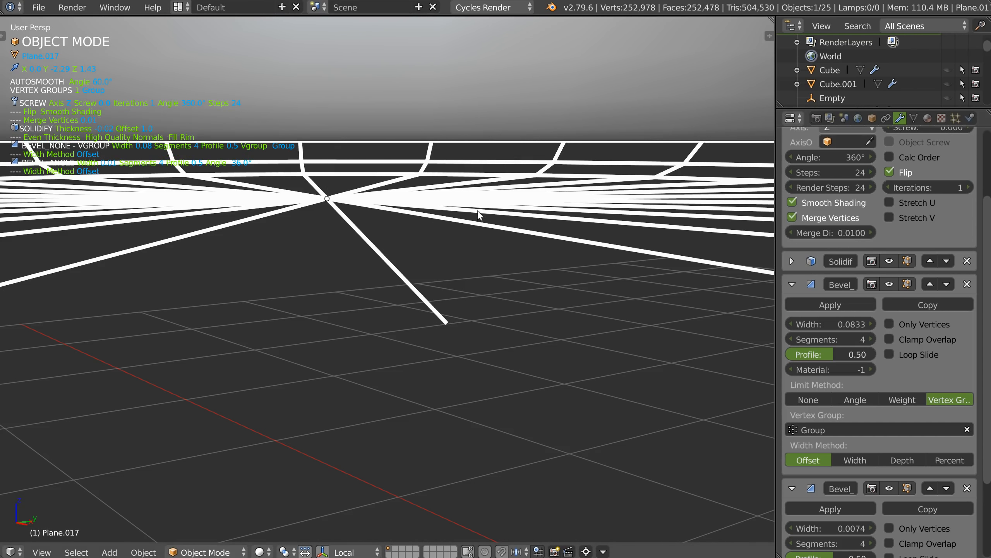
middle_click_drag(351, 182, 318, 221)
scroll(320, 221, "down", 3)
key("ctrl+2")
Step: Extrude the end vertex of the bowl's profile outward along X and then upward along Z to form a raised rim
middle_click_drag(427, 250, 400, 243)
key("Tab")
middle_click_drag(448, 221, 463, 211)
key("e")
key("x")
left_click(502, 236)
key("e")
key("z")
left_click(497, 166)
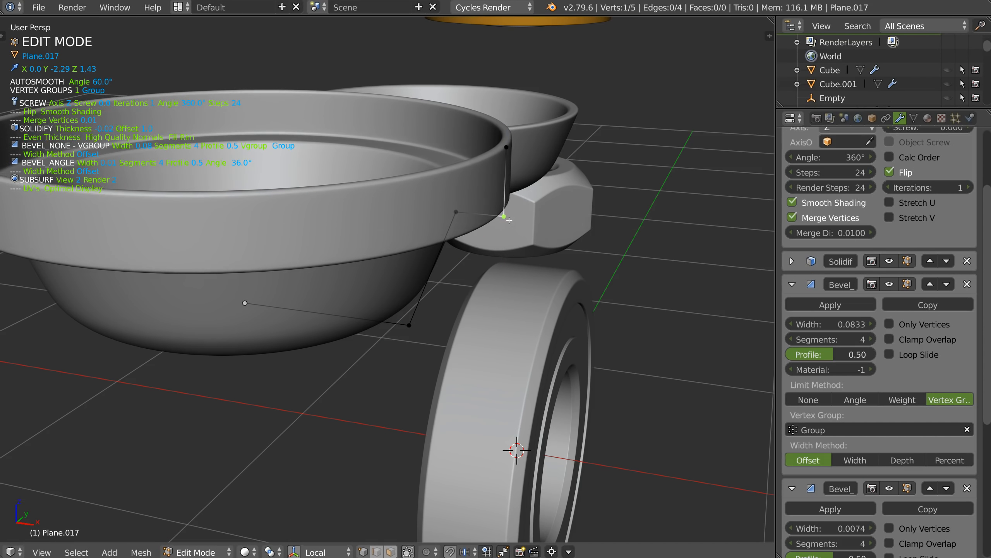
Step: Add a vertex-group bevel 0.06 wide with 11 segments to the rim's lower outer corner and place it above Solidify in the stack
key("alt+shift+q")
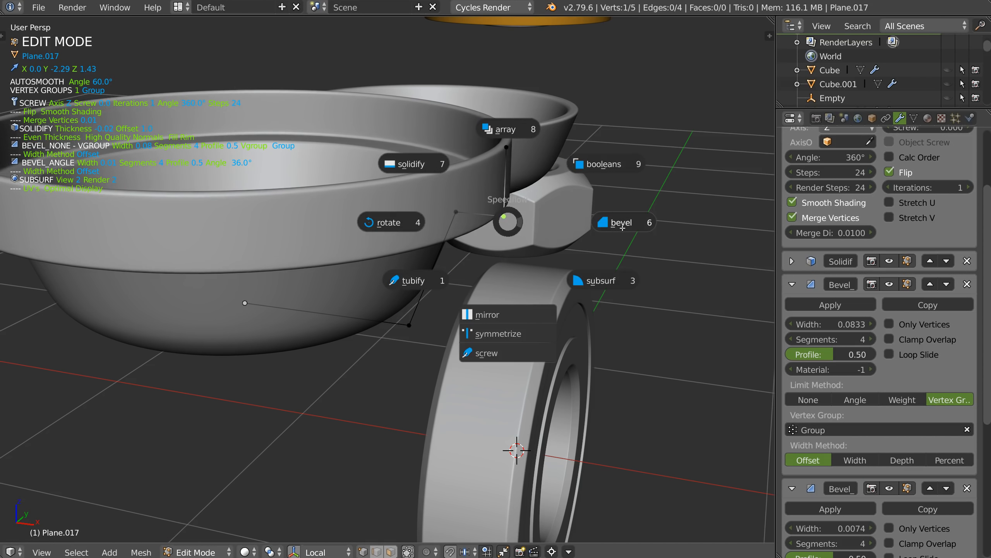
left_click(621, 223)
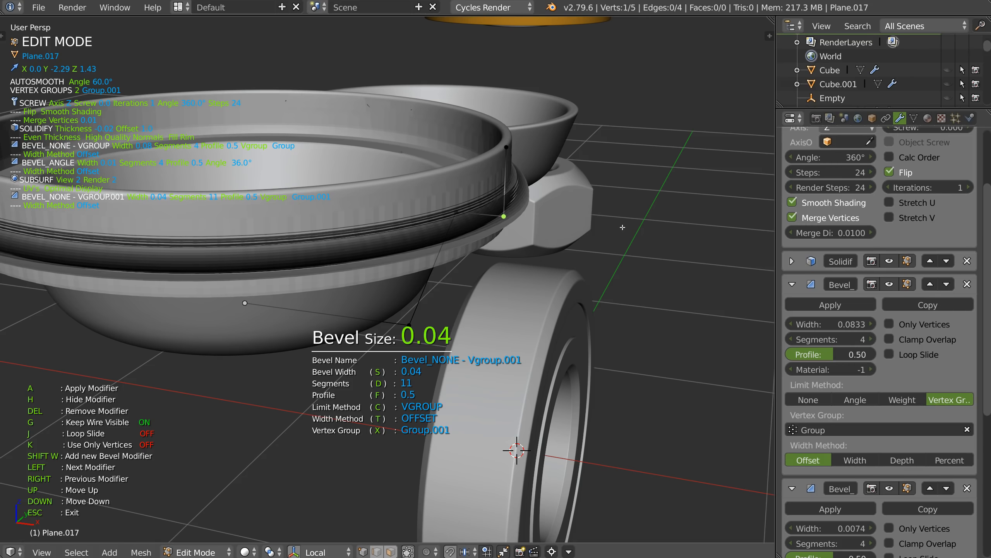
scroll(623, 227, "up", 5)
key("Up")
key("Up")
key("Up")
key("Up")
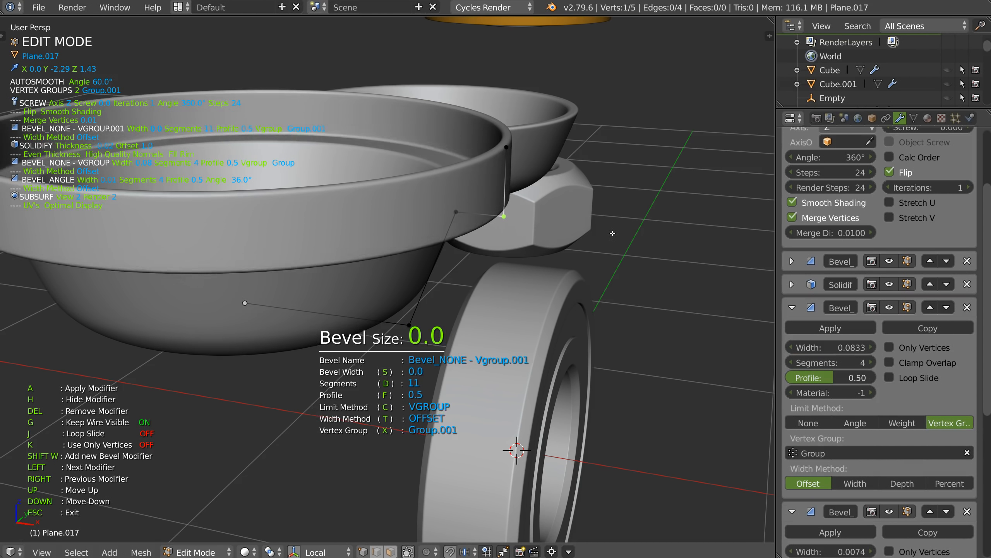
left_click(618, 235)
middle_click_drag(618, 235, 617, 204)
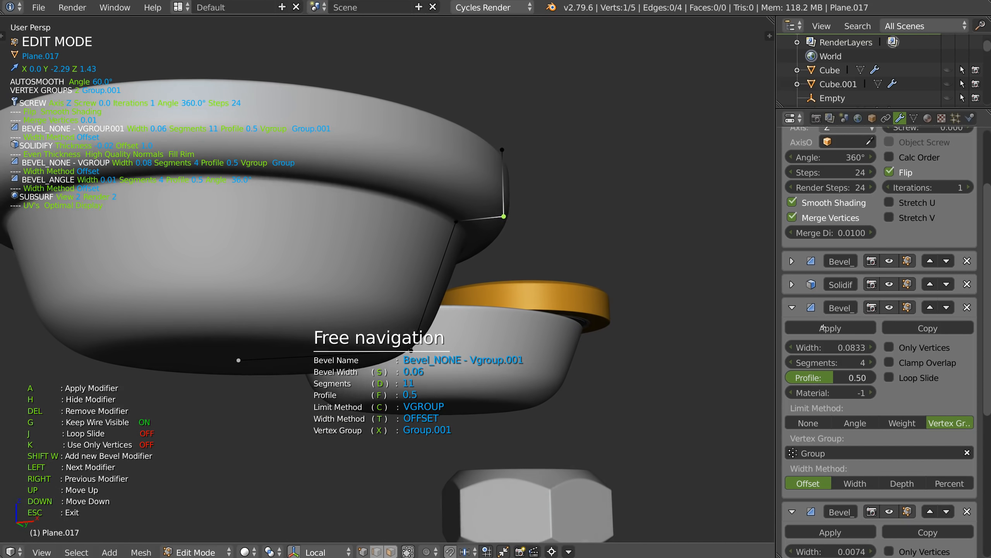
key("Escape")
Step: Collapse the settings of the expanded Bevel and Subdivision Surface modifiers
left_click(798, 310)
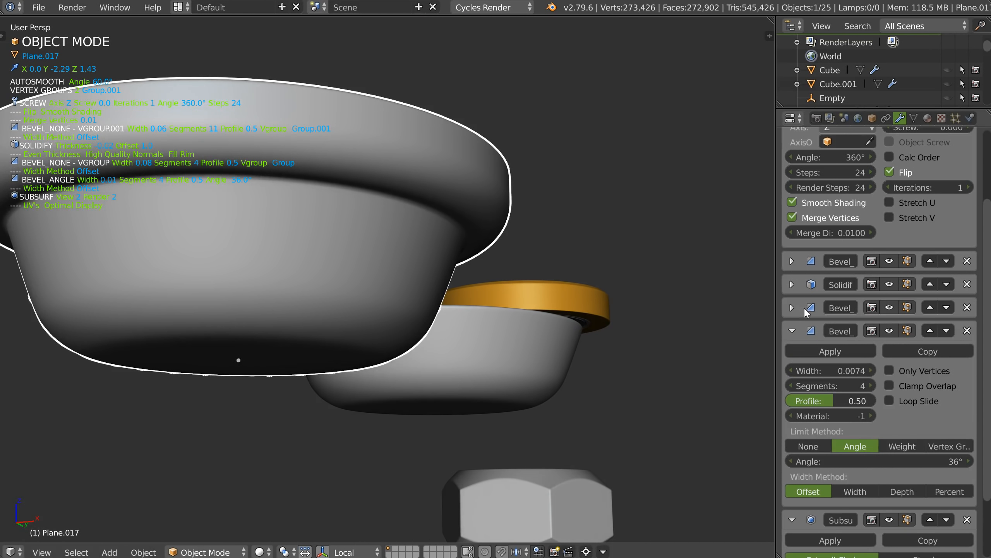
left_click(793, 333)
left_click(792, 439)
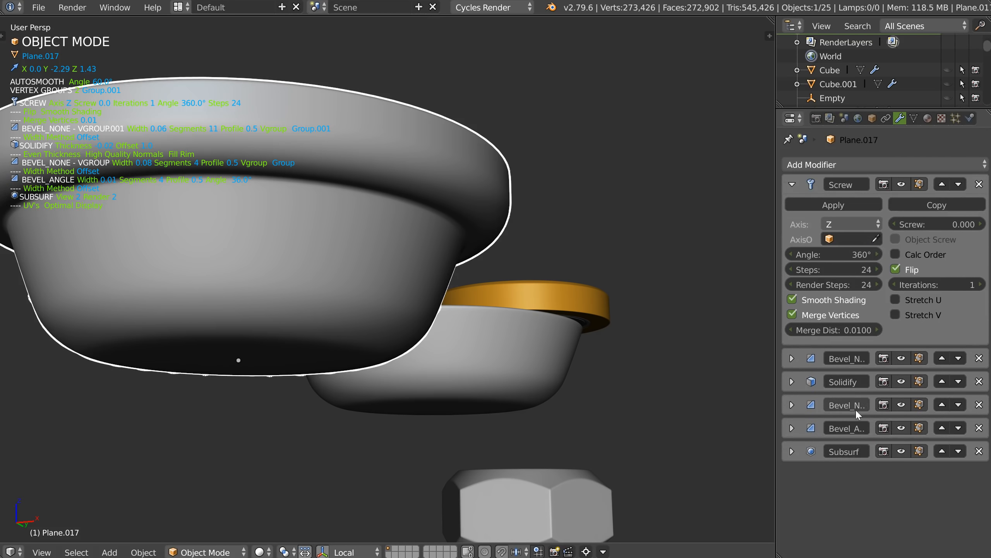
Step: Move the ledge's inner vertex and the bowl's bottom corner vertex inward along X to widen the ledge and narrow the base
middle_click_drag(597, 203, 503, 274)
key("Tab")
left_click(495, 164)
scroll(484, 219, "up", 3)
right_click(482, 299)
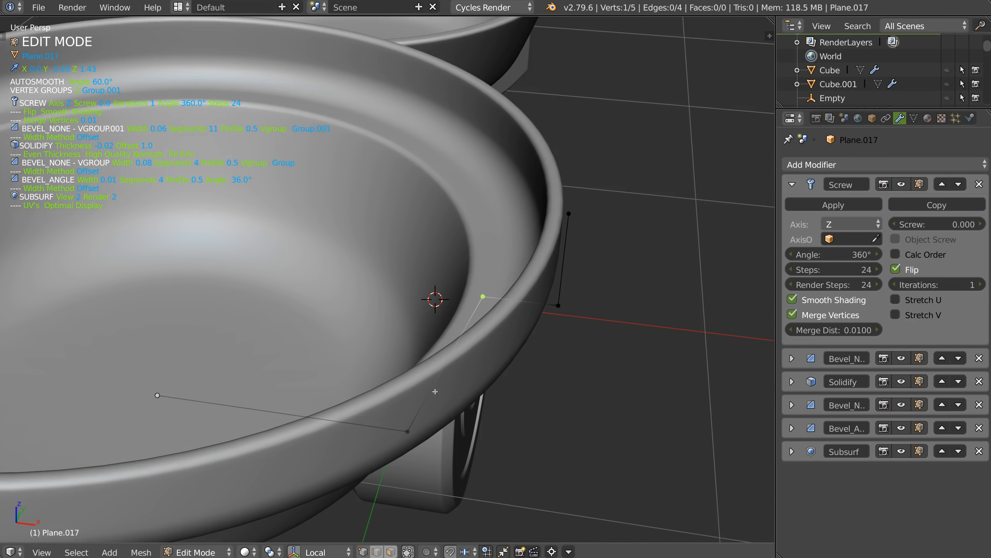
key("g")
key("x")
left_click(358, 398)
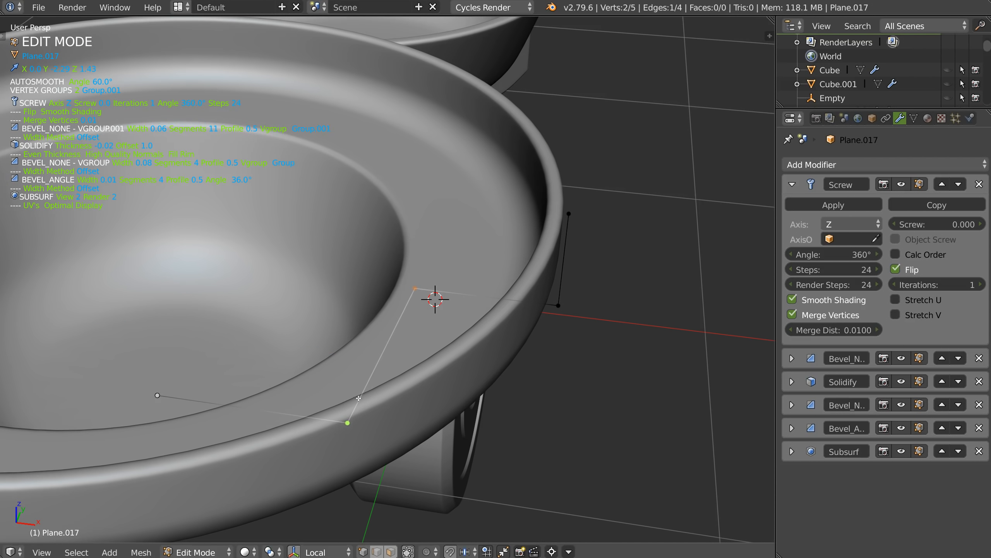
left_click(307, 431)
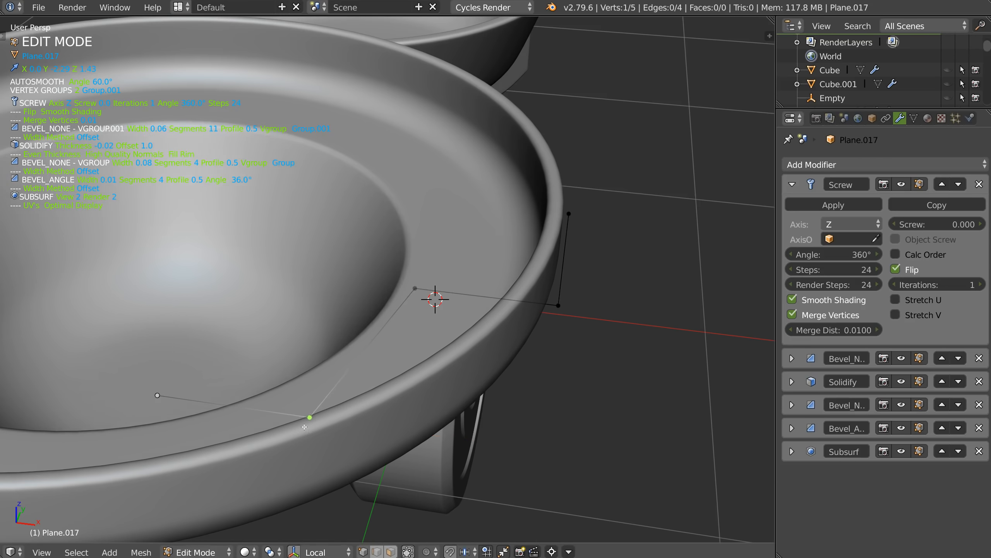
middle_click_drag(307, 432, 338, 315)
Step: Set the width of the bowl's Group vertex-group bevel to 0.02
key("Tab")
key("space")
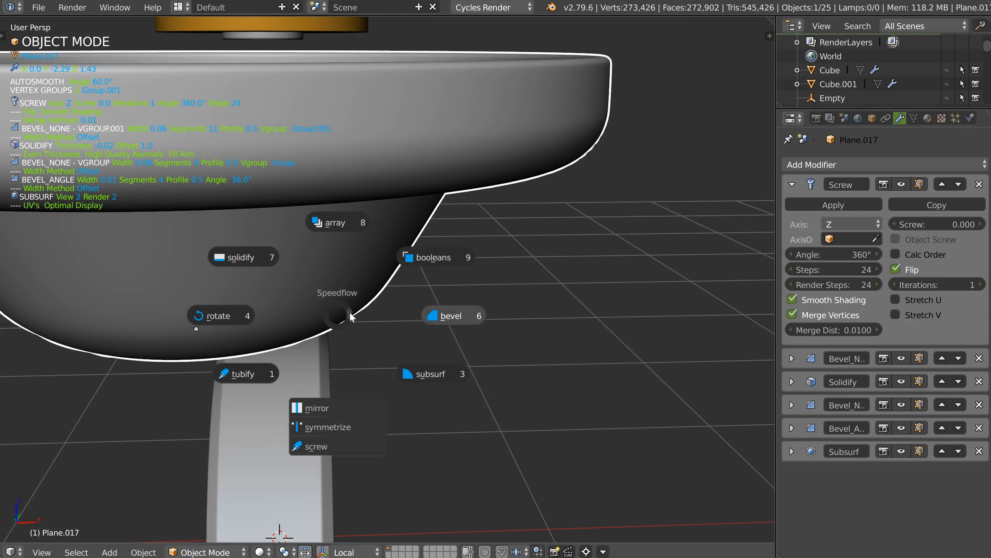
left_click(452, 315)
key("s")
key("Right")
key("s")
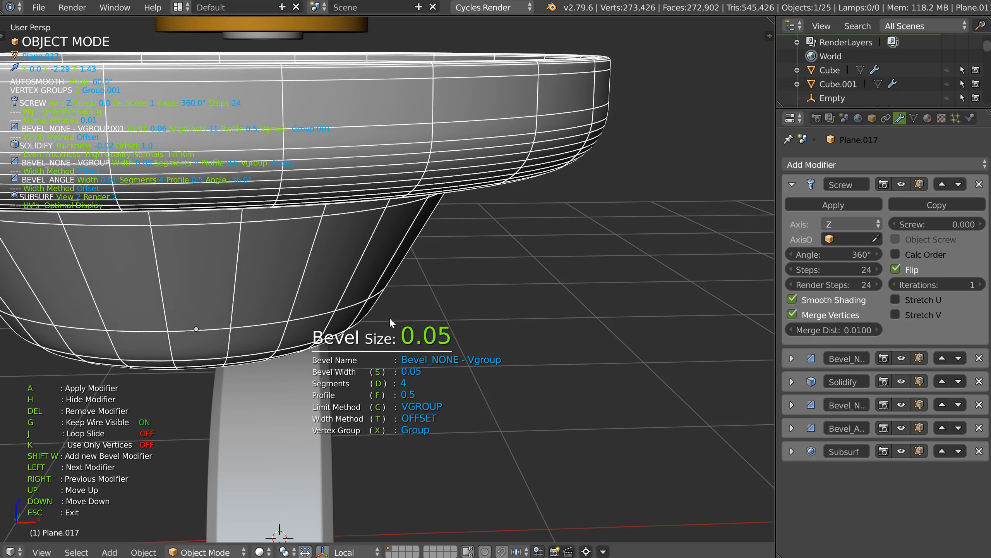
left_click(378, 318)
middle_click_drag(485, 306, 425, 272)
Step: Reduce the Group.001 bevel on the rim's lower outer corner to 1 segment
key("Right")
key("d")
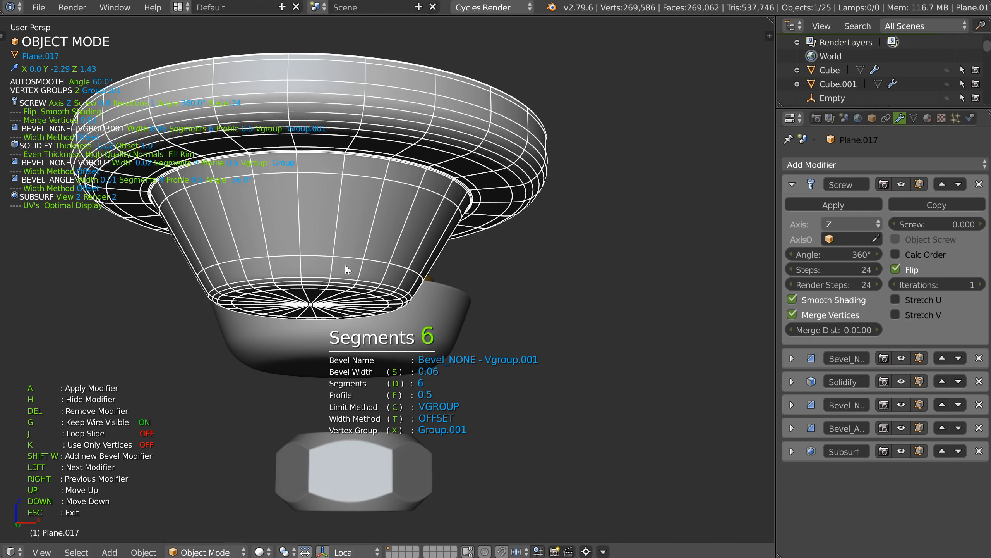
left_click(312, 254)
middle_click_drag(338, 247, 441, 251)
key("Escape")
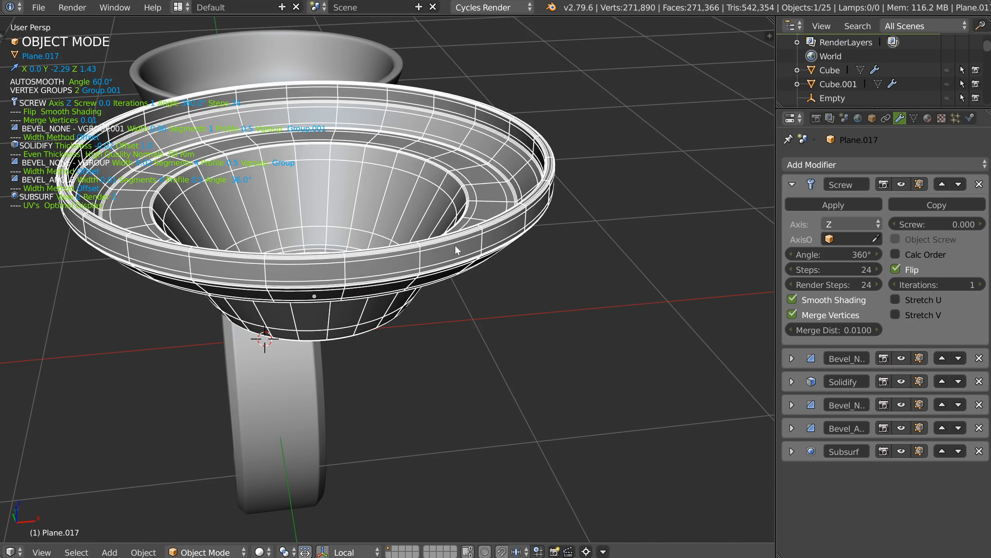
Step: Remove the Subdivision Surface modifier from the bowl
key("Tab")
scroll(412, 280, "up", 6)
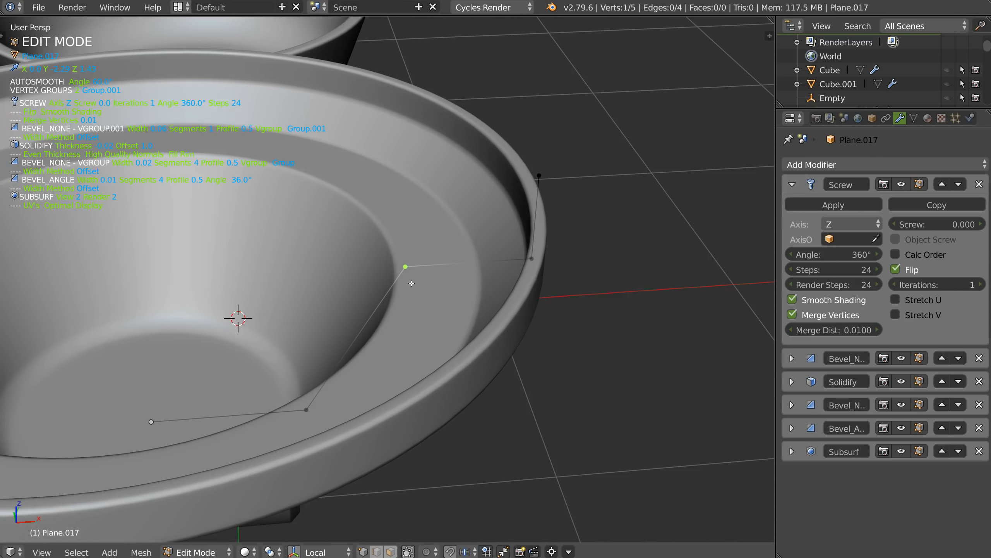
key("ctrl+Tab")
left_click(438, 220)
right_click(431, 247)
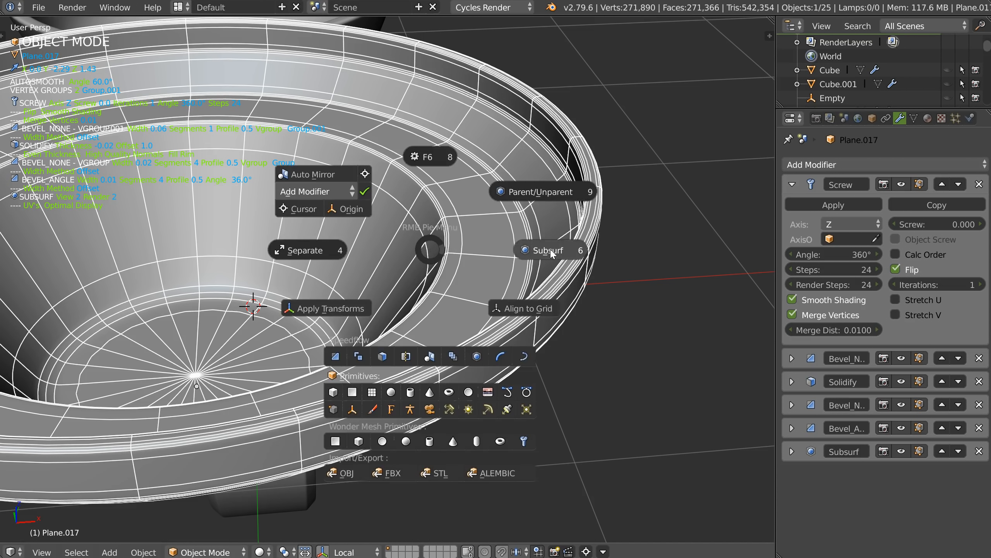
left_click(548, 250)
Step: Add a vertex-group bevel 0.03 wide with 10 segments to the ledge's inner corner and move it above the angle bevel
key("Tab")
right_click(452, 230)
left_click(546, 238)
left_click(547, 240)
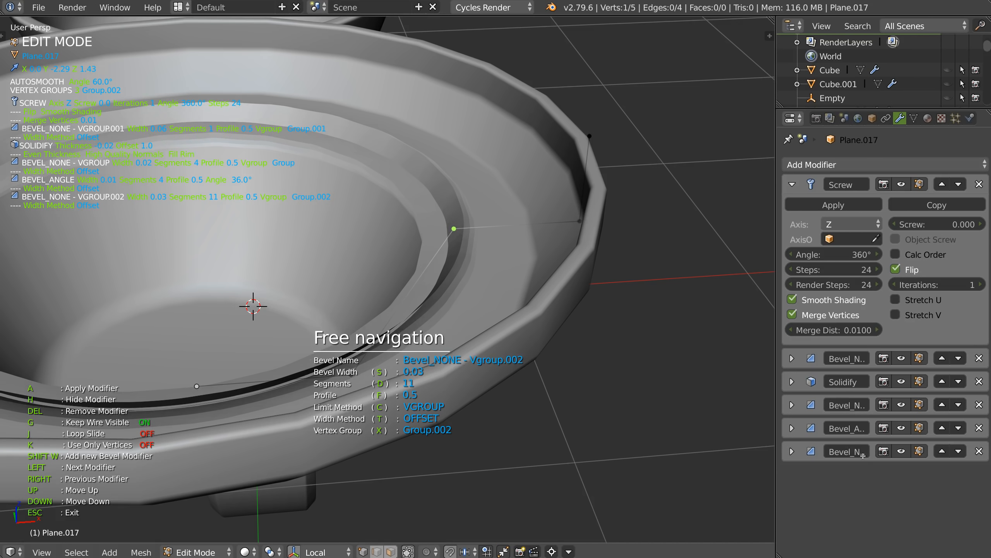
key("Up")
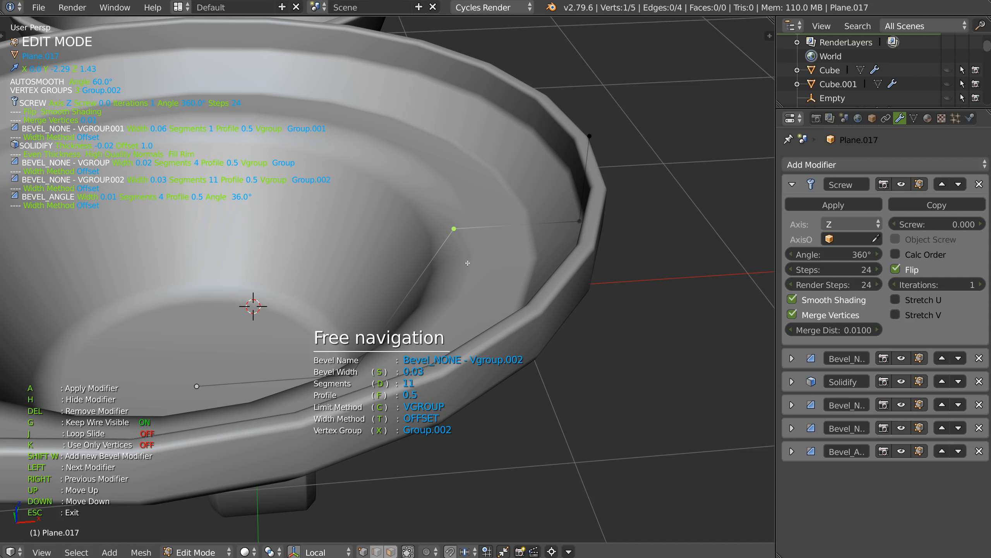
key("d")
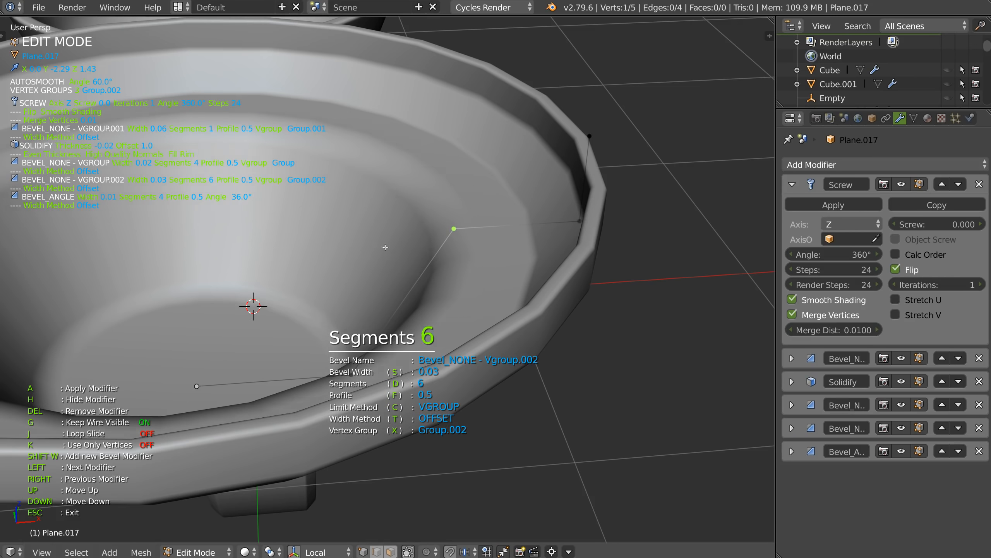
left_click(458, 259)
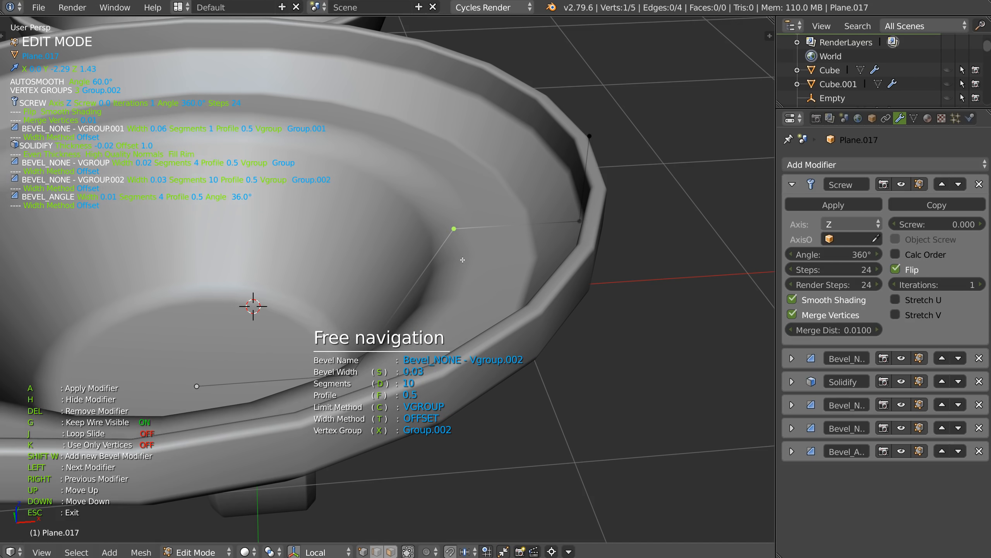
key("s")
left_click(450, 269)
key("Escape")
Step: Add a Subdivision Surface modifier with 2 view and 2 render levels to the bowl
key("Tab")
mouse_move(458, 288)
middle_mouse_down()
mouse_move(441, 218)
mouse_move(379, 282)
mouse_move(494, 267)
mouse_move(482, 234)
mouse_move(466, 265)
mouse_move(487, 285)
mouse_move(489, 306)
mouse_move(461, 185)
mouse_move(356, 197)
mouse_move(427, 230)
mouse_move(415, 249)
middle_mouse_up()
key("ctrl+2")
key("shift+z")
left_click(487, 269)
Step: Examine the subdivided bowl's profile, side wall and underside, in both shaded and wireframe display
key("Tab")
middle_click_drag(289, 264, 363, 268)
scroll(363, 268, "up", 2)
middle_click_drag(281, 240, 398, 250, "shift")
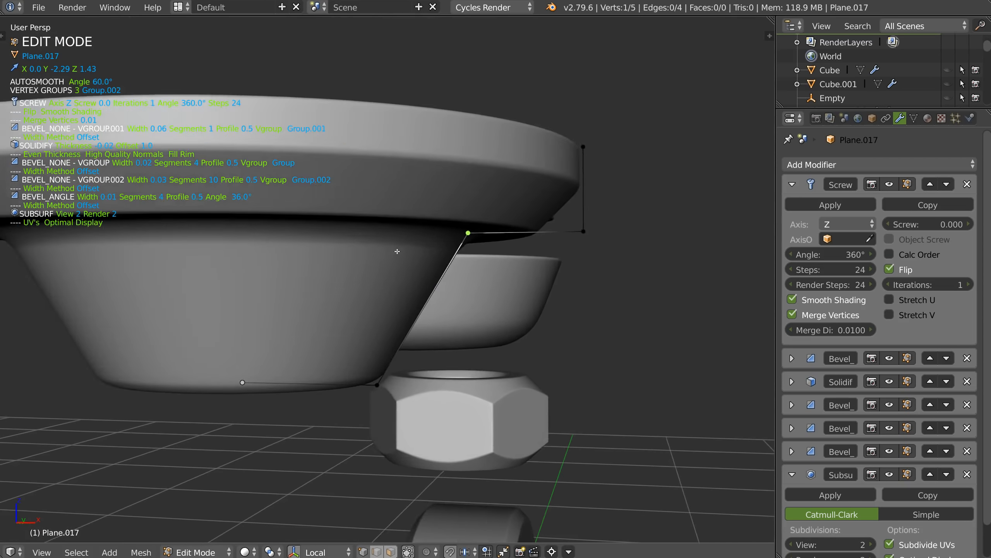
middle_click_drag(398, 295, 404, 266)
middle_click_drag(384, 369, 383, 368)
key("Tab")
left_click(402, 252)
key("shift+z")
left_click(501, 270)
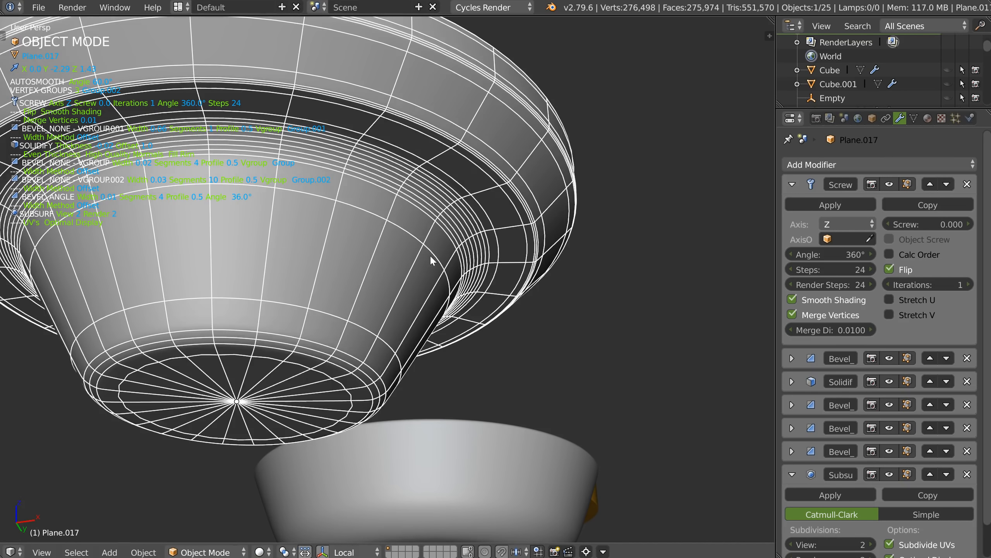
Step: Undo the Subdivision Surface on the bowl to look at the long faces of its sloped wall
key("ctrl+z")
middle_click_drag(413, 249, 391, 270)
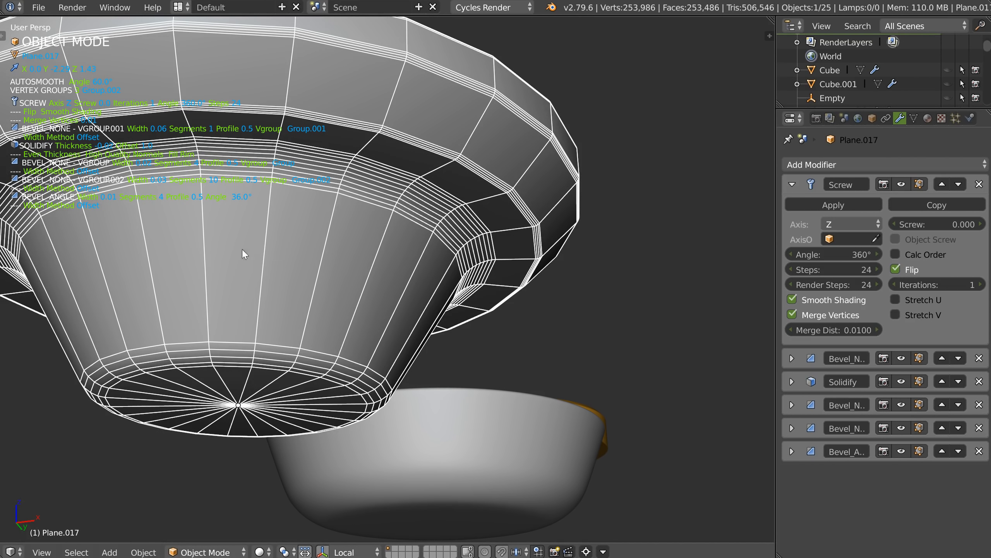
middle_click_drag(299, 269, 302, 137)
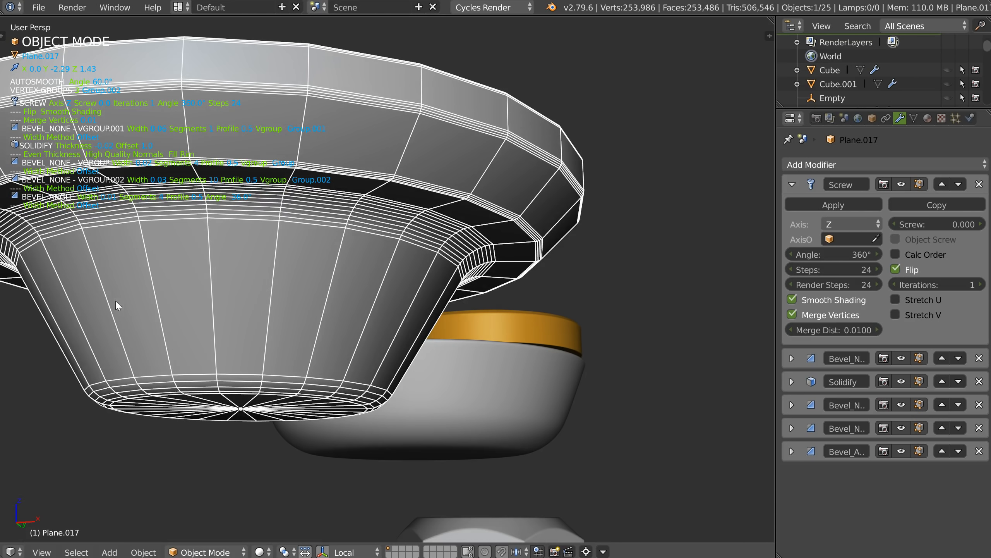
Step: Subdivide the profile edge of the bowl's sloped wall once to add a vertex at its middle
middle_click_drag(360, 304, 382, 206)
key("Tab")
left_click(316, 313, "shift")
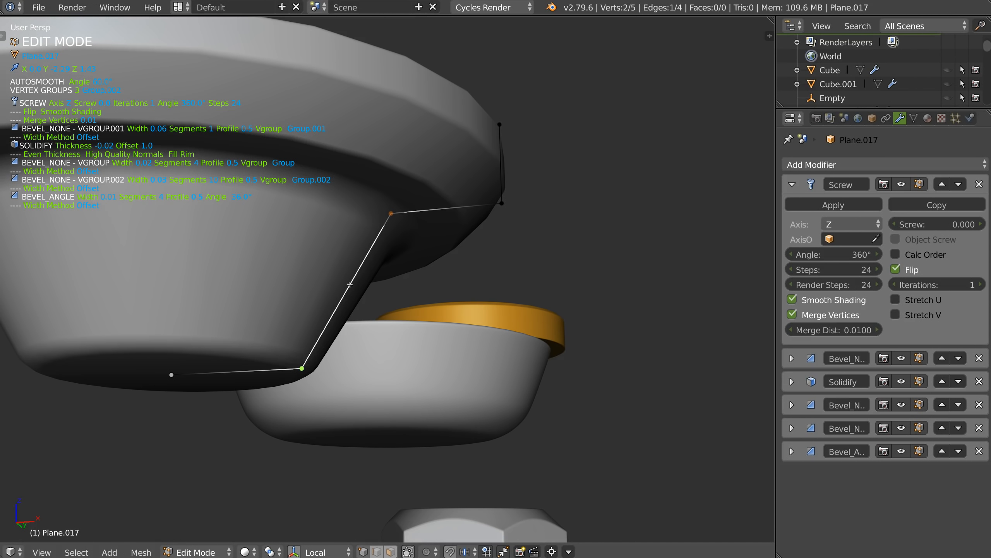
middle_click_drag(350, 287, 403, 165)
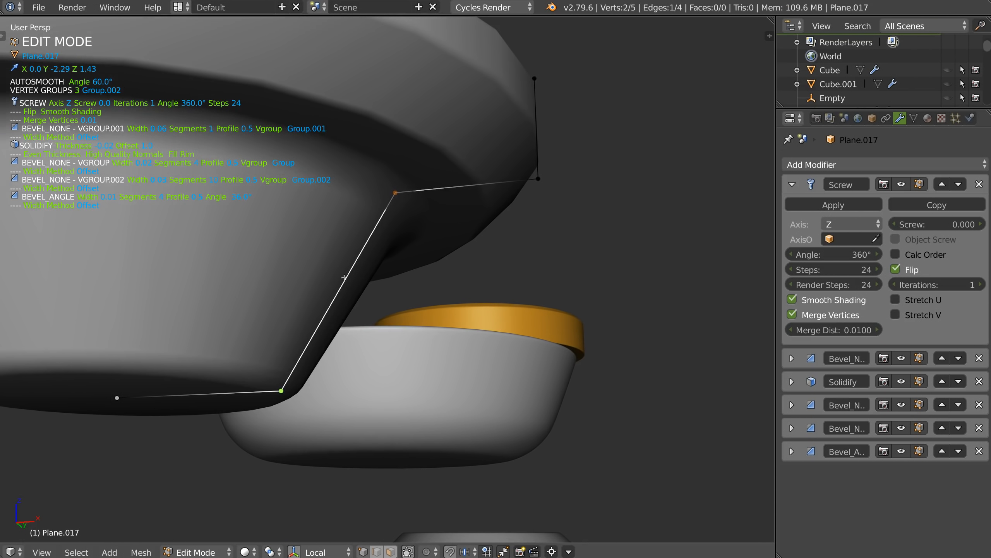
key("w")
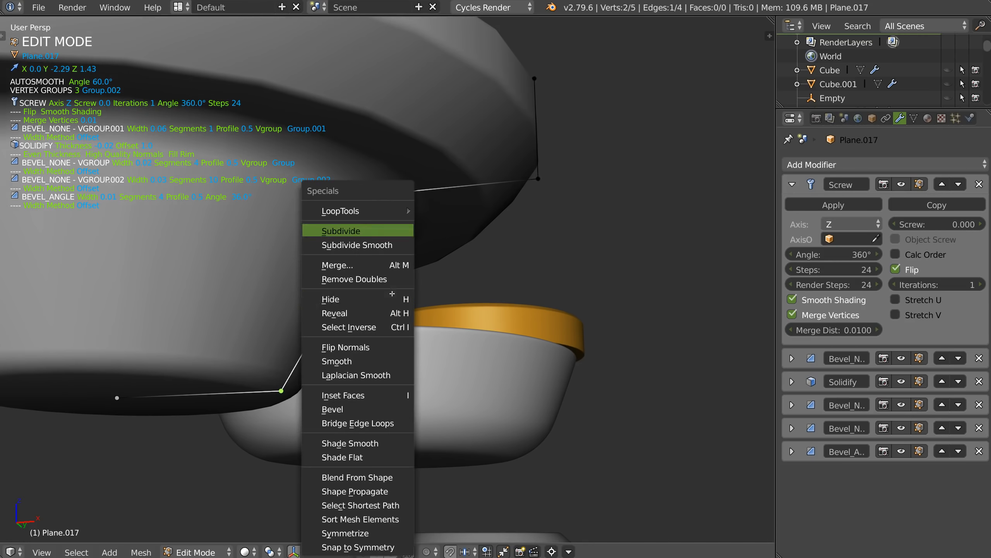
left_click(334, 231)
middle_click_drag(369, 287, 340, 275)
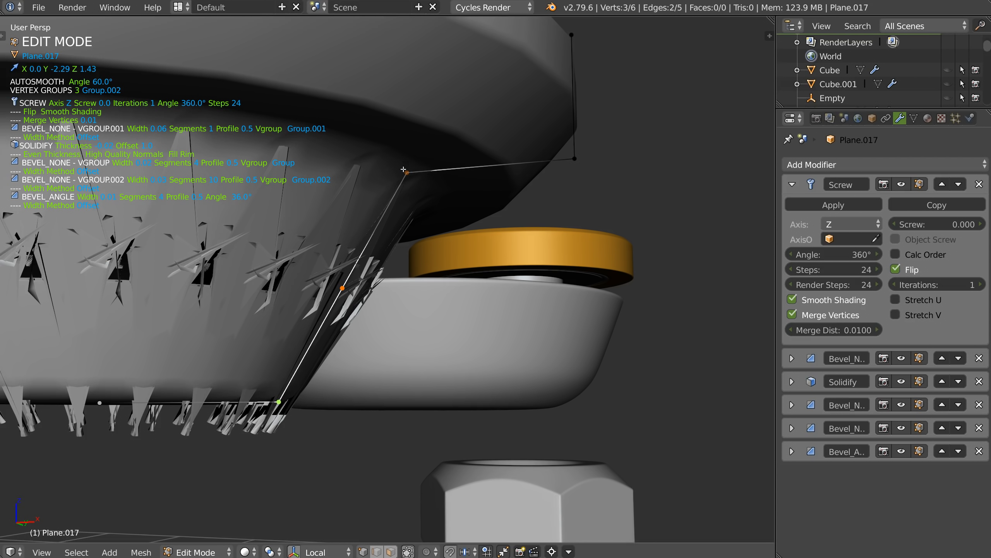
Step: Remove the sloped wall's middle vertex from the Group.002 and Group vertex groups and check the resulting wireframe
right_click(344, 288)
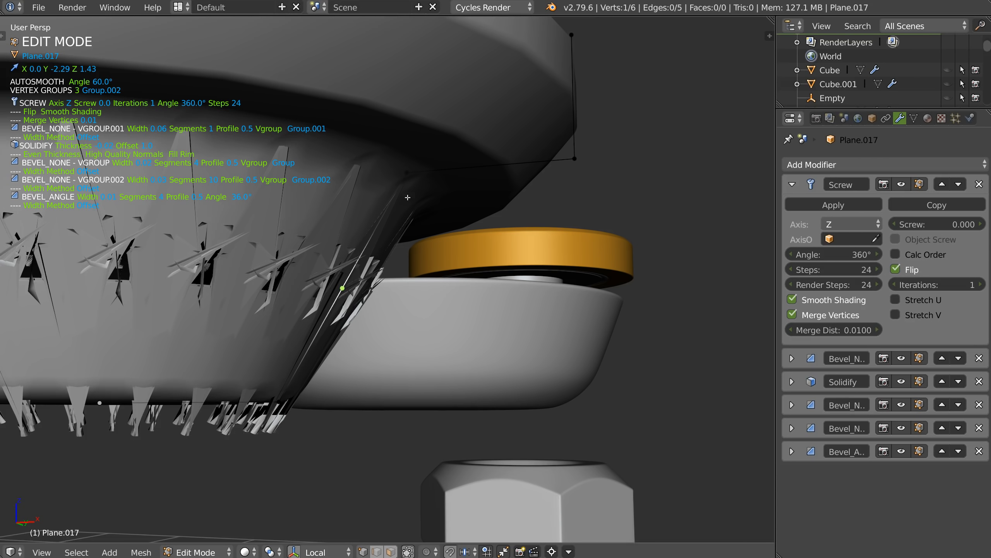
key("space")
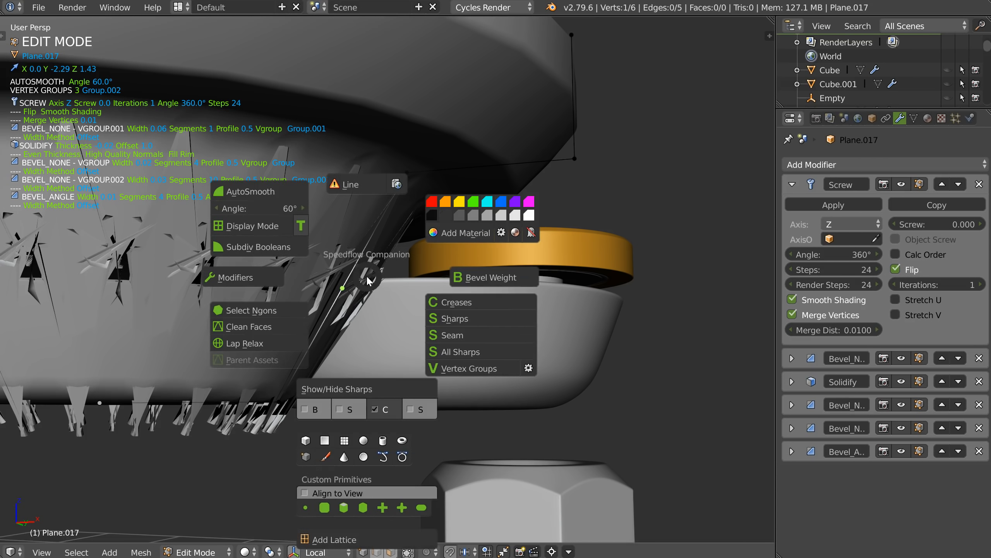
left_click(529, 369)
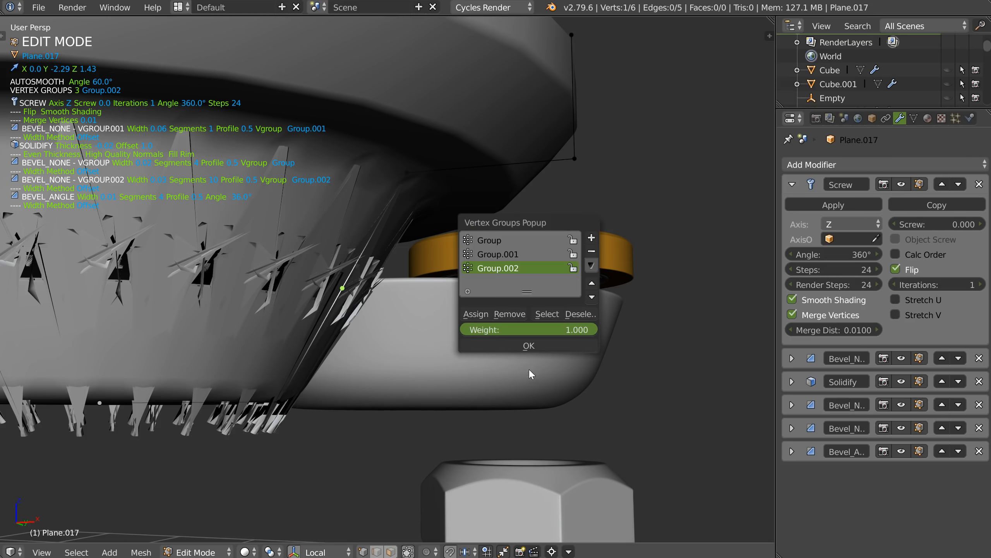
left_click(516, 315)
left_click(486, 238)
left_click(506, 314)
left_click(529, 345)
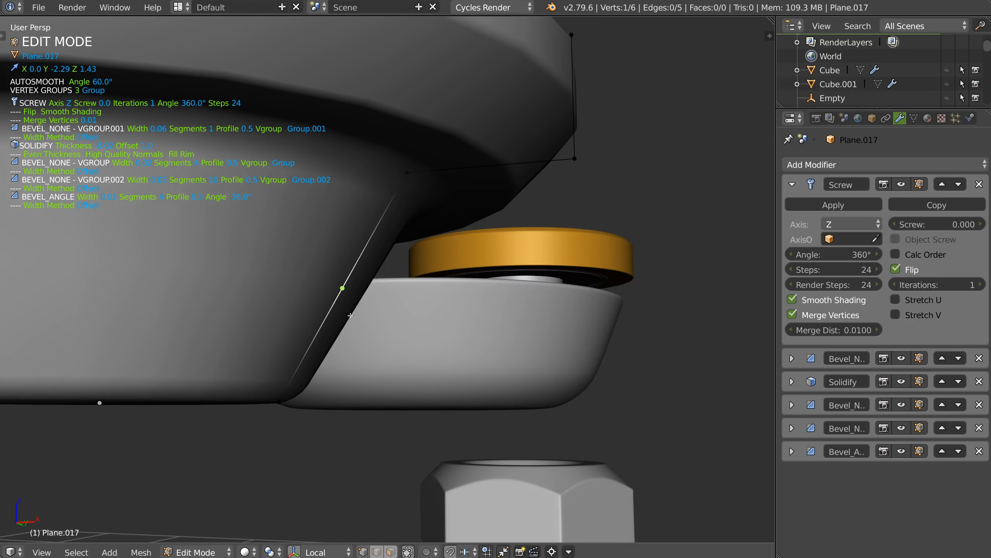
key("Tab")
middle_click_drag(324, 277, 340, 192)
scroll(300, 296, "down", 3)
middle_click_drag(309, 297, 373, 249)
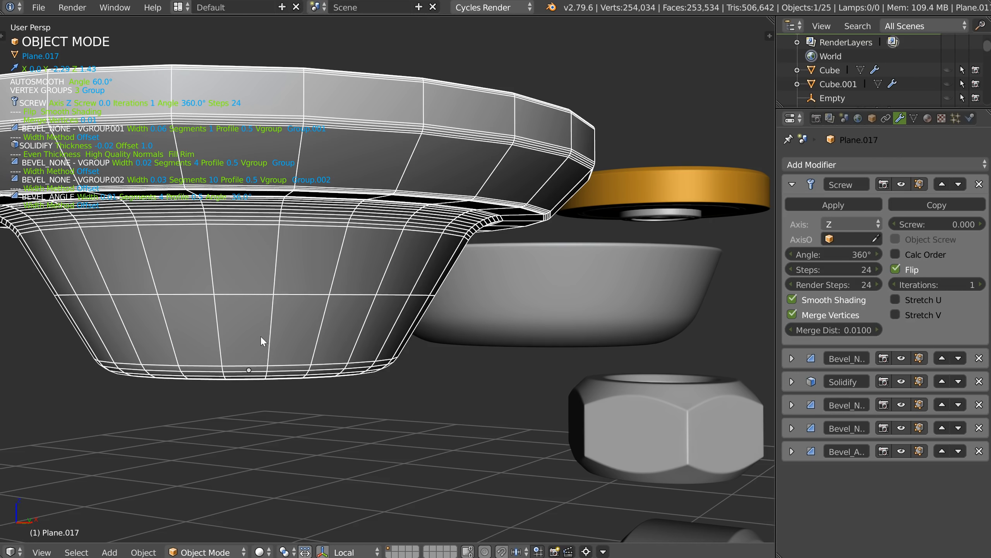
Step: Raise the top vertex of the bowl profile's outer rim wall along Z to make the wall taller
middle_click_drag(264, 244, 187, 313)
middle_click_drag(188, 312, 354, 325, "shift")
scroll(342, 270, "up", 2)
key("Tab")
scroll(304, 281, "up", 3)
scroll(305, 281, "down", 2)
scroll(332, 305, "up", 1)
middle_click_drag(326, 250, 330, 289)
right_click(331, 284)
key("g")
key("z")
left_click(328, 240)
Step: Extrude the raised rim vertex inward along X to form a flat top edge on the profile
middle_click_drag(328, 241, 337, 273)
key("e")
key("x")
left_click(234, 256)
Step: Subdivide the rim's flat top edge and vertex-bevel its middle vertex into two with an offset of about 0.01
middle_click_drag(242, 274, 317, 298)
scroll(323, 278, "up", 2)
right_click(325, 409)
right_click(320, 222)
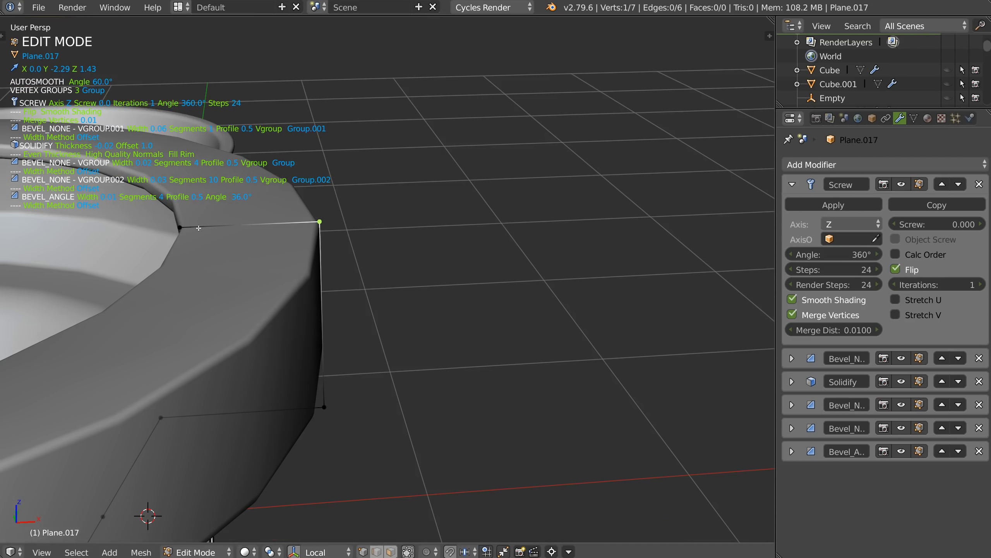
right_click(179, 227, "shift")
key("w")
left_click(261, 228)
right_click(250, 224)
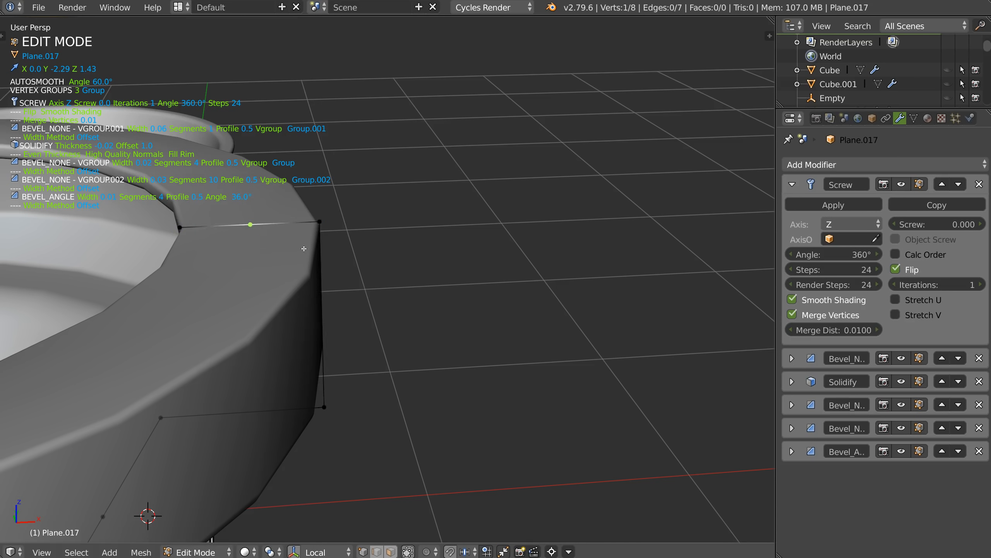
key("ctrl+shift+b")
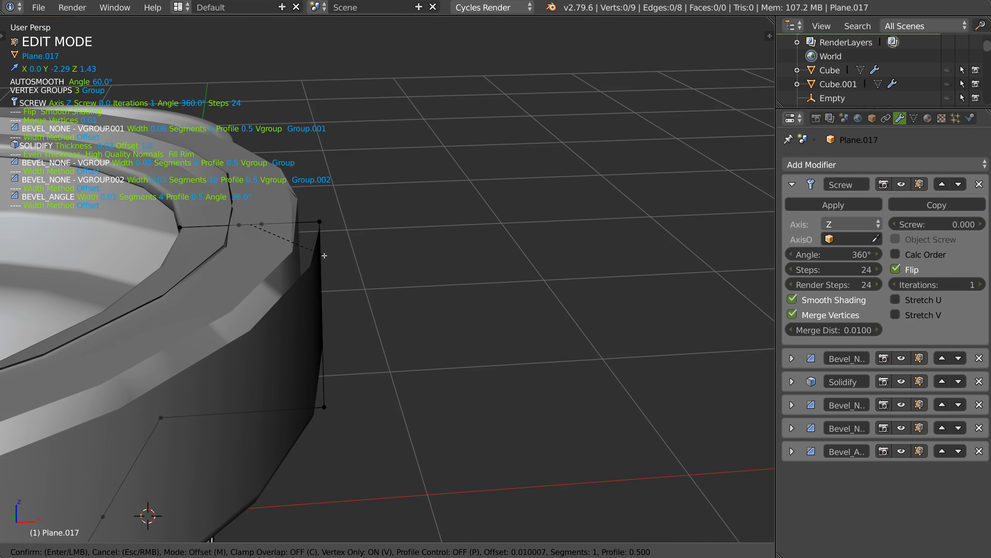
left_click(324, 256)
Step: Enable Calc Order in the bowl's Screw modifier and check the rim's surface
middle_click_drag(322, 257, 360, 222)
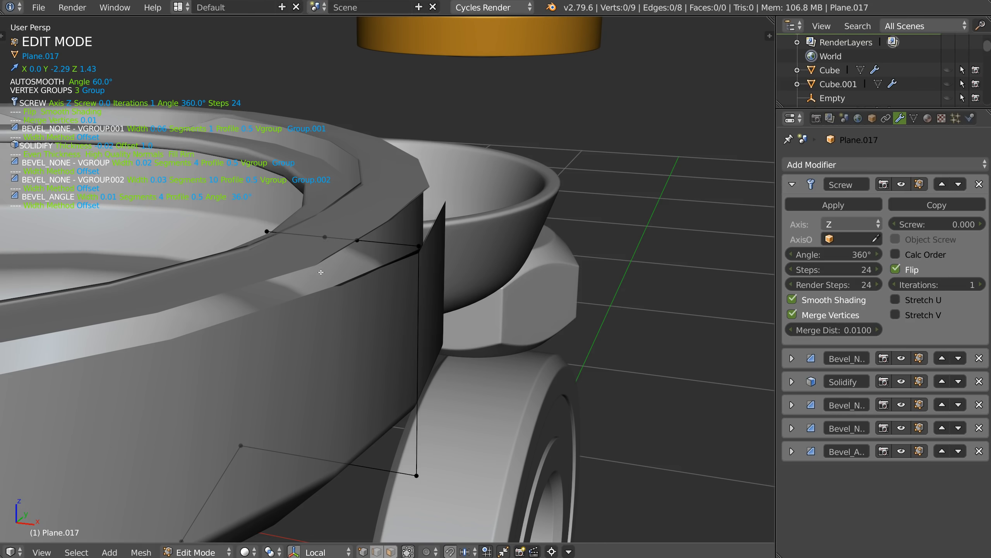
left_click(895, 254)
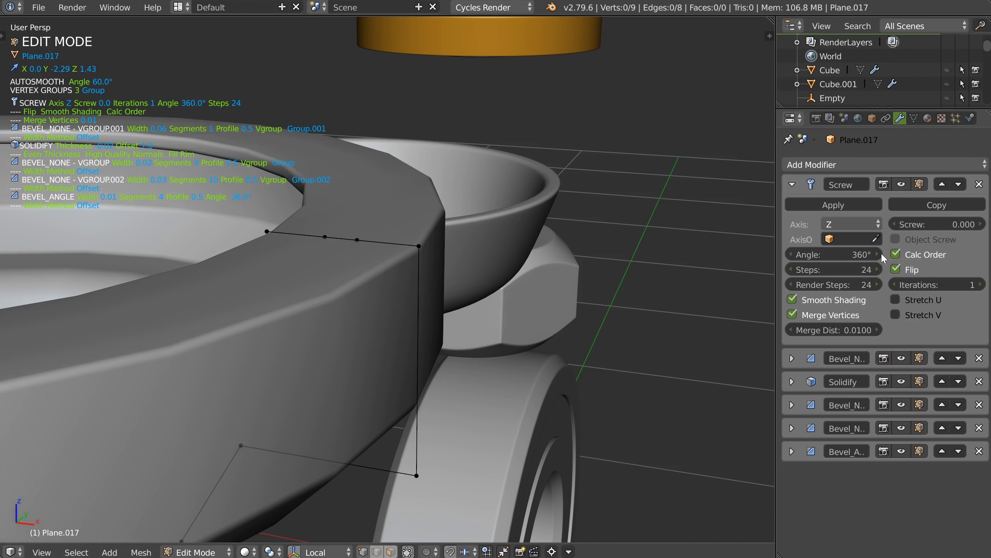
middle_click_drag(348, 283, 336, 241)
key("Tab")
key("Tab")
Step: Scale the two middle vertices of the rim's top edge apart until the edge's vertices are roughly evenly spaced
left_click(367, 245)
key("s")
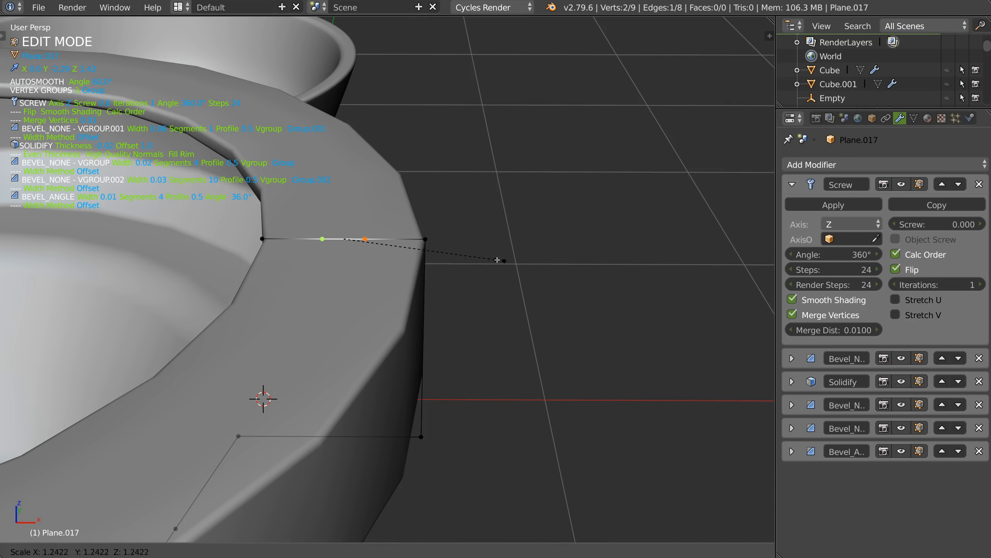
left_click(548, 264)
key("Tab")
middle_click_drag(413, 248, 448, 235)
key("Tab")
key("s")
left_click(499, 249)
scroll(449, 234, "down", 5)
key("Tab")
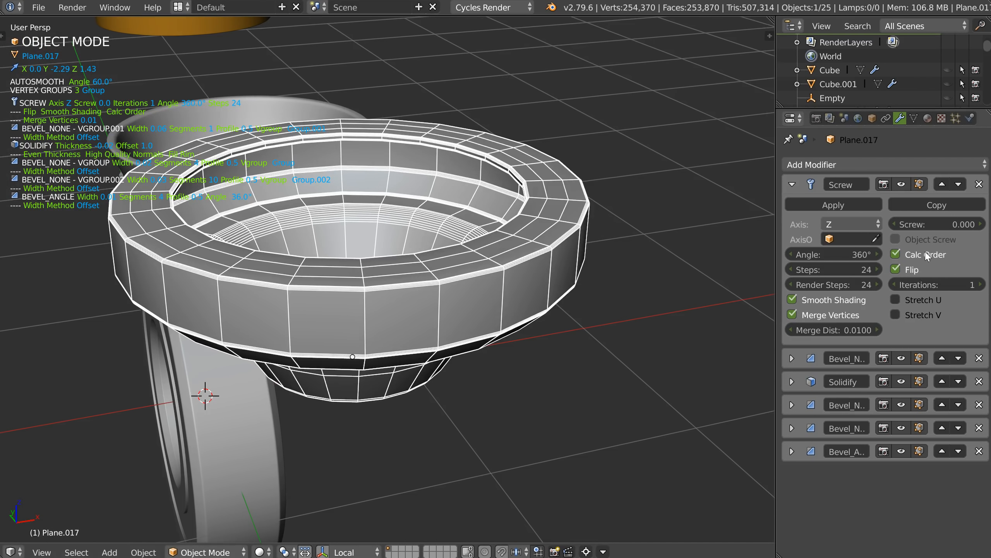
Step: Hide all of the bowl's modifiers to inspect its bare profile line, and show them again
middle_click_drag(593, 248, 336, 336)
right_click(350, 293)
left_click(232, 293)
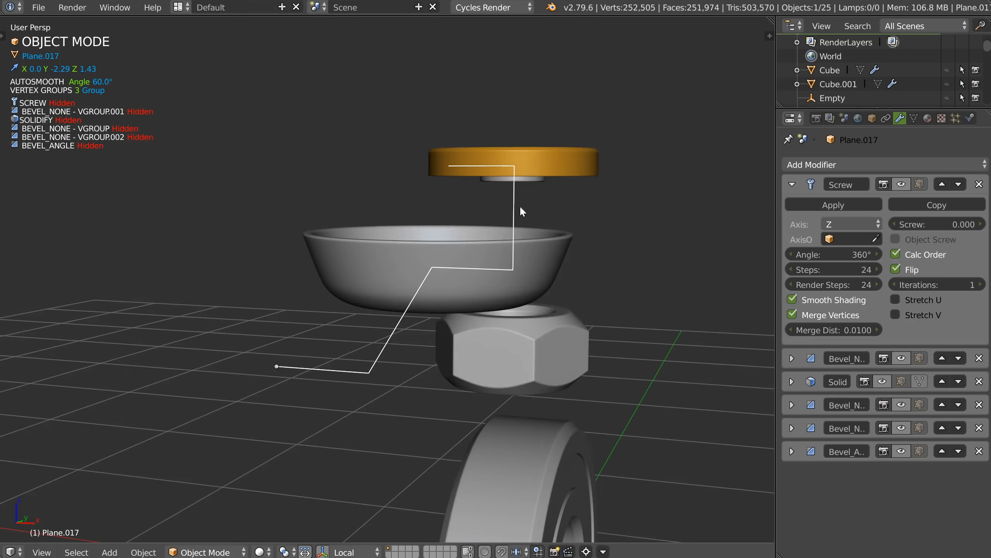
key("Tab")
middle_click_drag(414, 305, 402, 324)
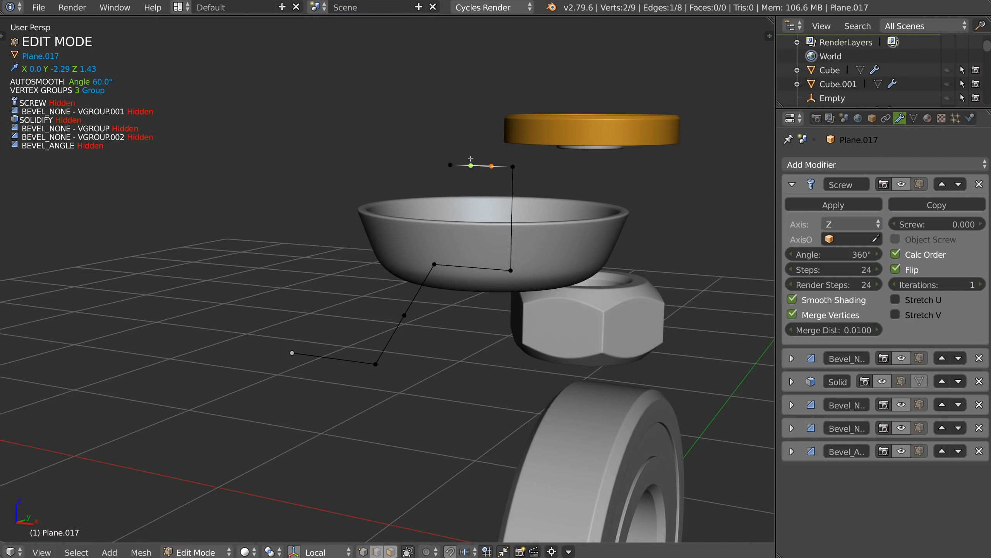
middle_click_drag(472, 167, 387, 293)
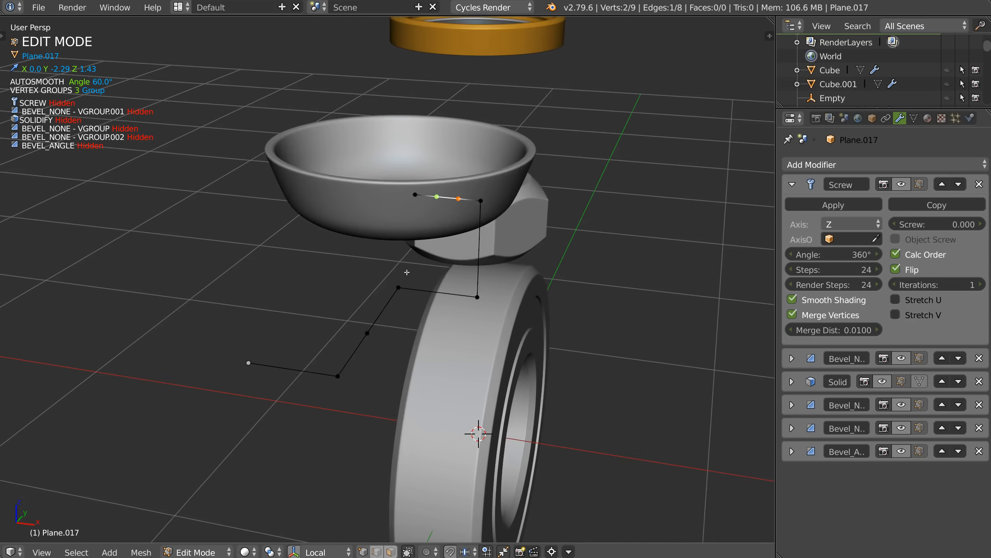
key("Tab")
key("space")
left_click(279, 331)
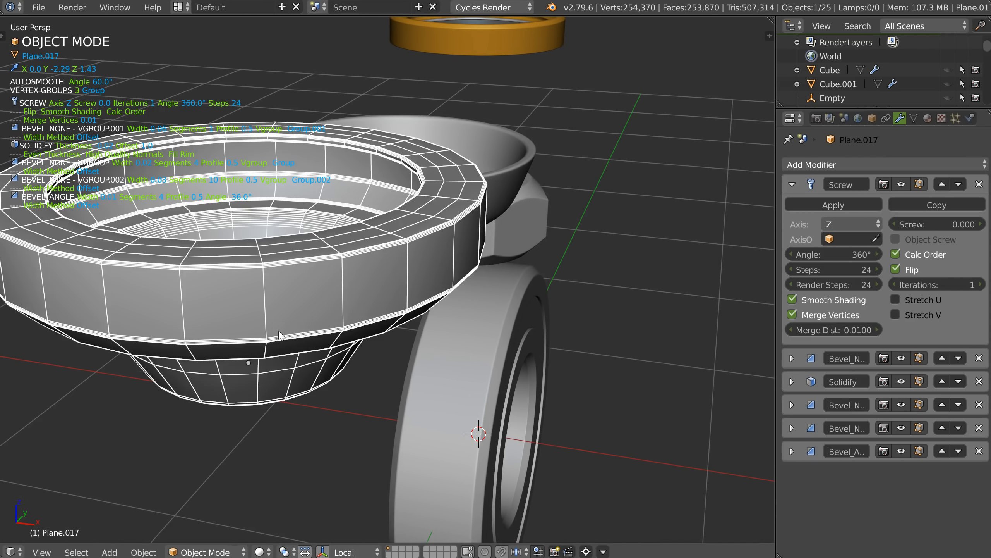
Step: Select the hexagonal nut and switch its modifiers' visibility off and on again
scroll(458, 234, "down", 2)
middle_click_drag(452, 240, 418, 202)
right_click(414, 242)
key("space")
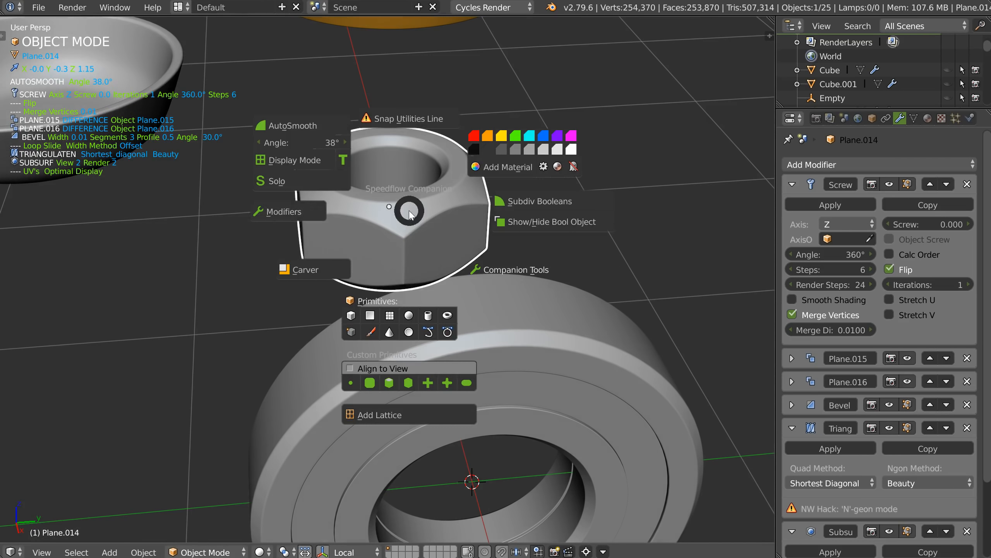
left_click(286, 218)
key("space")
left_click(299, 244)
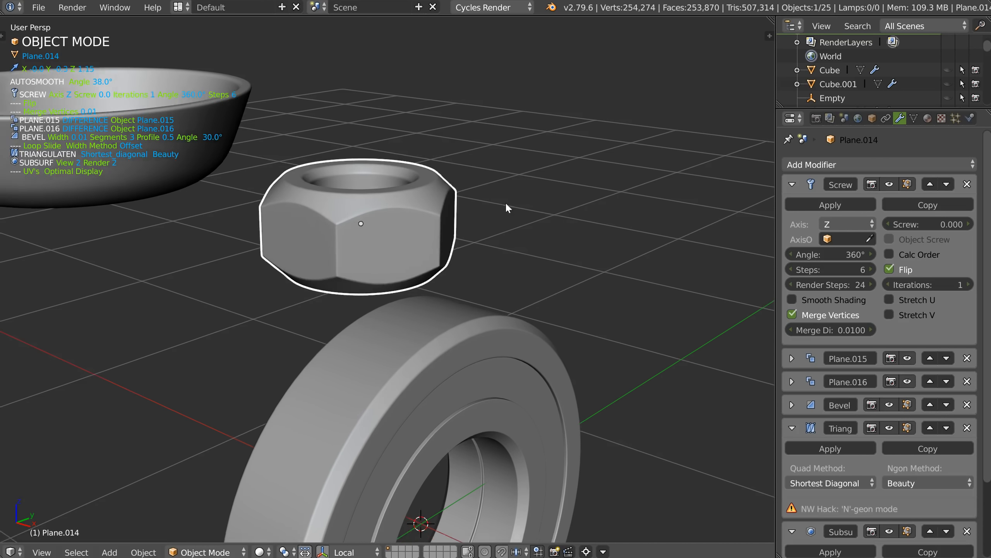
Step: Select the stepped bowl again and look over the whole set of revolved parts
middle_click_drag(508, 206, 423, 217)
scroll(422, 217, "down", 4)
middle_click_drag(337, 242, 392, 293)
scroll(251, 296, "up", 1)
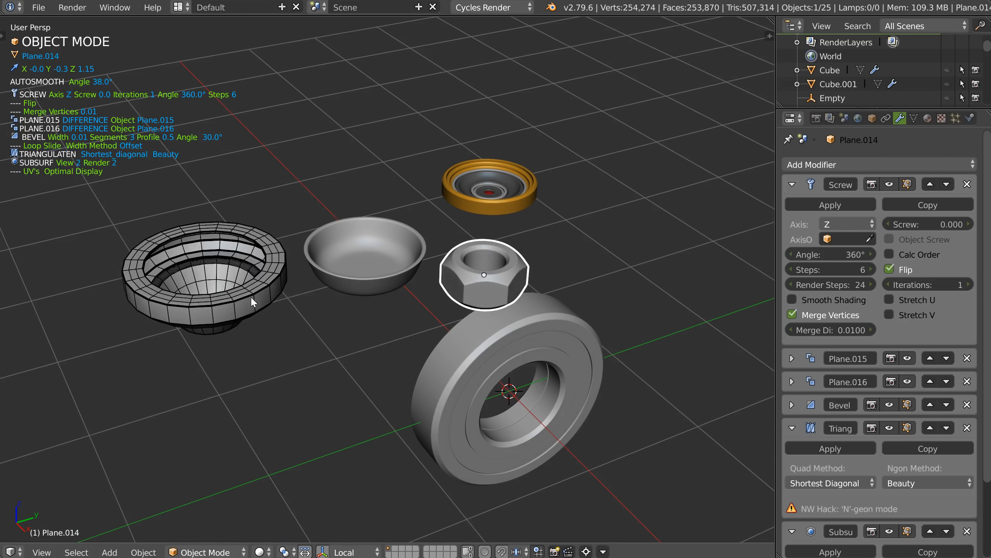
left_click(233, 318)
scroll(250, 295, "up", 1)
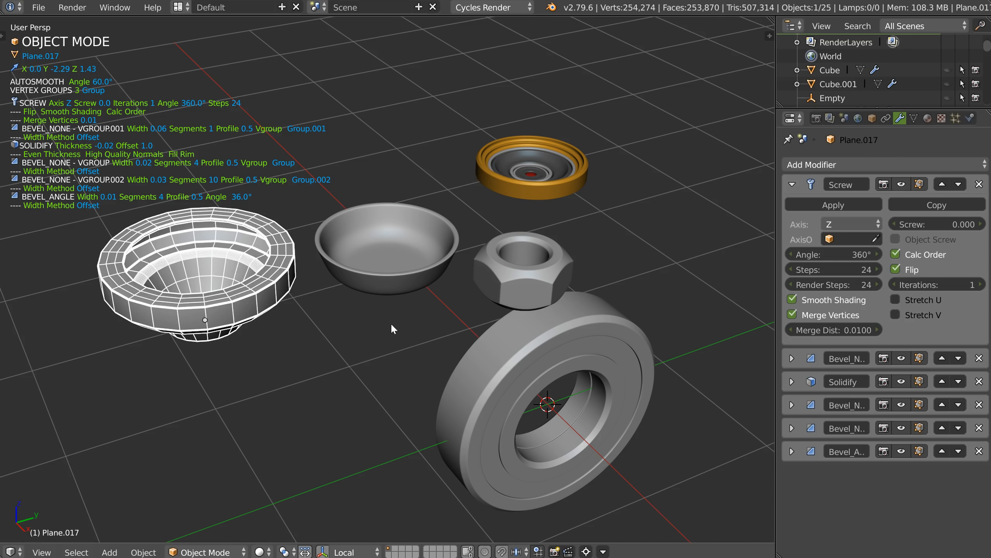
middle_click_drag(389, 312, 395, 240)
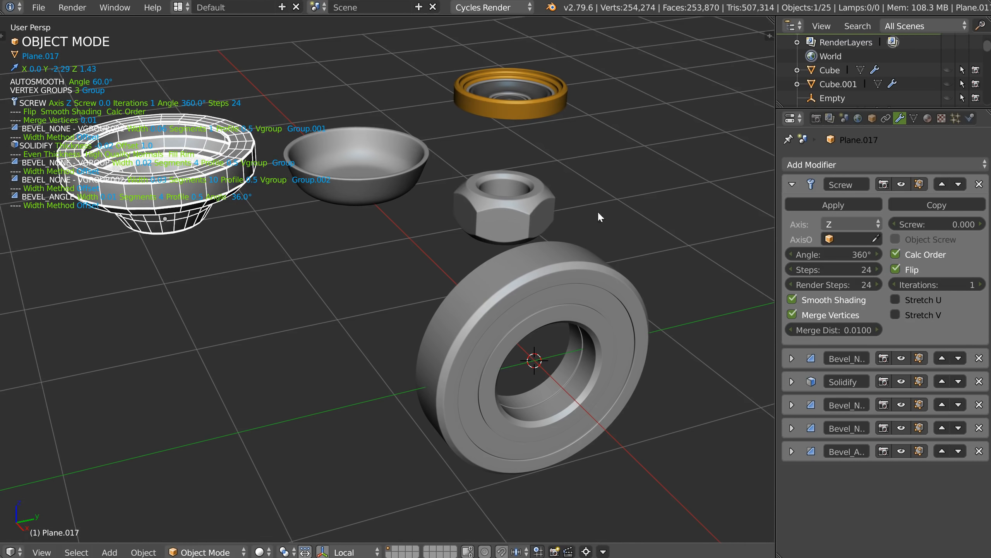
key("space")
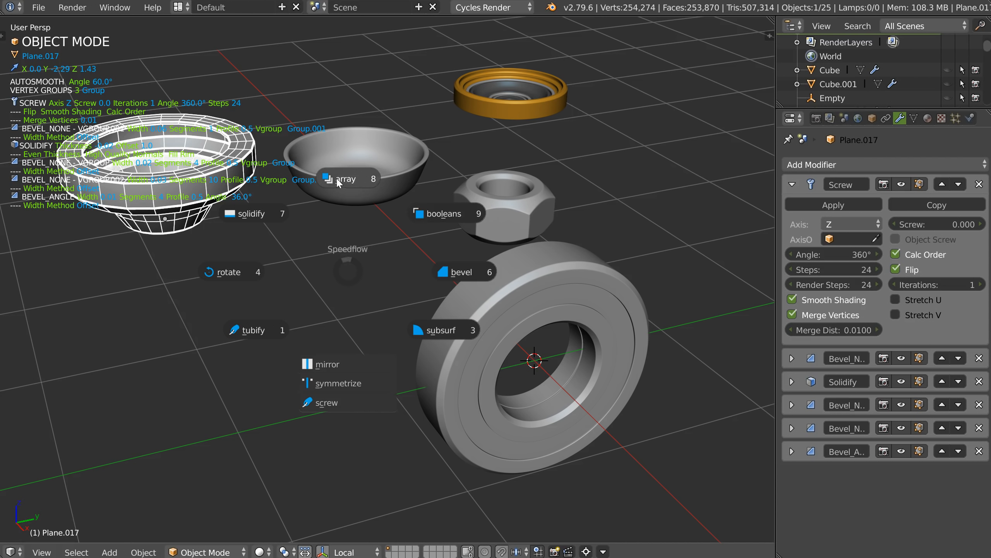
key("Escape")
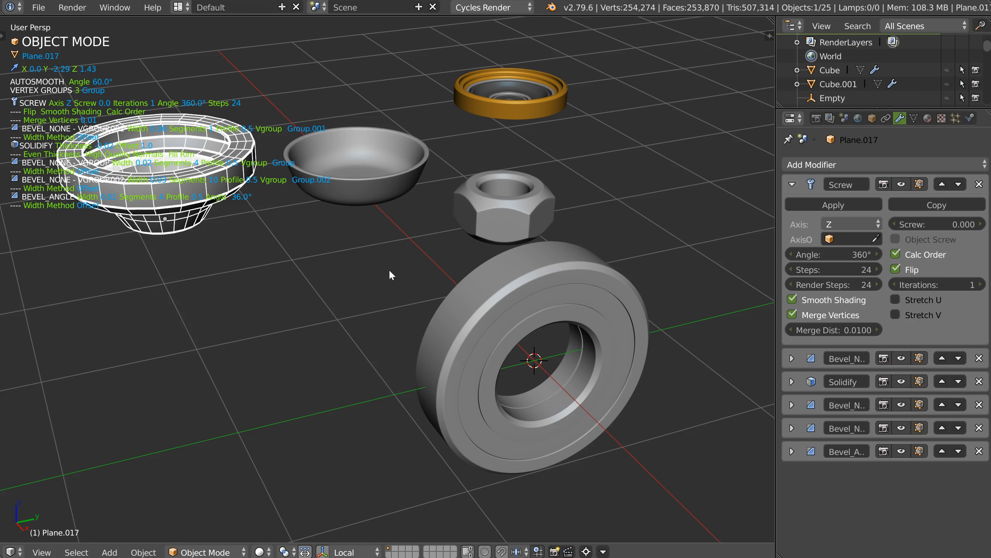
Step: Subdivide the vertical outer edge of the bowl's rim profile once
middle_click_drag(413, 281, 324, 259)
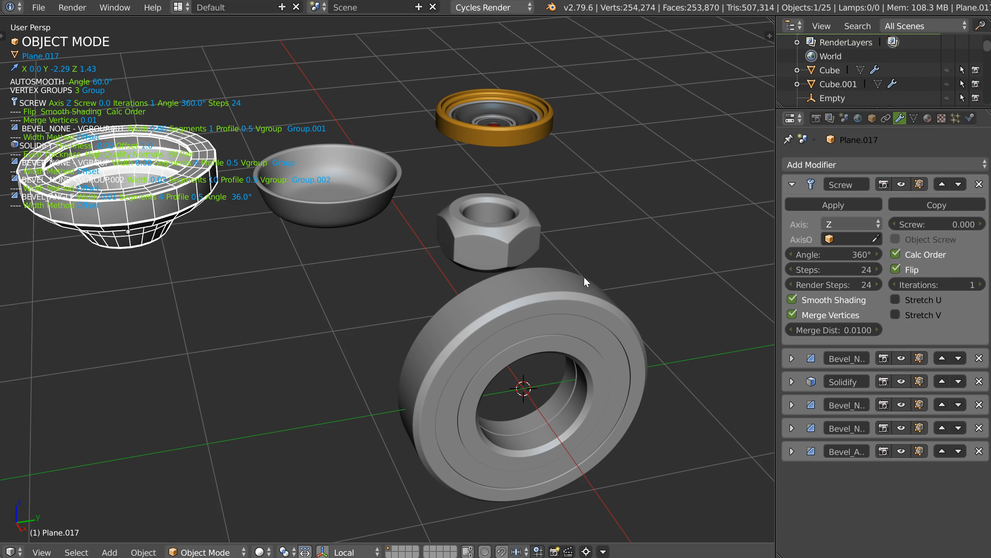
middle_click_drag(419, 263, 401, 253)
middle_click_drag(292, 245, 347, 244, "shift")
scroll(398, 291, "up", 2)
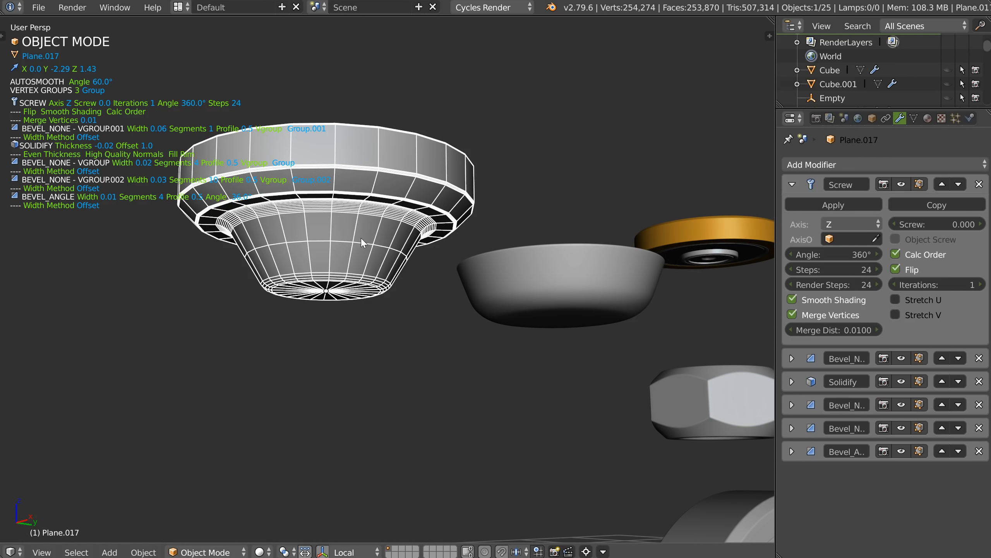
middle_click_drag(348, 249, 360, 184)
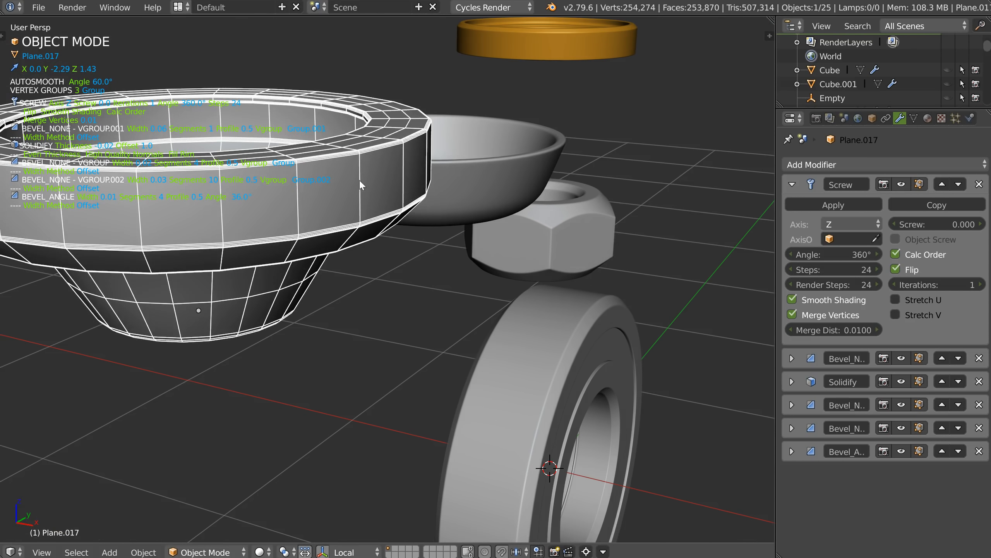
key("Tab")
right_click(404, 143)
right_click(406, 236, "shift")
key("w")
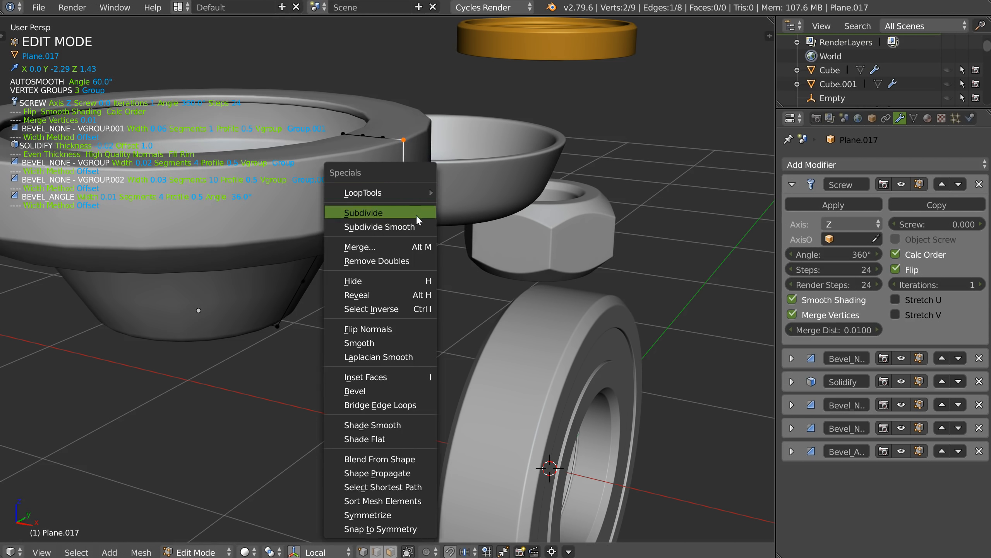
left_click(369, 214)
Step: Remove the rim wall's middle vertex from the Group.001 and Group.002 vertex groups and raise it slightly along Z
right_click(407, 194)
key("shift+space")
left_click(567, 286)
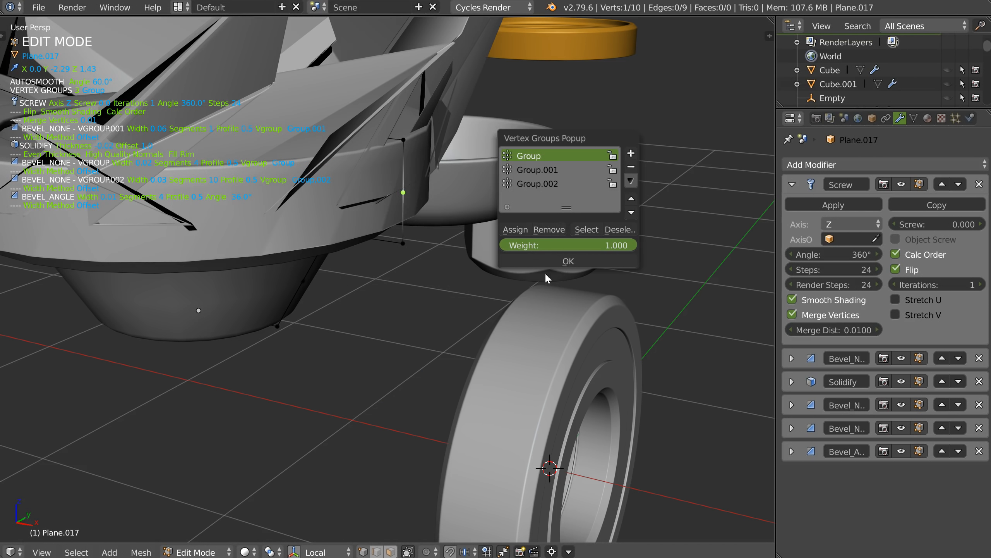
left_click(545, 170)
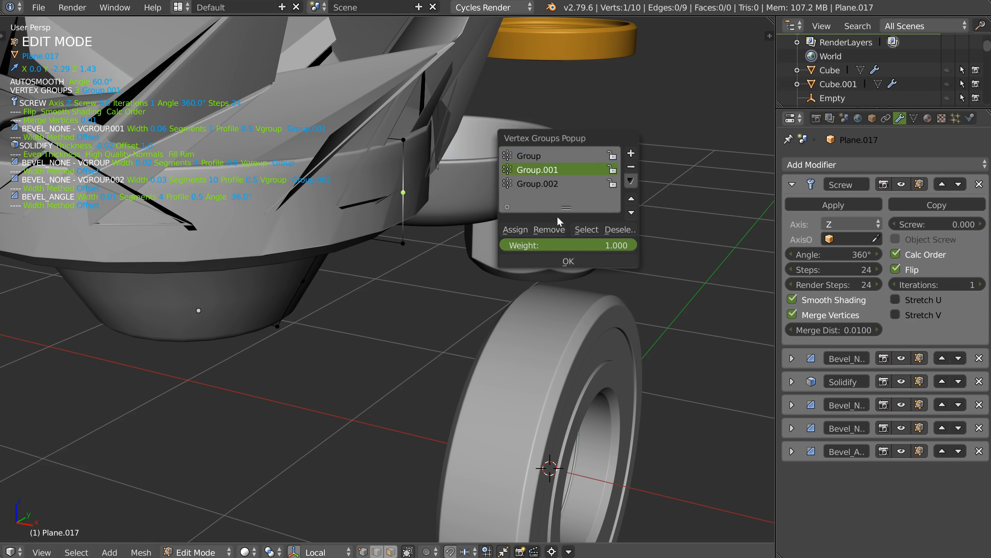
left_click(549, 229)
left_click(532, 184)
left_click(515, 230)
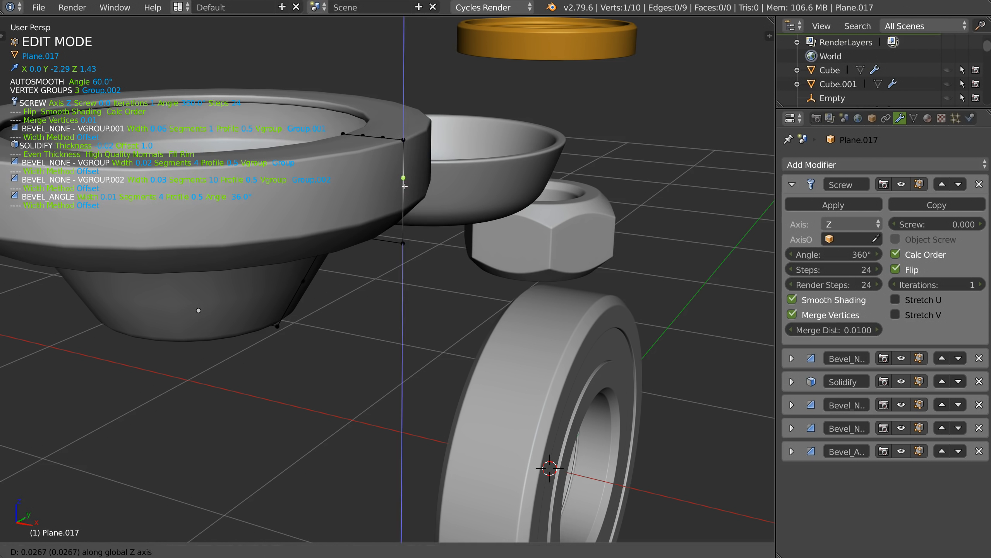
key("Tab")
Step: Check the bowl's new edge loops and add a Subdivision Surface modifier with View level 2
middle_click_drag(341, 184, 367, 199)
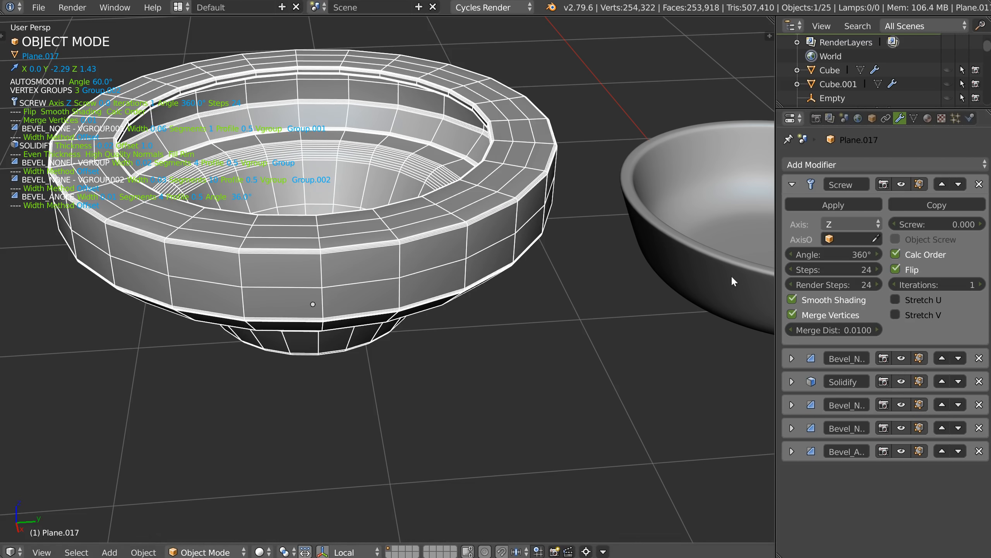
middle_click_drag(454, 288, 382, 293)
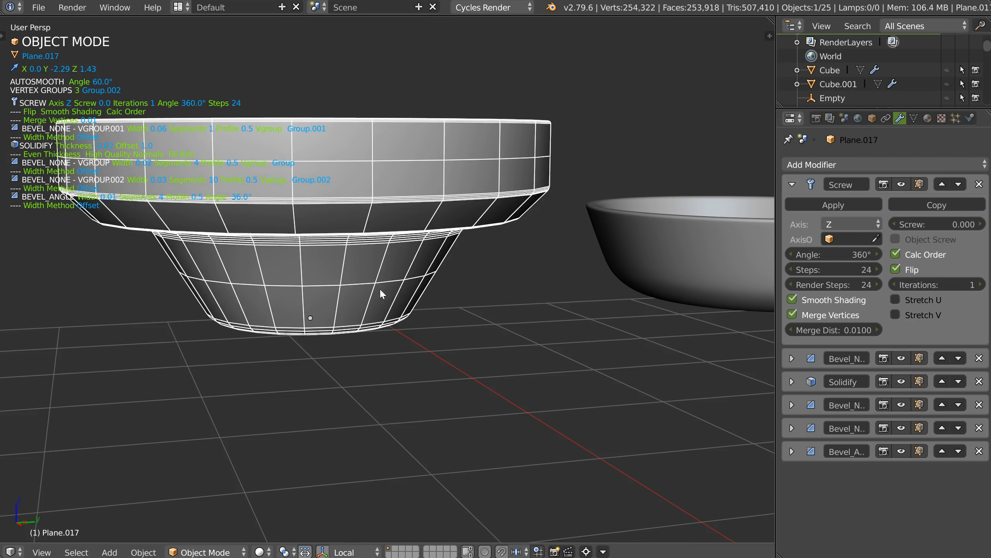
middle_click_drag(416, 192, 418, 235)
scroll(419, 236, "down", 3)
middle_click_drag(517, 270, 427, 221, "shift")
right_click(231, 231)
left_click(348, 232)
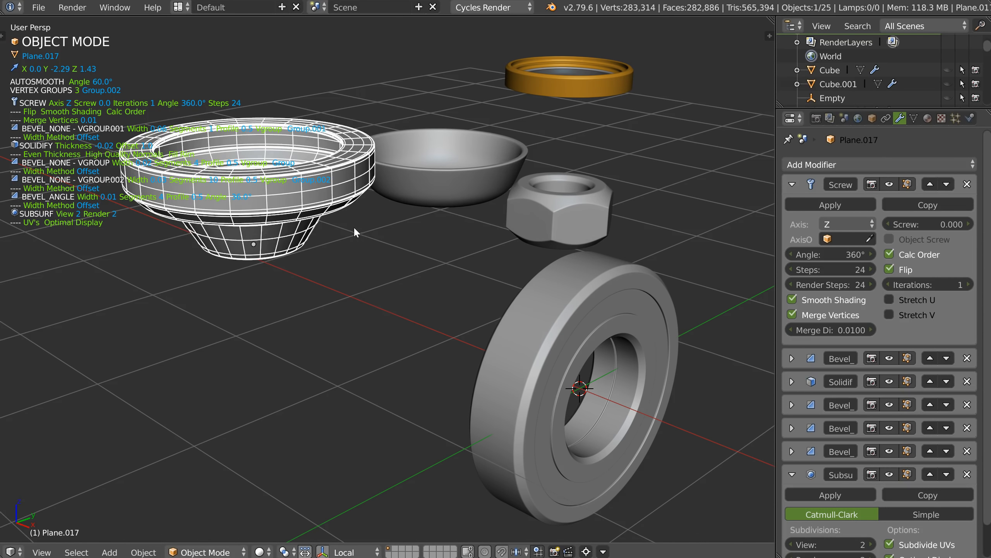
Step: Examine the subdivided bowl and the full set of revolved parts from several angles
scroll(461, 265, "up", 3)
middle_click_drag(460, 265, 450, 236)
middle_click_drag(450, 235, 313, 169, "shift")
scroll(332, 188, "down", 5)
middle_click_drag(378, 248, 386, 269)
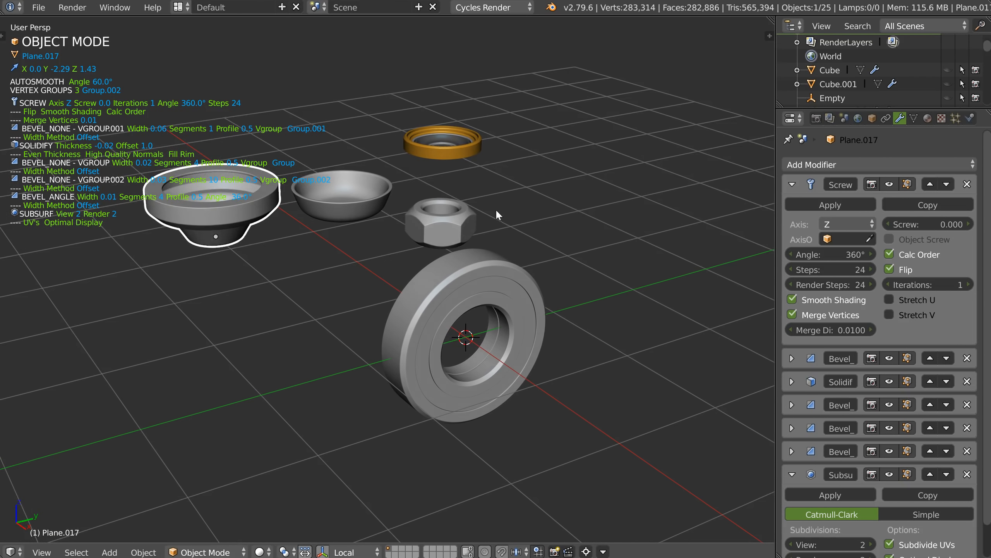
middle_click_drag(463, 211, 439, 161)
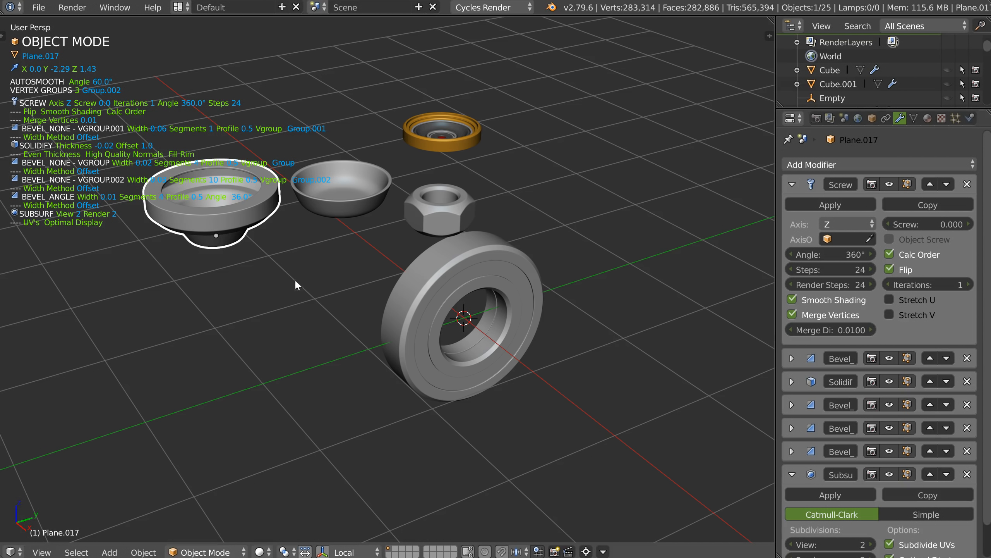
middle_click_drag(455, 261, 451, 256)
scroll(457, 242, "up", 1)
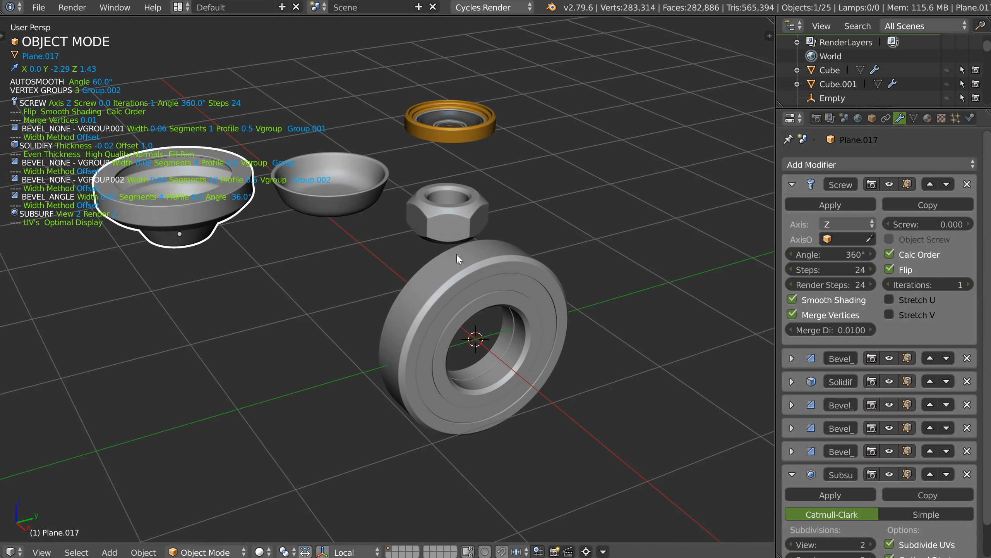
middle_click_drag(401, 273, 400, 278, "shift")
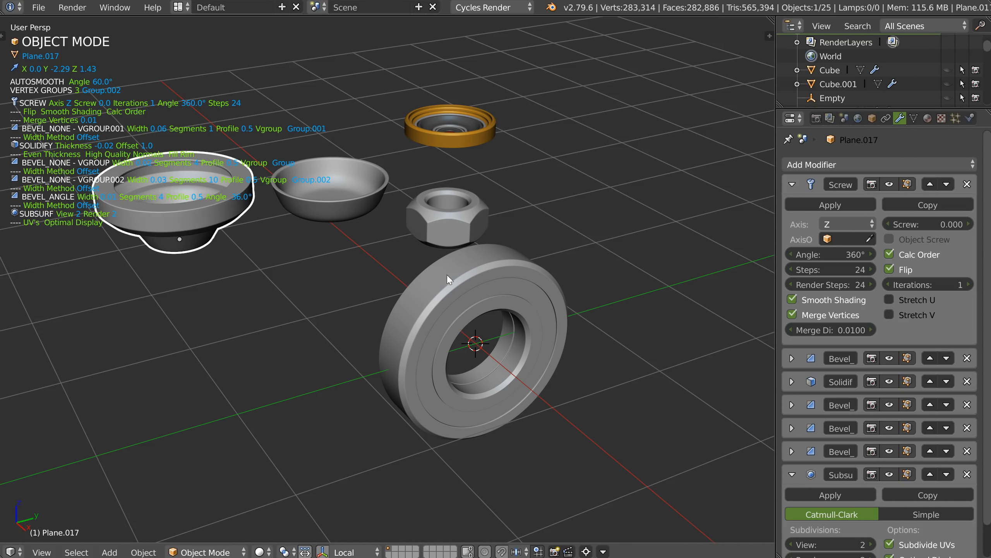